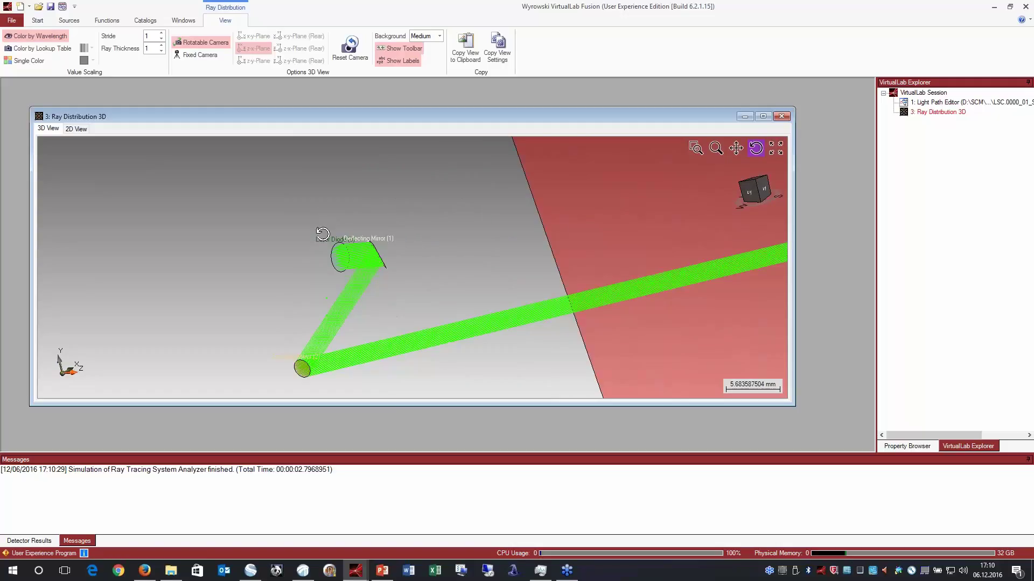
Examine the ray path from the laser diode over both mirrors to the virtual screen in 3D, and close the ray distribution
scroll(323, 232, up, 3)
scroll(376, 283, up, 2)
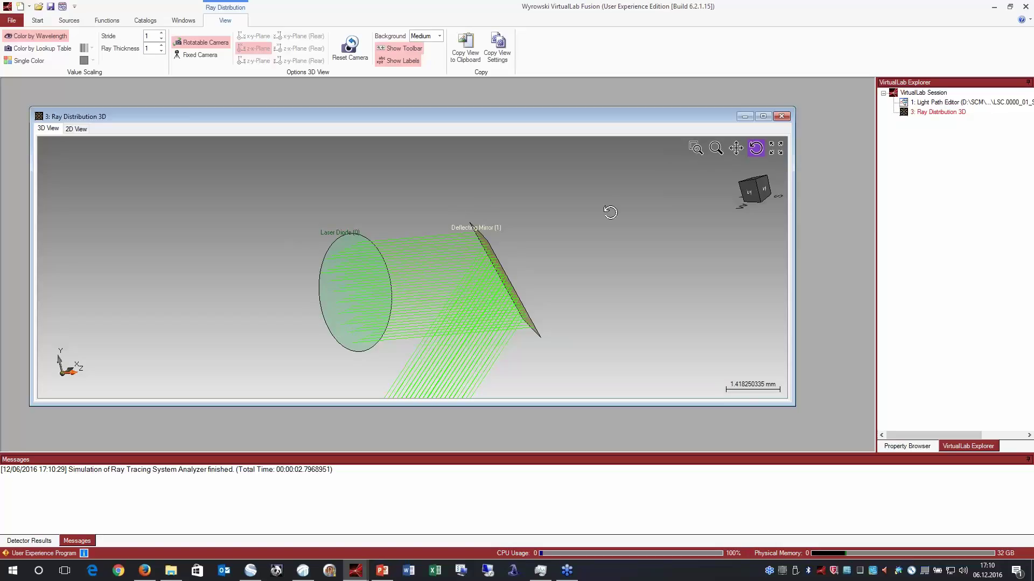
click(756, 148)
drag(667, 225, 682, 266)
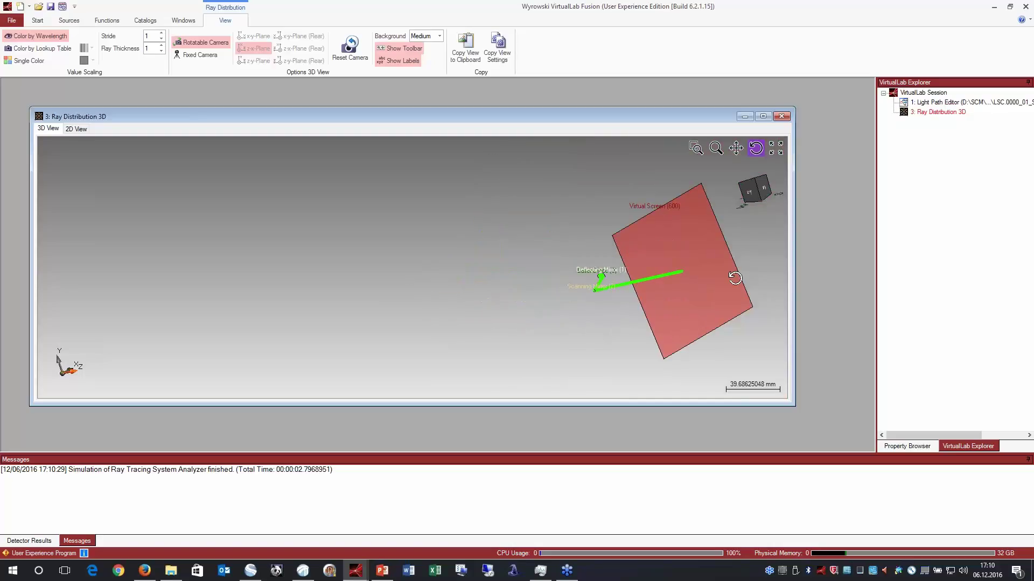
click(735, 147)
drag(706, 249, 554, 243)
scroll(554, 243, up, 2)
scroll(544, 280, down, 1)
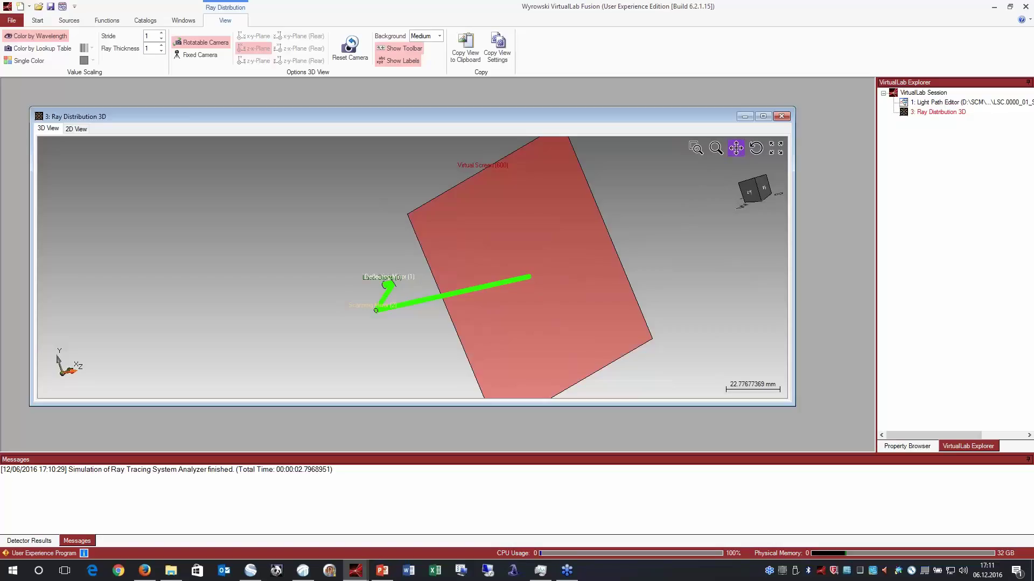
drag(599, 243, 565, 237)
click(755, 148)
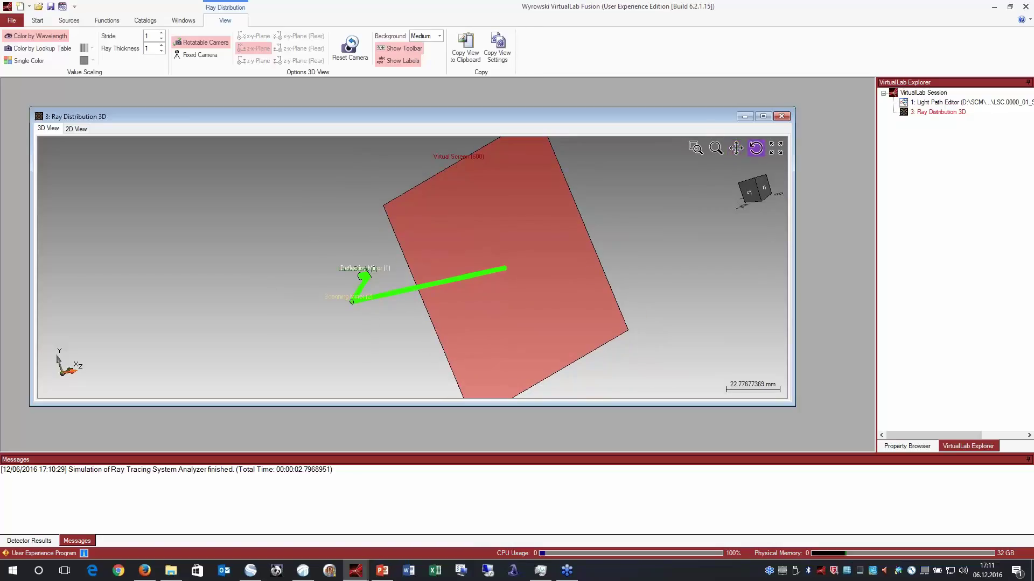
click(781, 116)
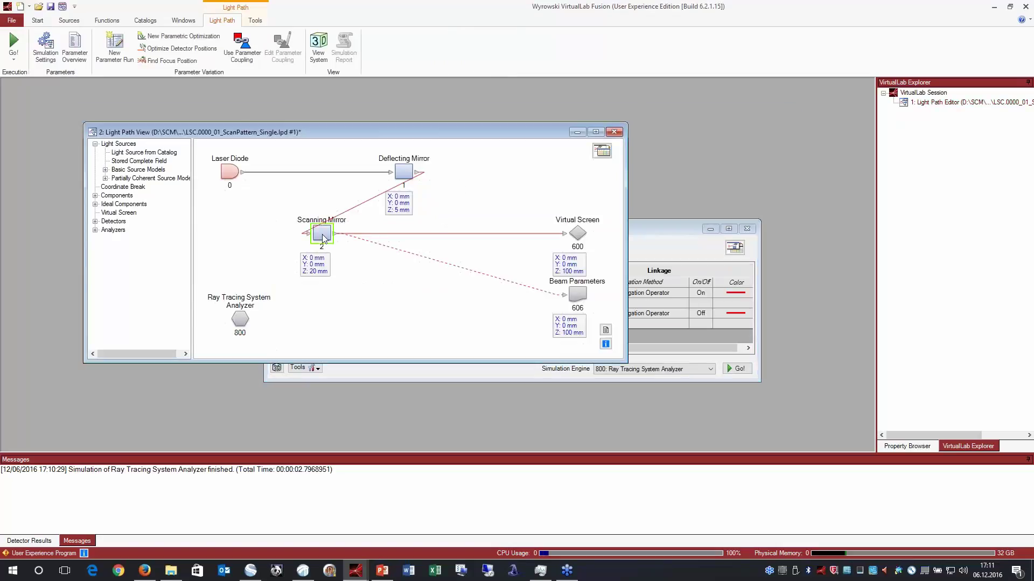
Set the Scanning Mirror's isolated orientation angle Alpha (Cartesian) to 10°
double_click(321, 236)
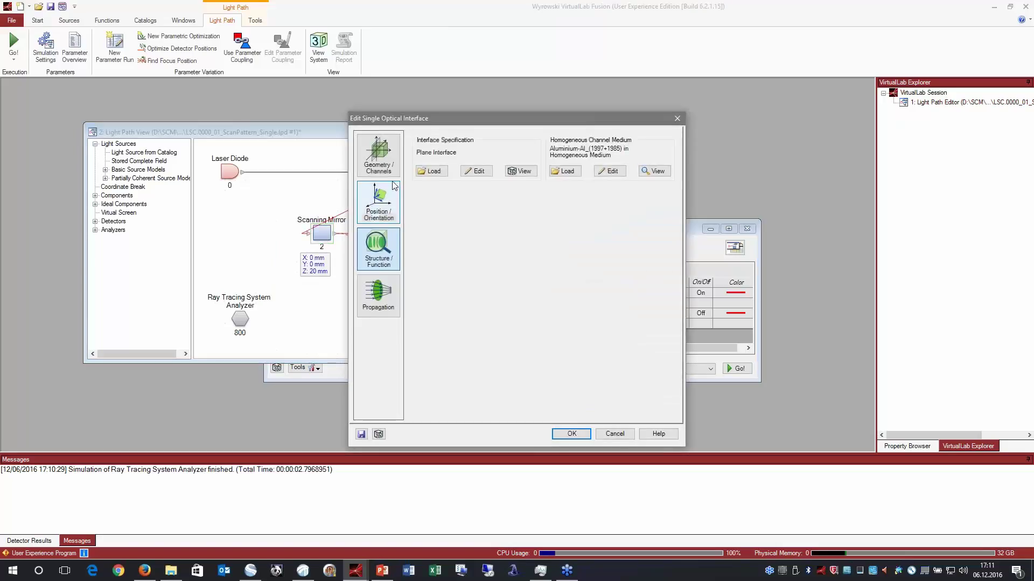
click(380, 216)
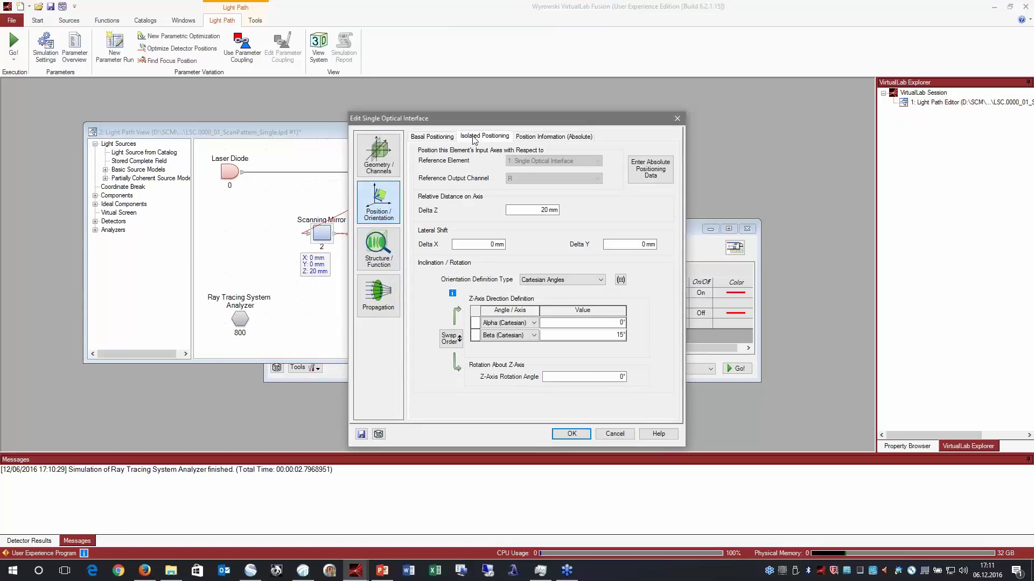
click(474, 138)
click(628, 311)
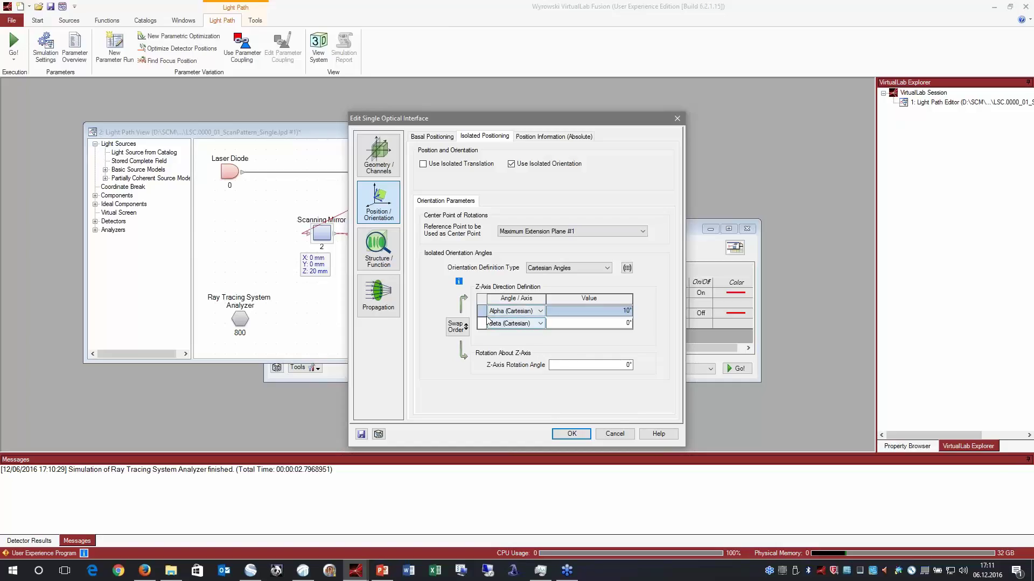
click(570, 434)
Run the Ray Tracing System Analyzer and examine the deflected beam in an enlarged 3D ray distribution, closing it when finished
click(602, 152)
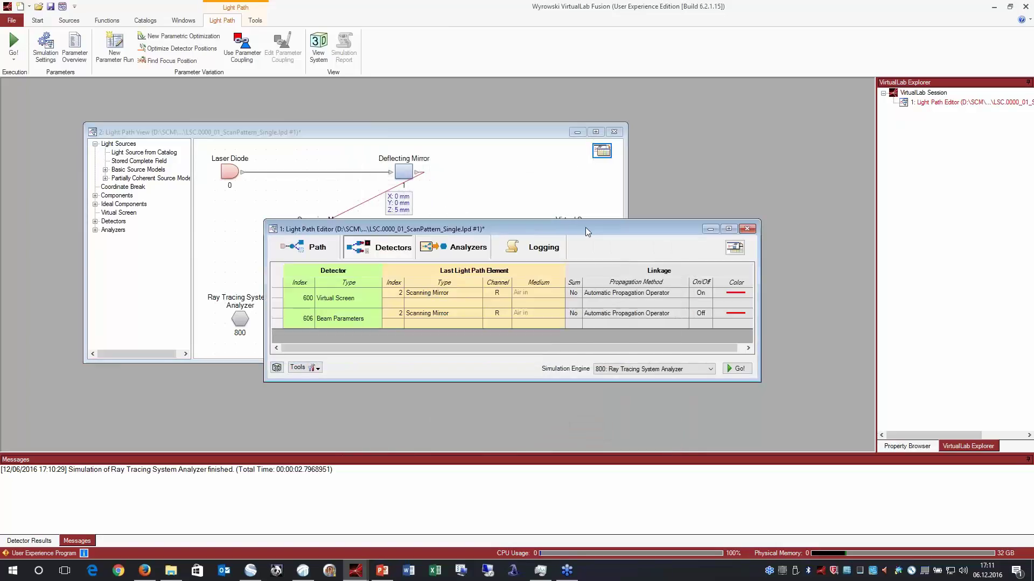
click(736, 369)
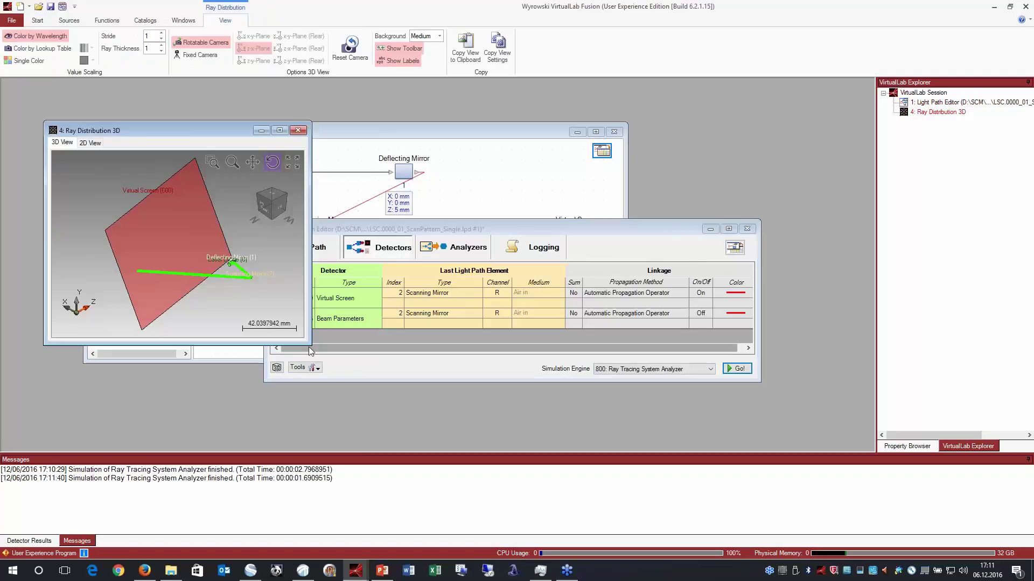
drag(310, 345, 731, 412)
drag(388, 375, 333, 349)
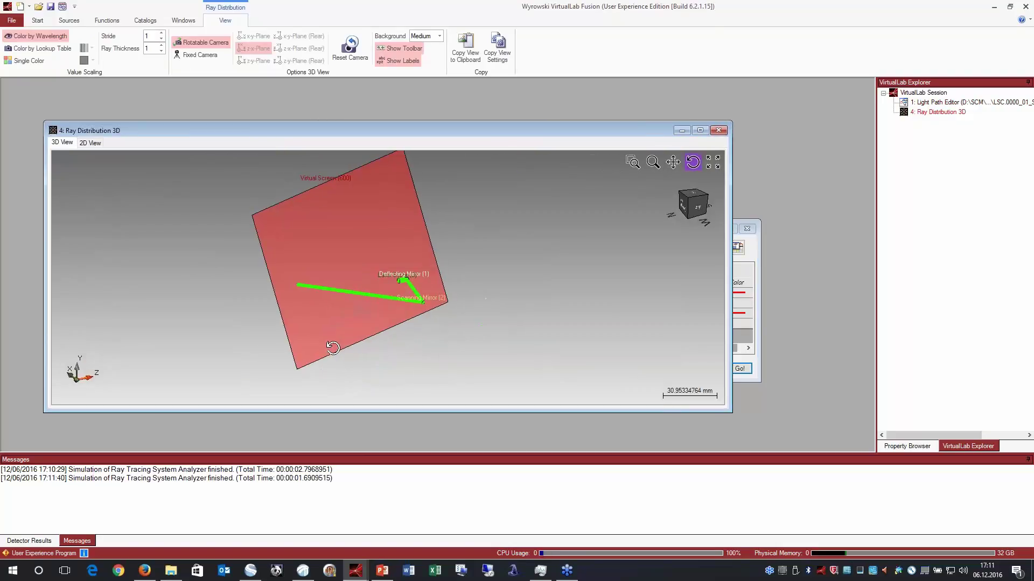
drag(315, 231, 333, 213)
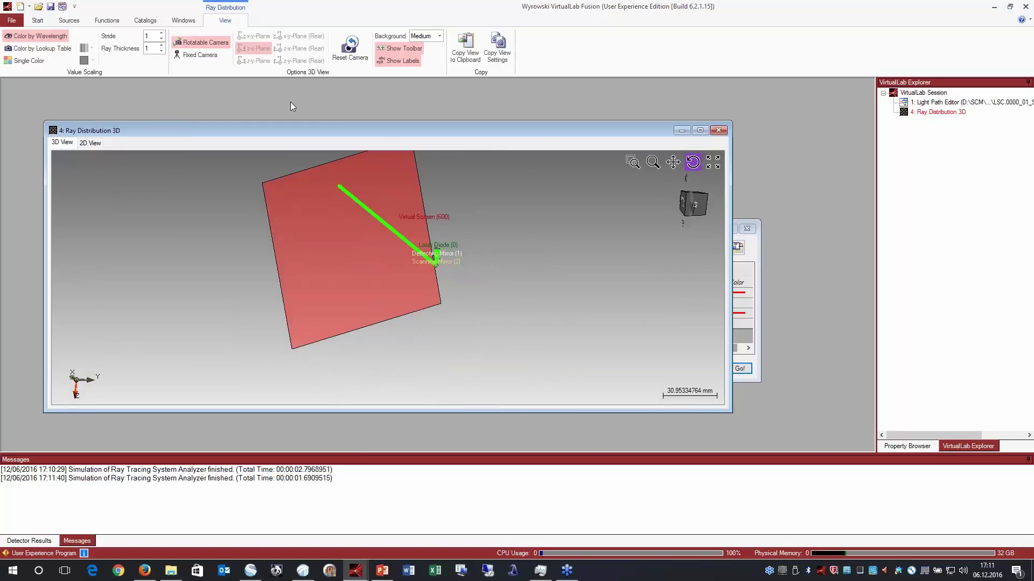
click(718, 130)
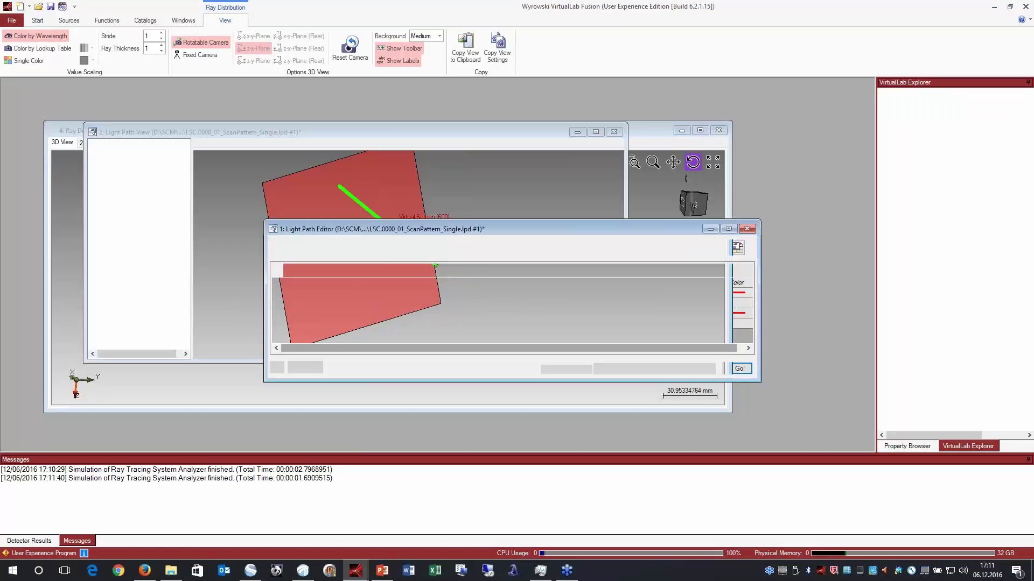
Create a new parameter run from the light path and advance to its parameter specification page
click(455, 190)
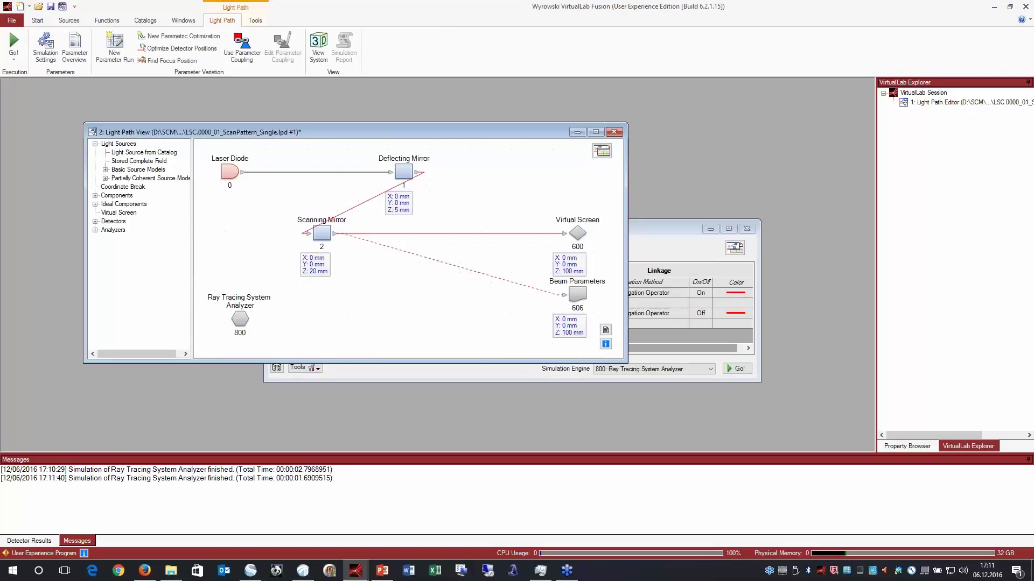
click(121, 57)
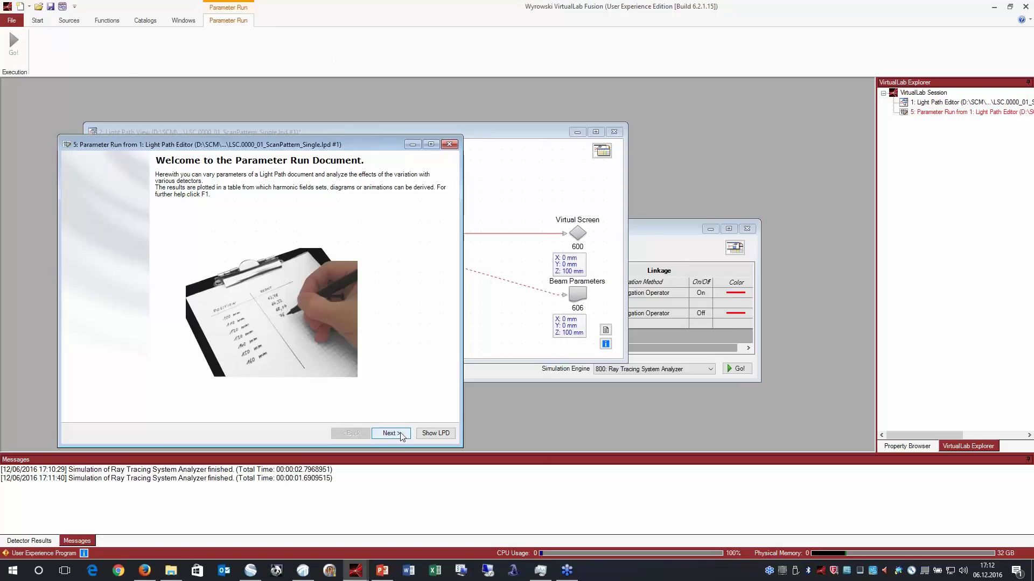
drag(294, 149, 389, 128)
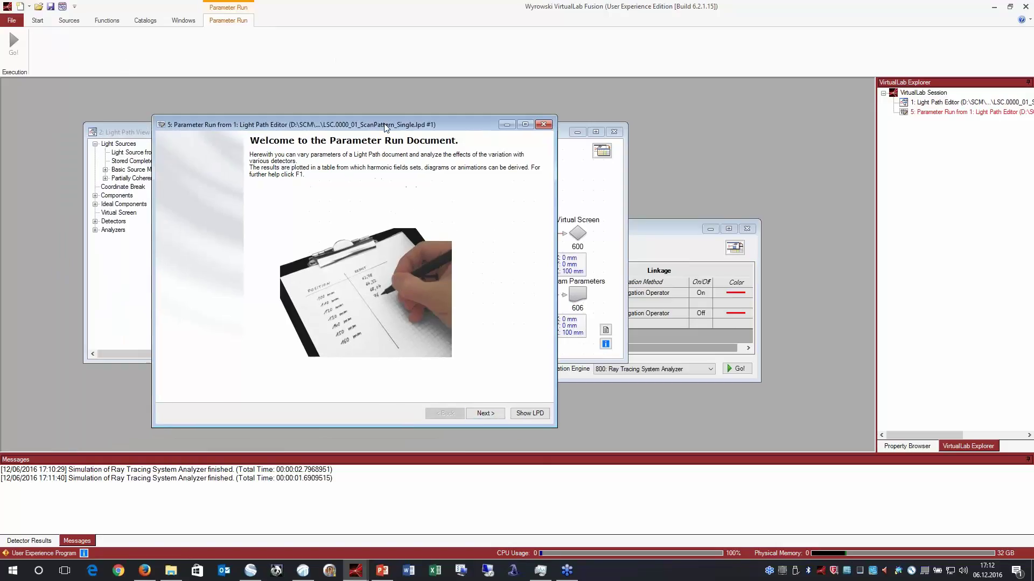
click(485, 413)
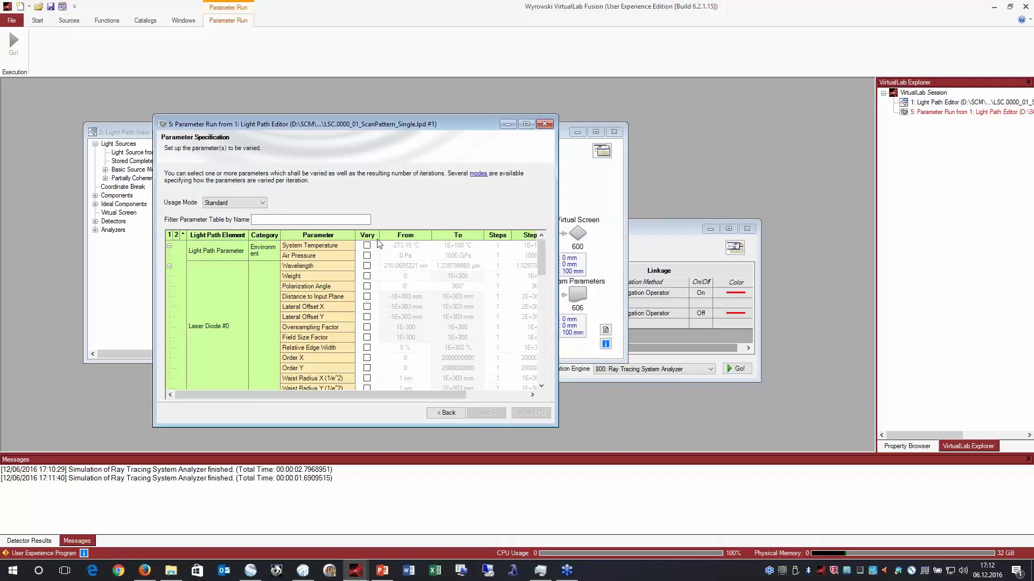
Filter the parameter table by "cart" and vary the Scanning Mirror's isolated Cartesian Angles Alpha and Beta
mouse_move(540, 253)
mouse_down()
mouse_move(542, 286)
mouse_move(538, 248)
mouse_up()
drag(542, 250, 538, 332)
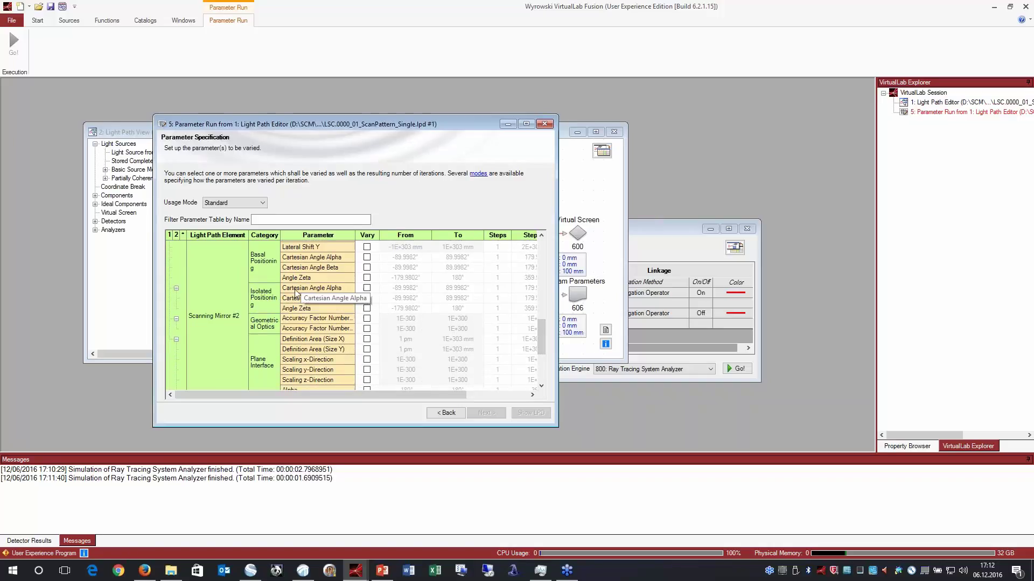
click(289, 220)
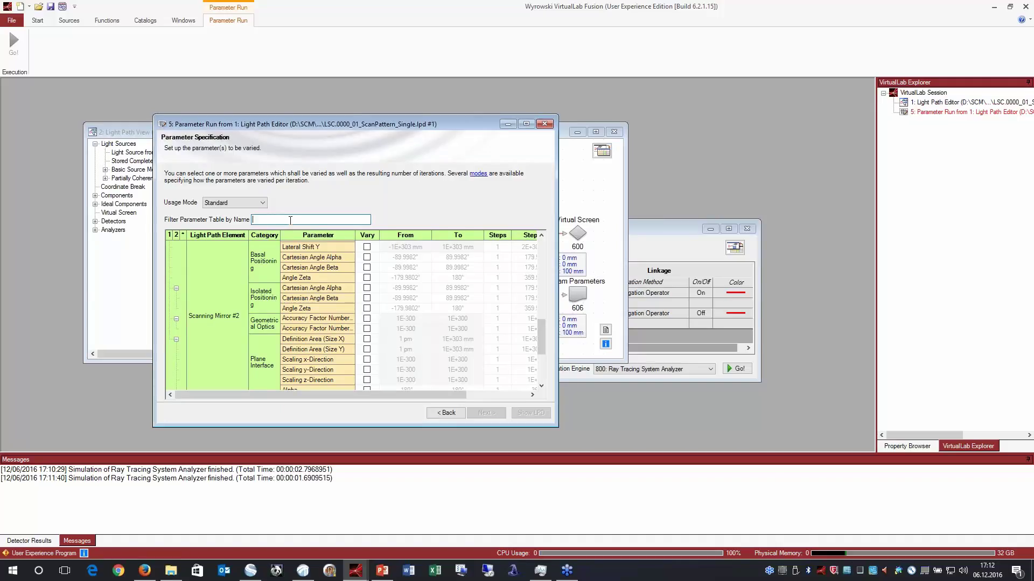
text(cart)
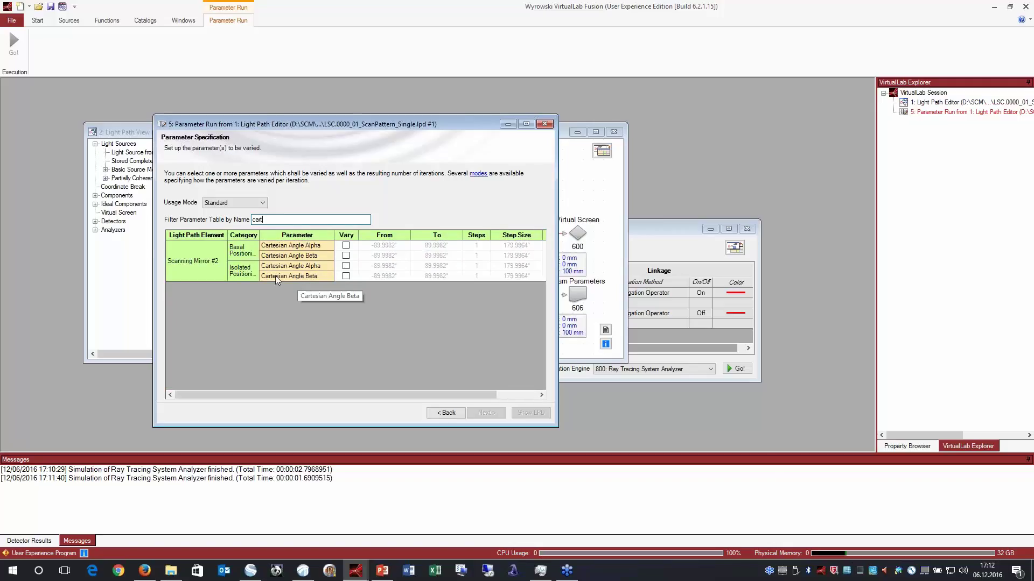
click(346, 266)
click(345, 276)
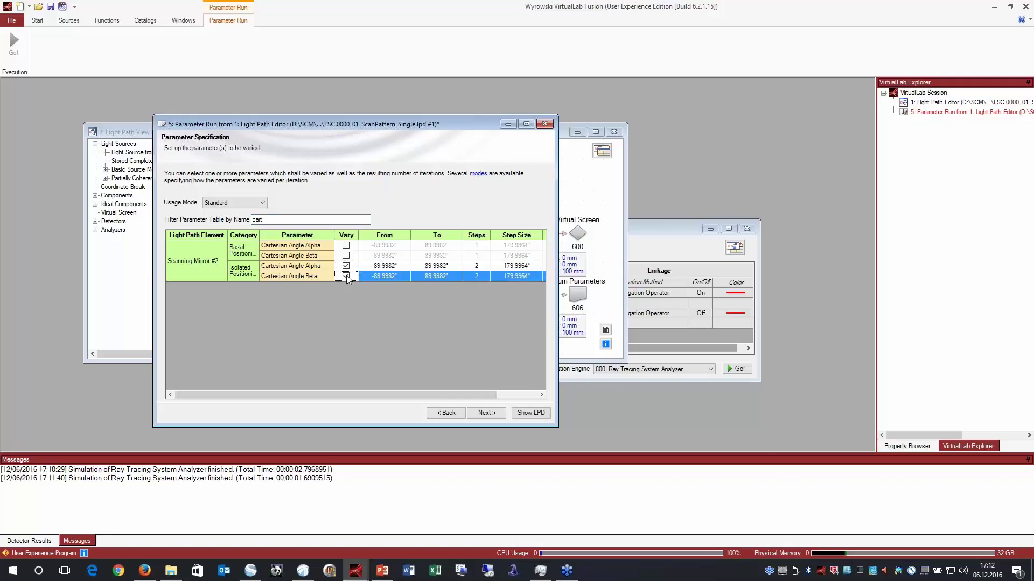
Set the isolated Cartesian Angle Alpha to vary from -20° to 20° in 11 steps
click(378, 268)
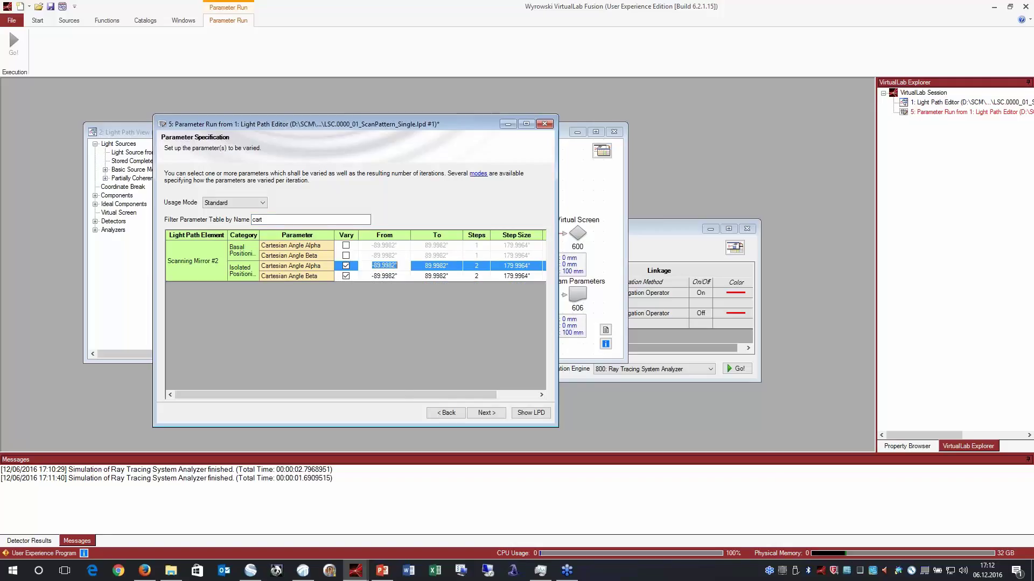
text(-)
text(20°)
click(426, 264)
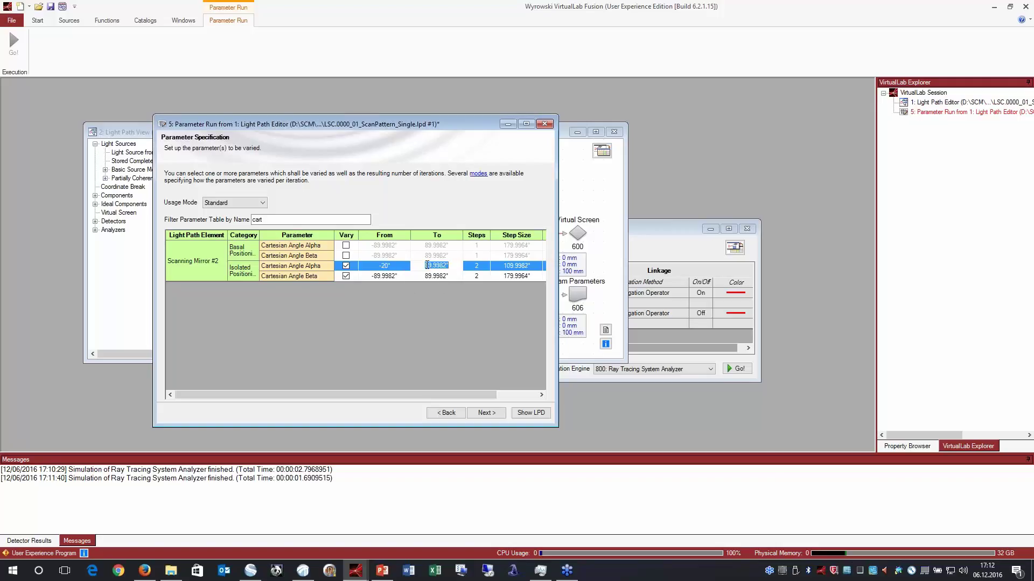
text(20)
click(477, 266)
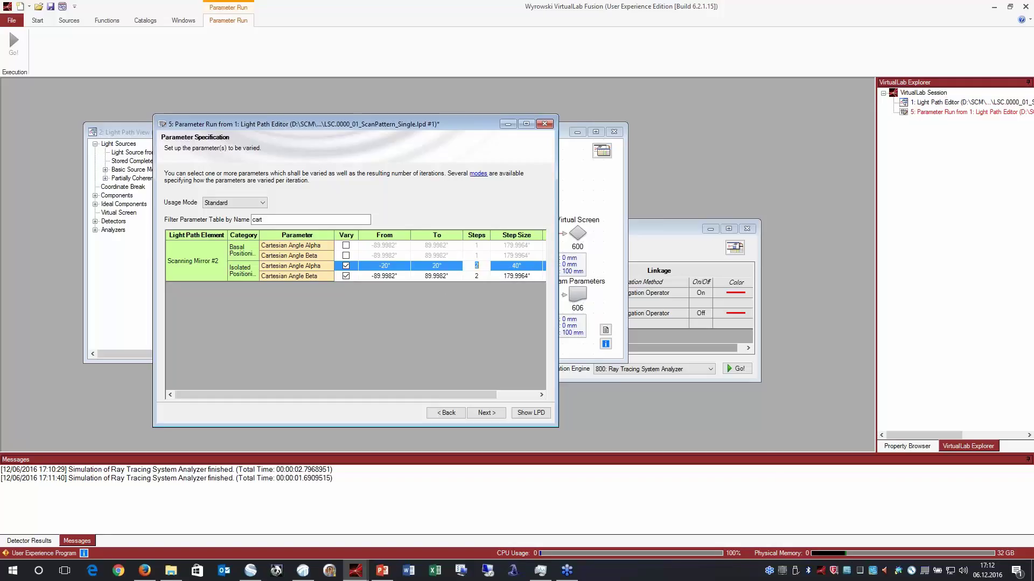
text(11)
Set the isolated Cartesian Angle Beta to vary from -20° to 20°
click(385, 276)
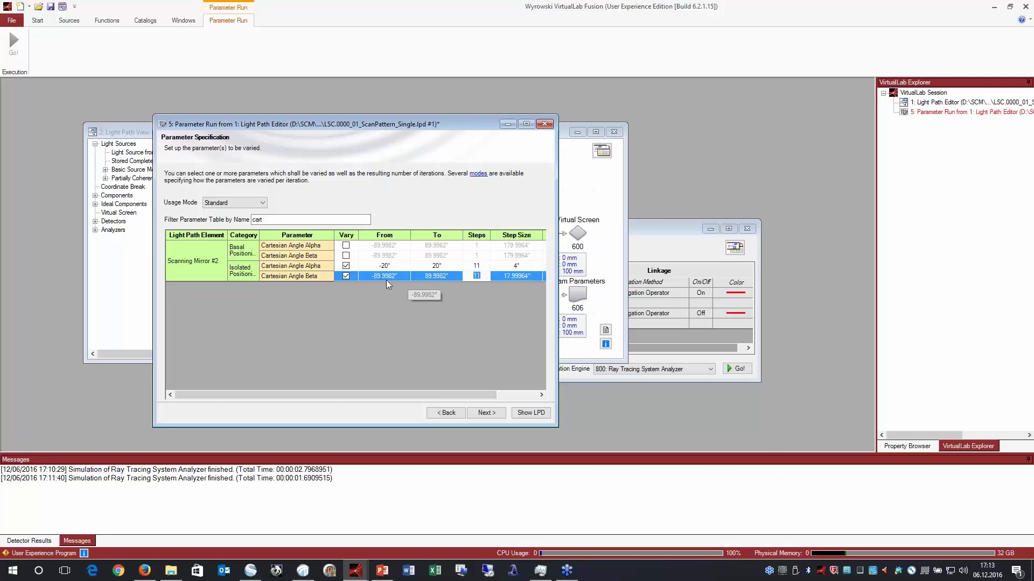
text(20)
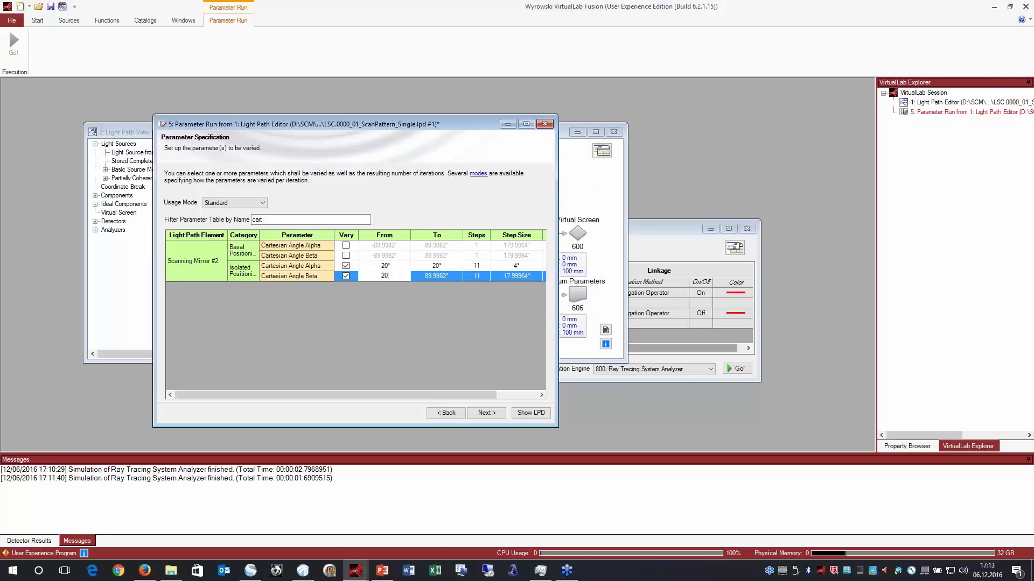
key(Tab)
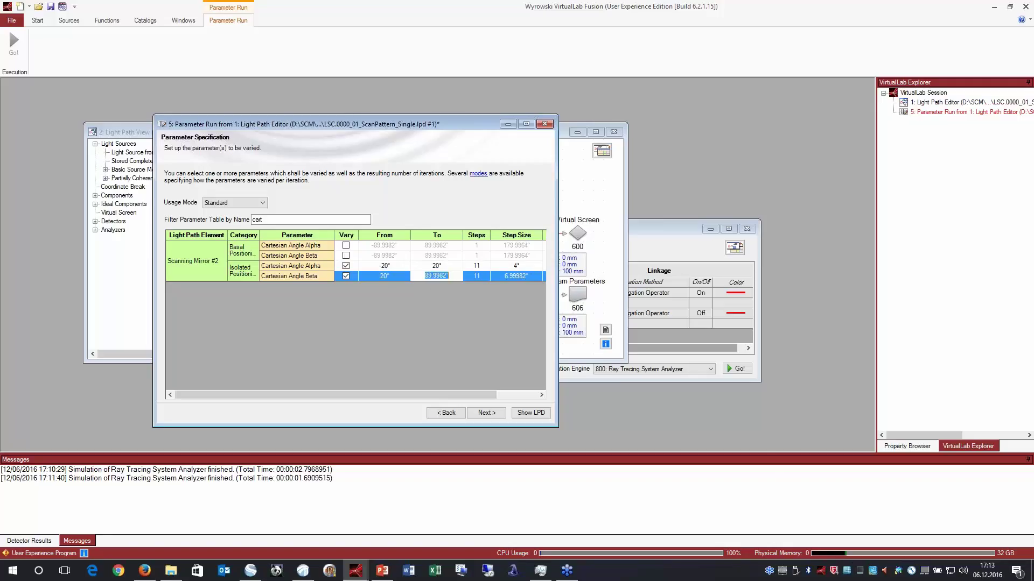
click(378, 277)
text(-)
key(Tab)
text(20)
key(Return)
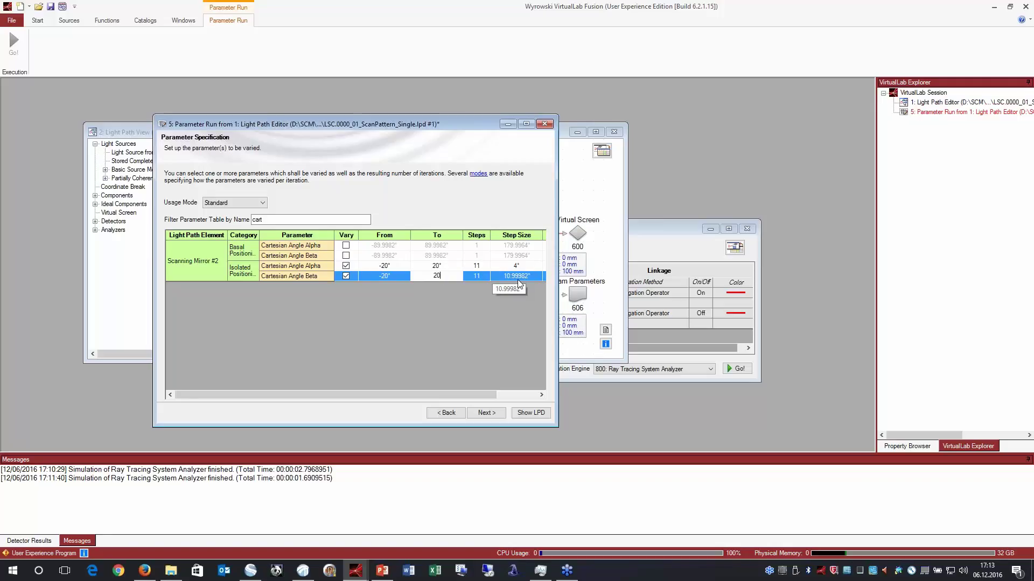
Switch the parameter run's usage mode to Scanning and advance to the detecting devices specification
click(231, 202)
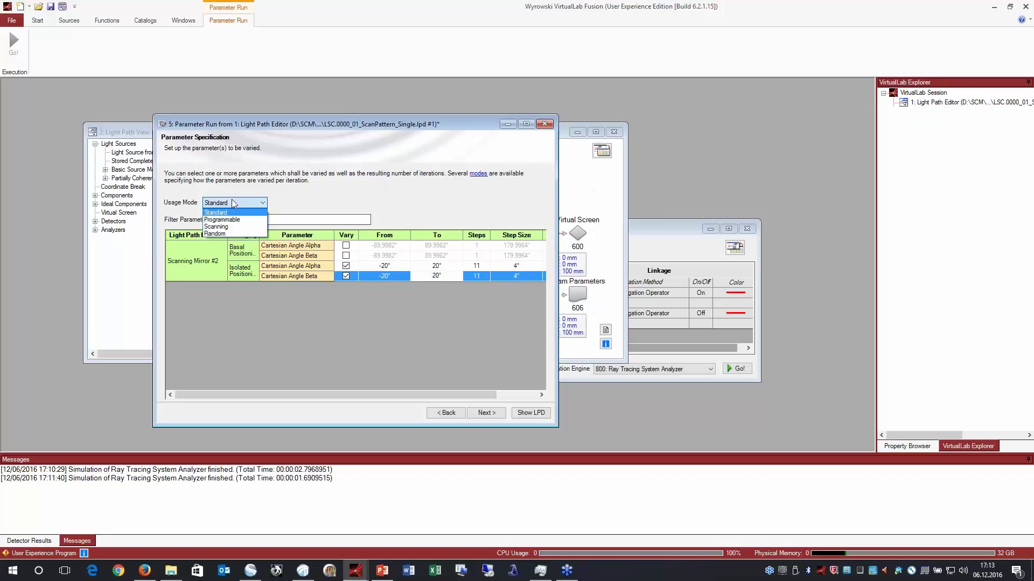
click(227, 227)
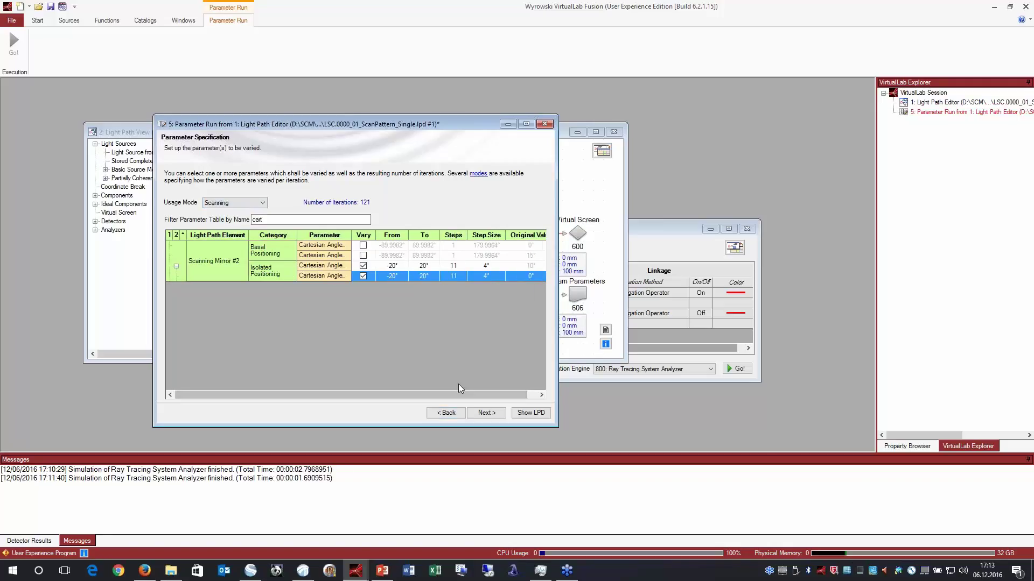
click(484, 413)
drag(220, 395, 263, 413)
click(488, 414)
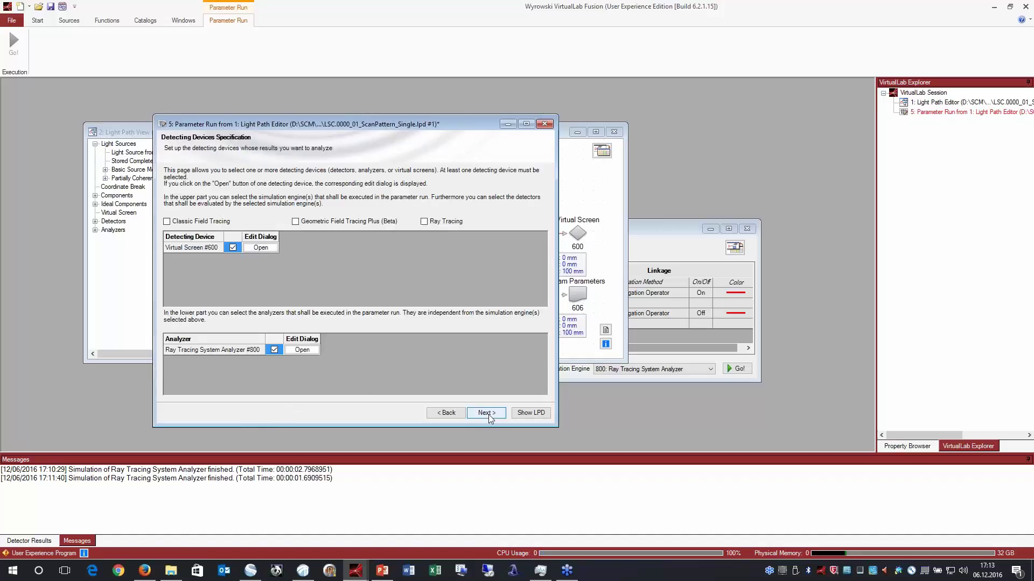
Select Ray Tracing as the simulation engine without the Ray Tracing System Analyzer, and execute the parameter run
click(424, 221)
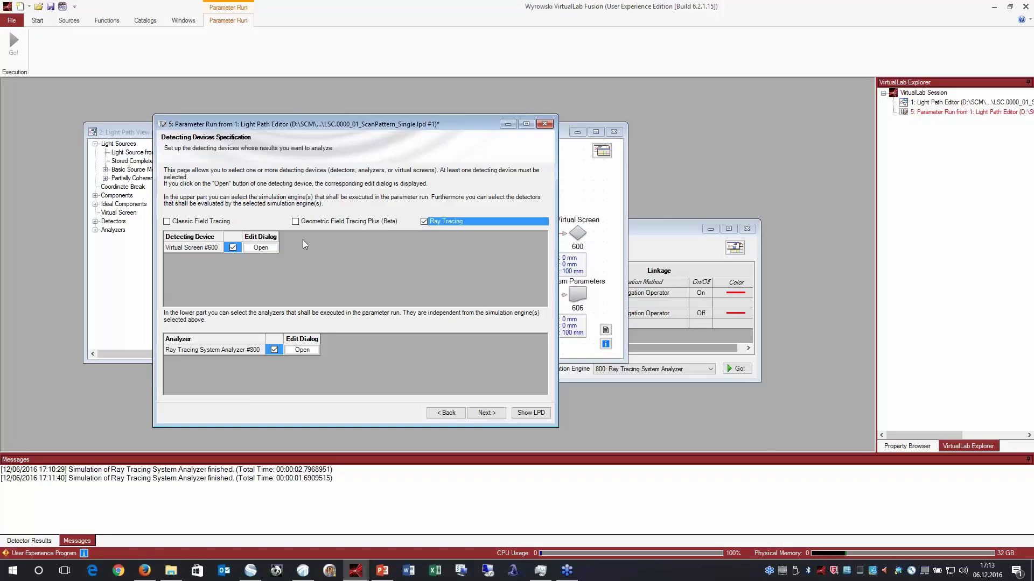
click(274, 350)
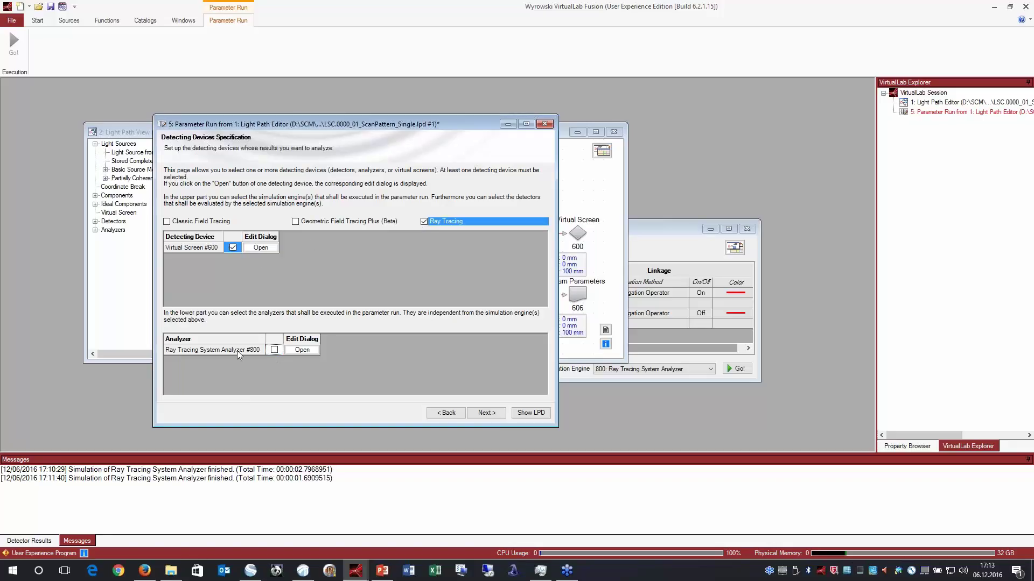
click(485, 414)
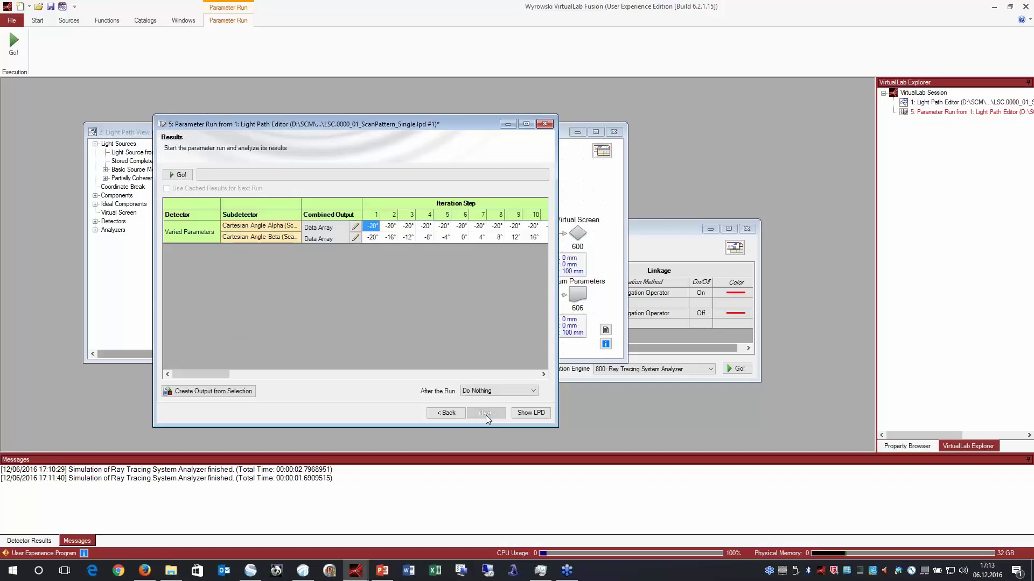
click(181, 175)
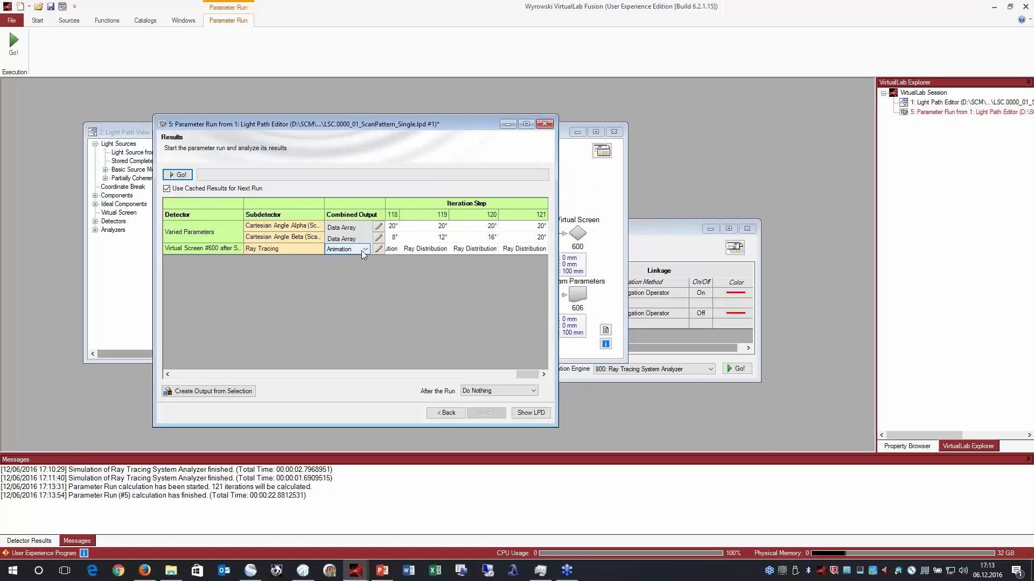
Set the Virtual Screen's combined ray tracing output to Ray Distribution and generate the combined result
click(361, 250)
double_click(297, 248)
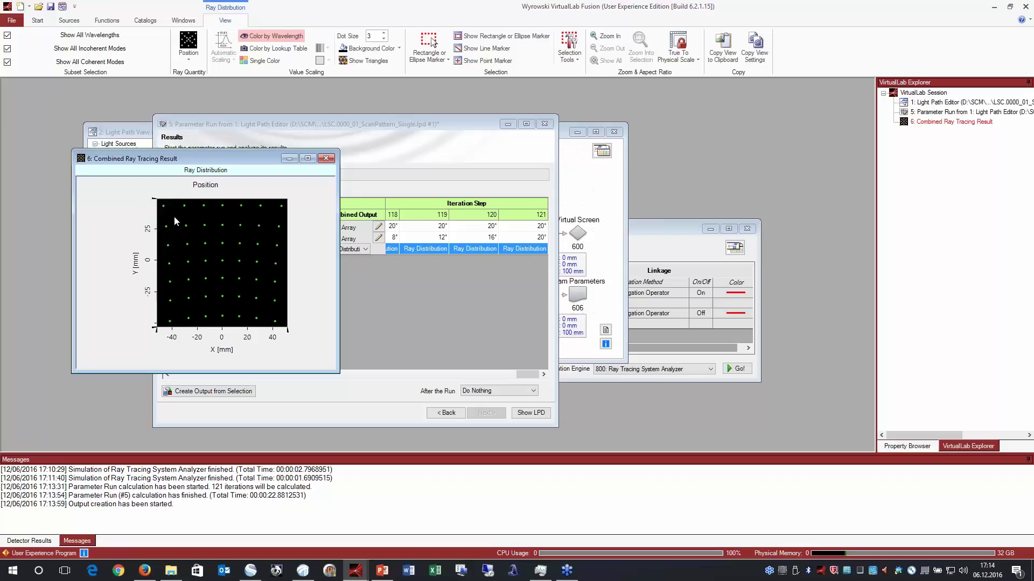
key(alt+Tab)
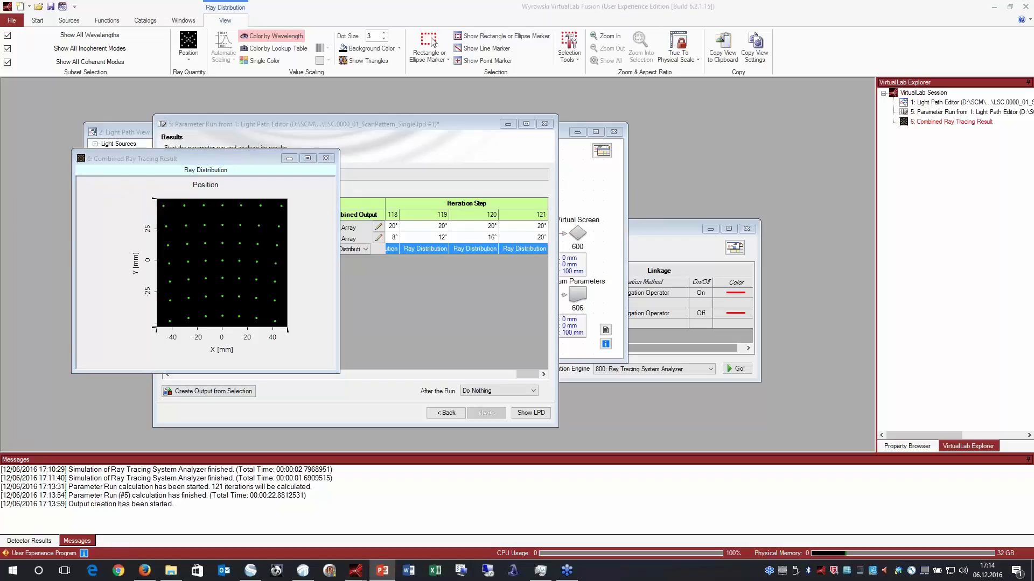
click(20, 272)
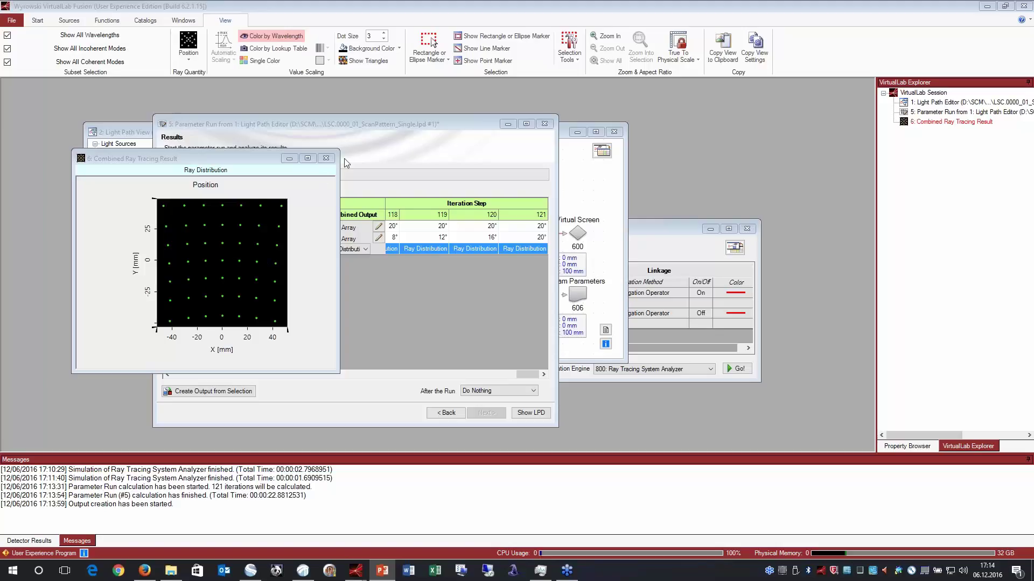
Close the combined ray tracing result and the angle-based parameter run document
click(326, 158)
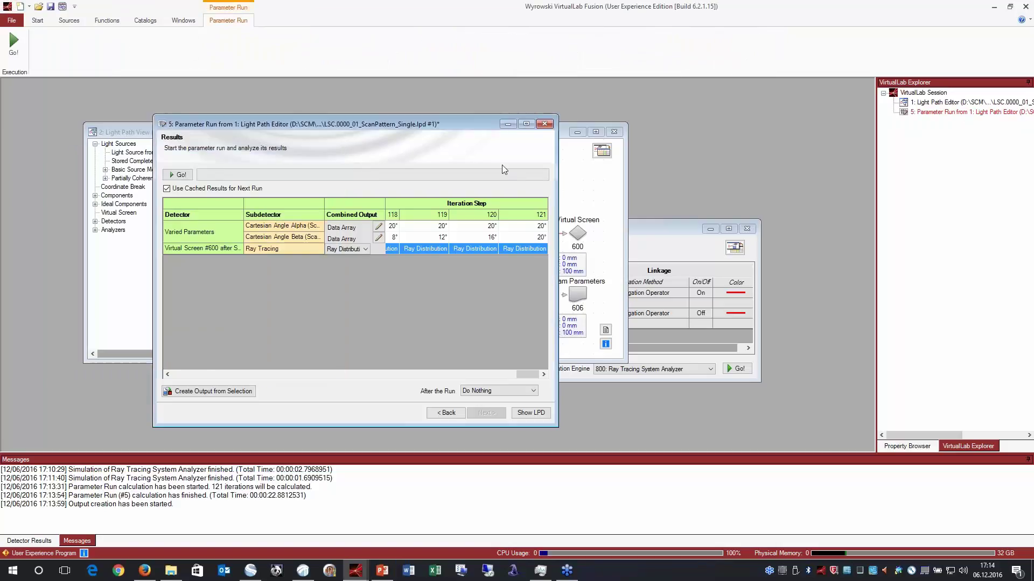
click(544, 124)
click(551, 321)
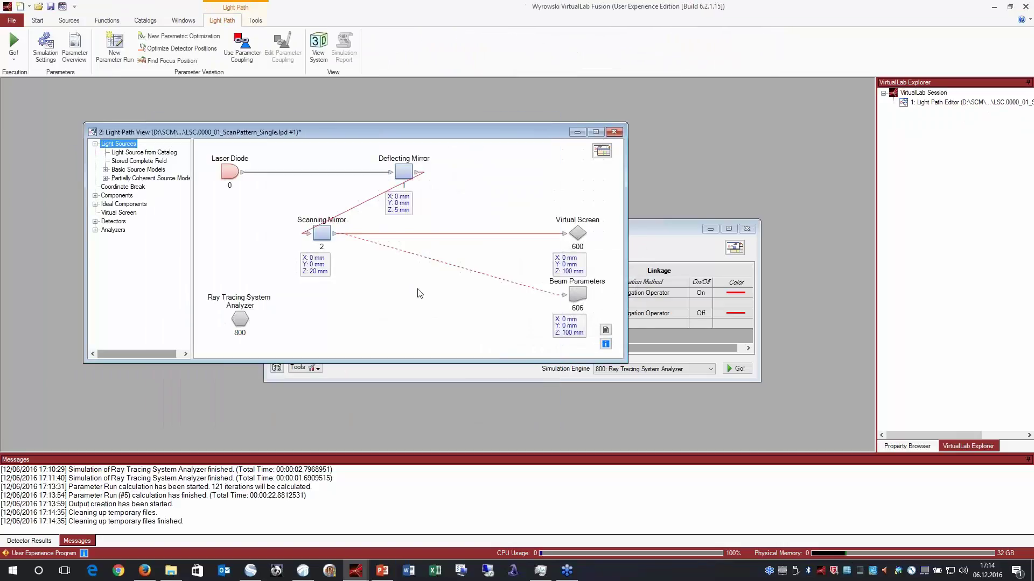
Enable parameter coupling for the light path and review the Scanning Mirror angles used in the coupling snippet
click(243, 52)
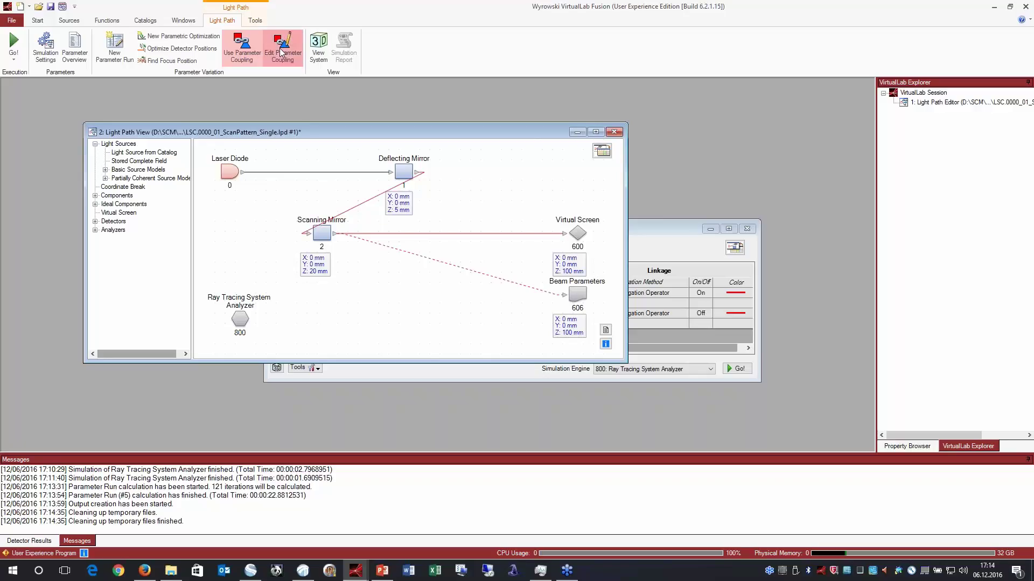
click(281, 52)
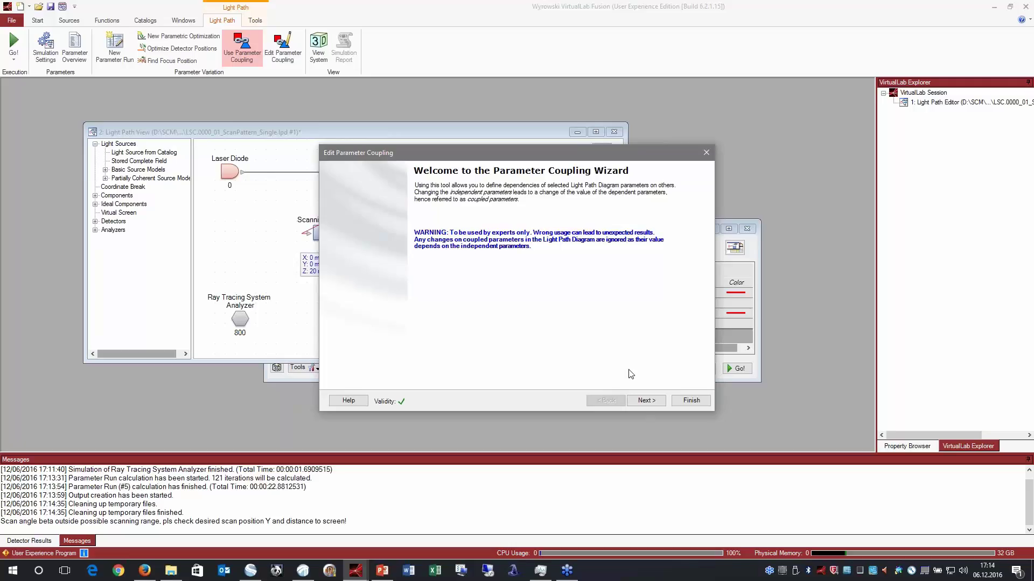
click(645, 401)
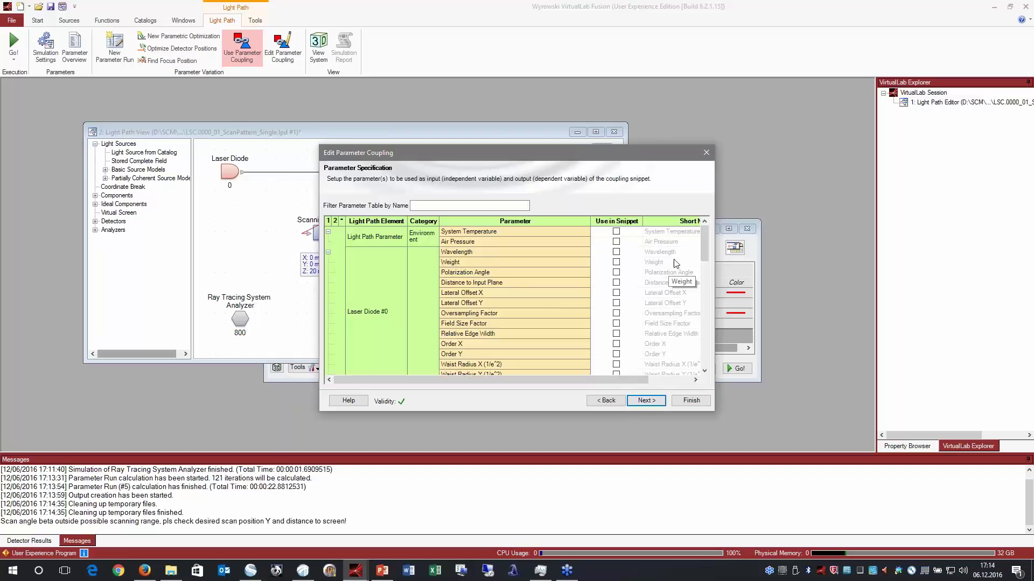
drag(704, 241, 703, 304)
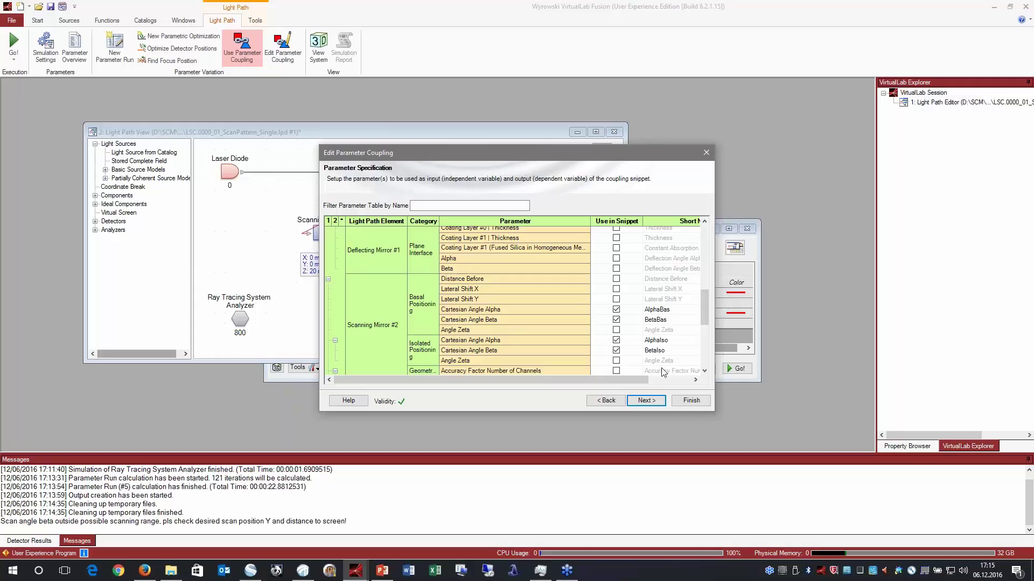
Examine the coupling snippet's source code, from the scanning angle calculation down to the values returned to the light path
click(658, 404)
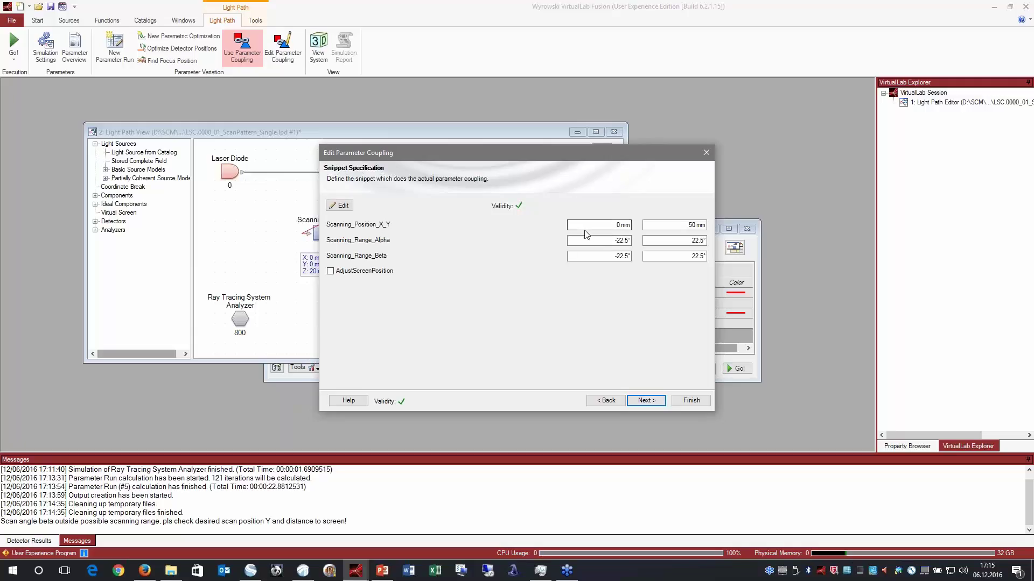
click(341, 207)
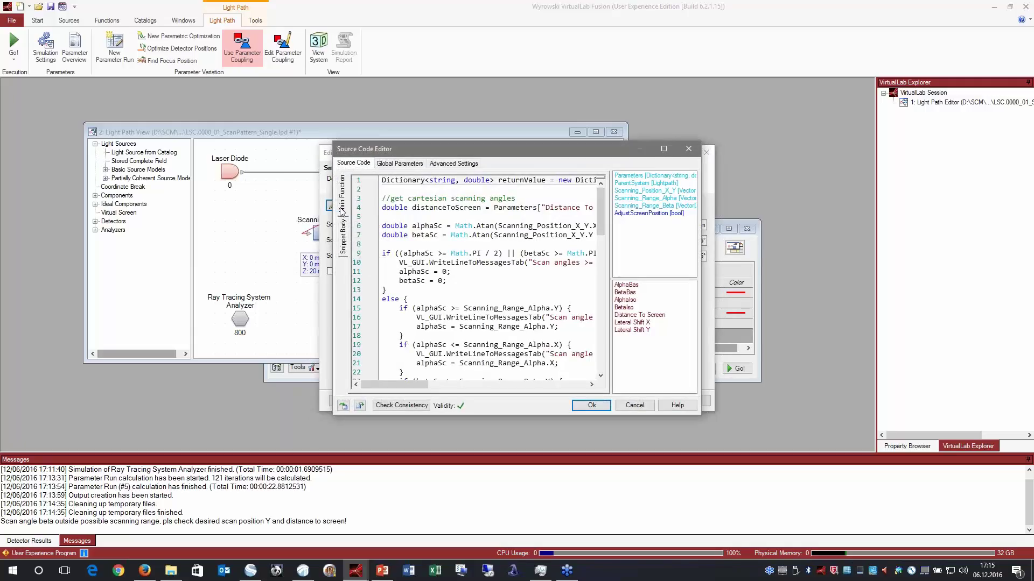
drag(424, 153, 325, 126)
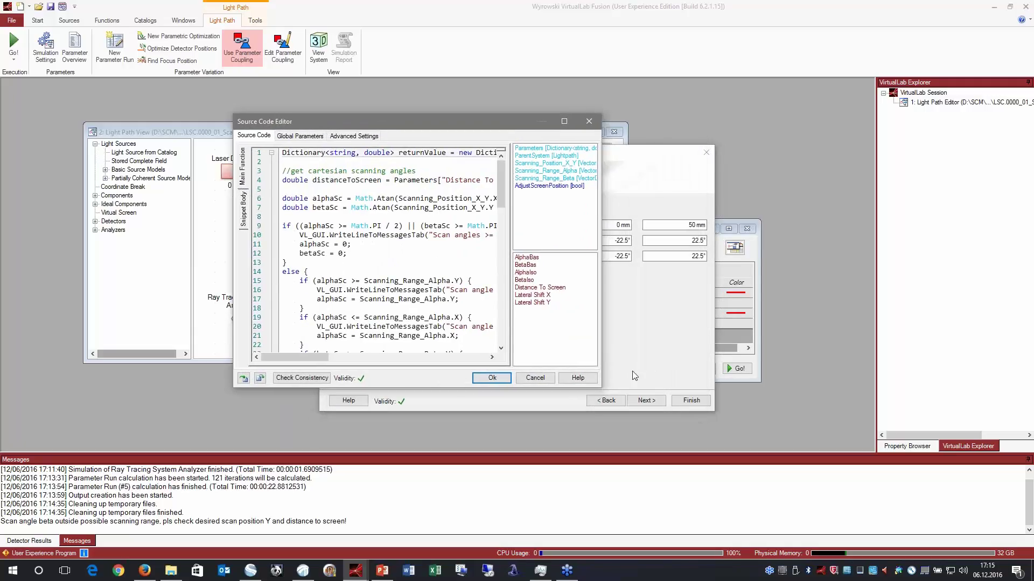
drag(611, 387, 779, 398)
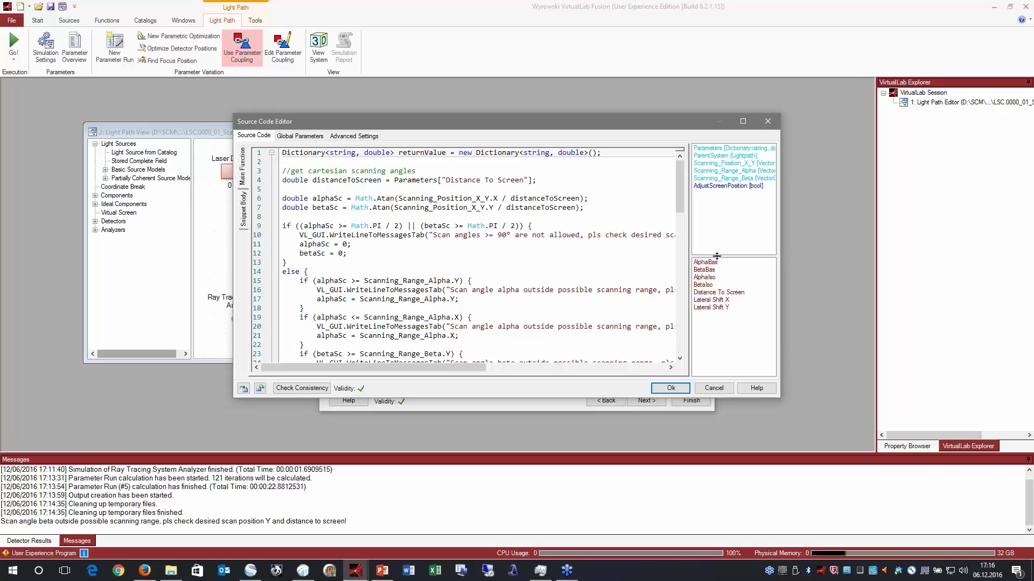
scroll(455, 269, down, 8)
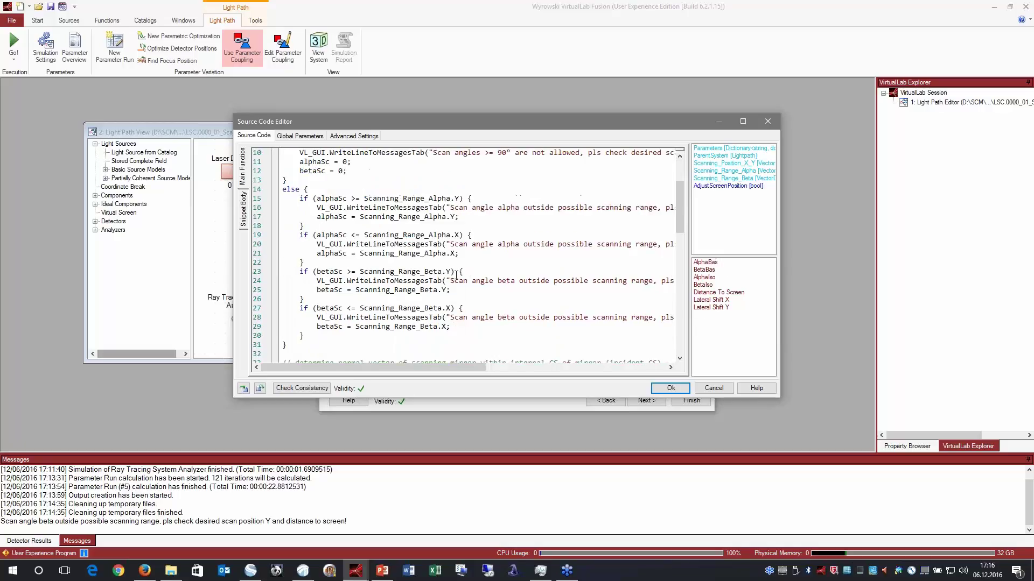
scroll(459, 276, down, 9)
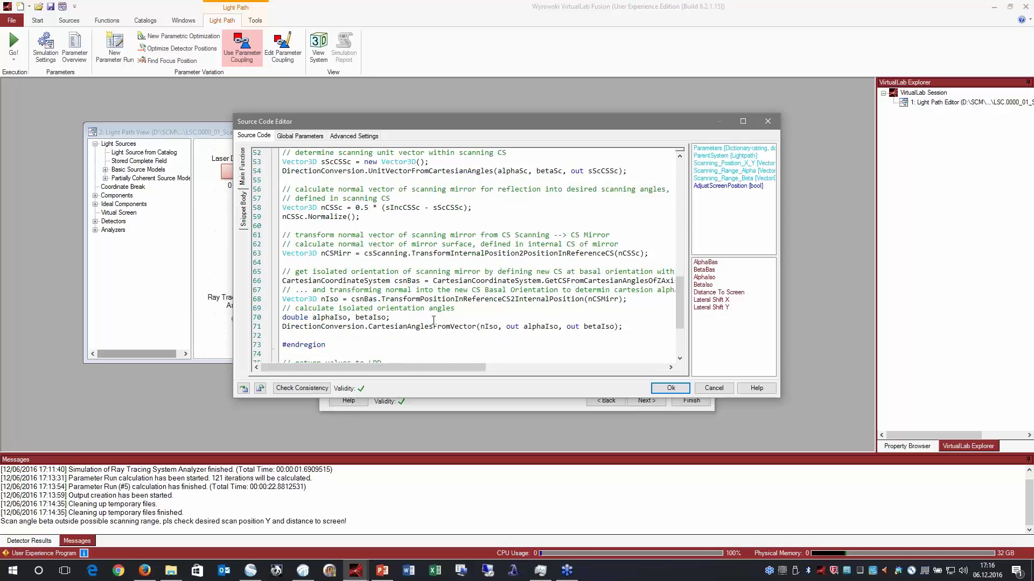
scroll(411, 321, down, 3)
scroll(411, 321, down, 1)
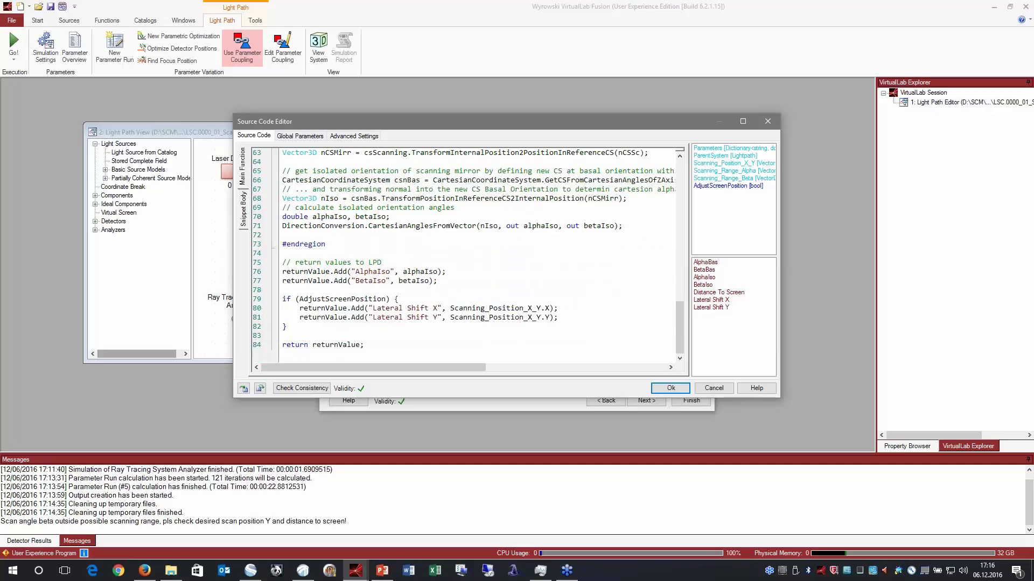
click(670, 388)
Set the X value of Scanning_Position_X_Y to 50 mm and finish the parameter coupling
click(618, 225)
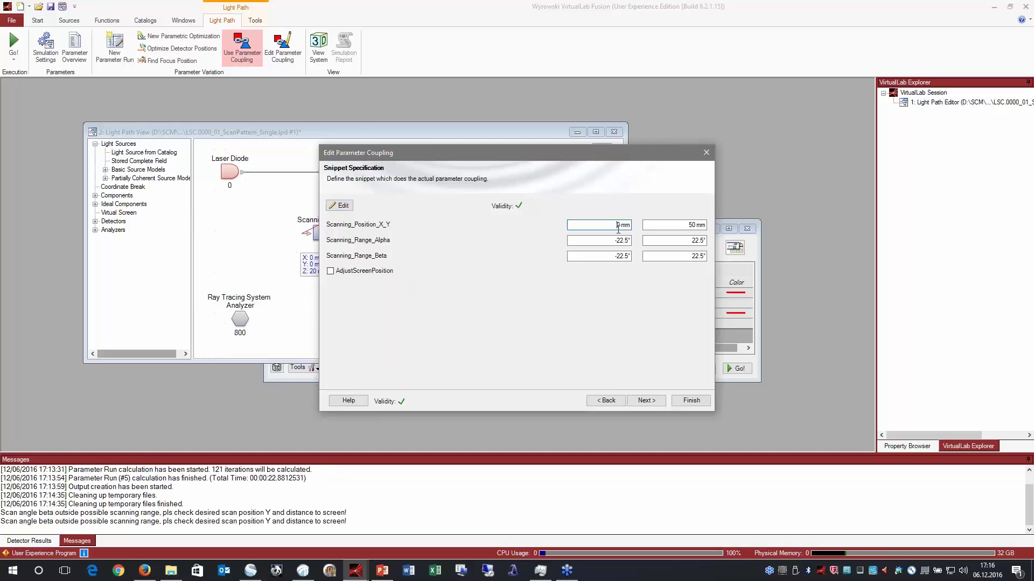
double_click(619, 226)
text(50)
key(Return)
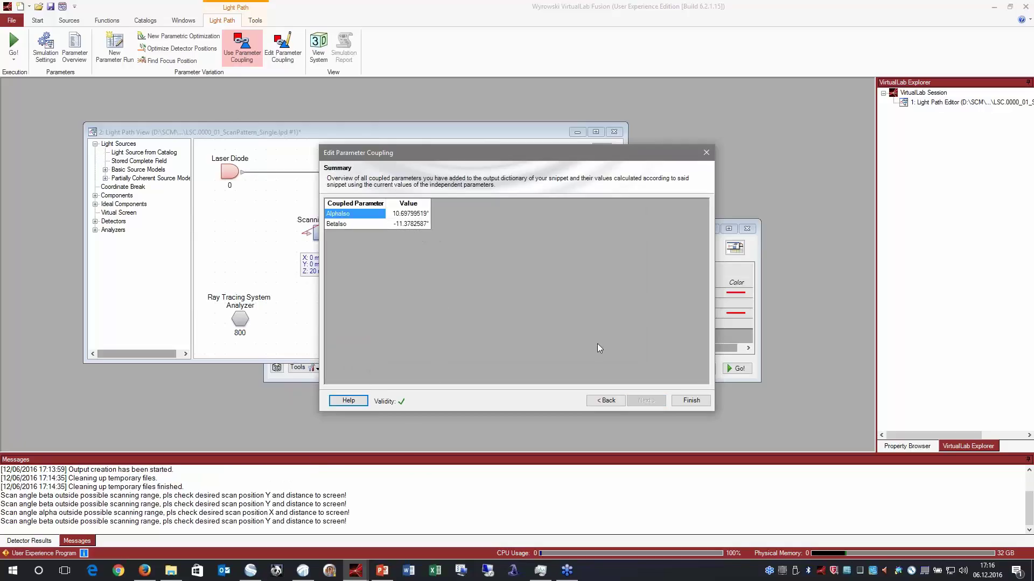
click(688, 403)
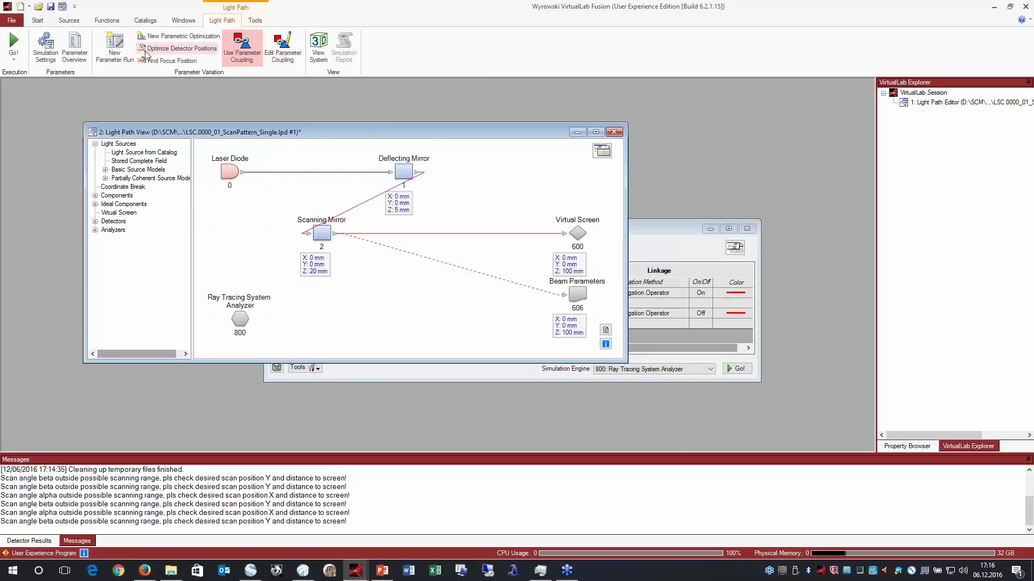
Create a new parameter run that varies both the X and Y values of Scanning_Position_X_Y
click(114, 47)
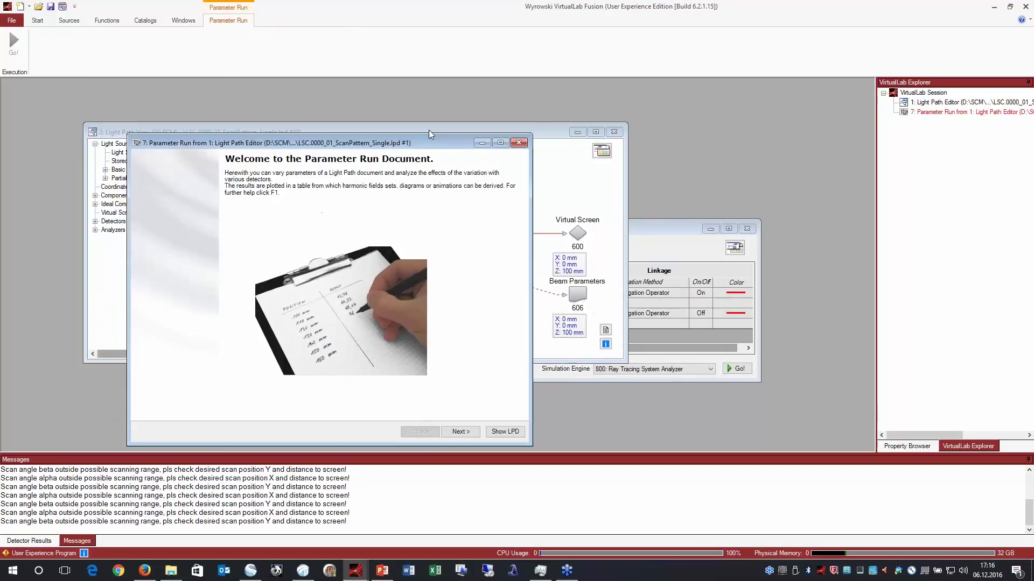
click(495, 405)
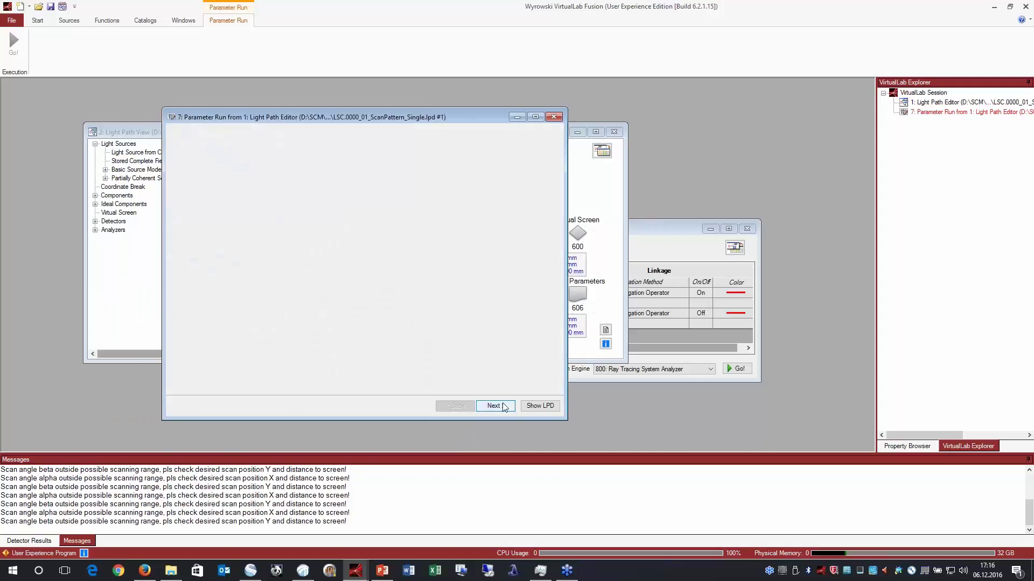
click(369, 238)
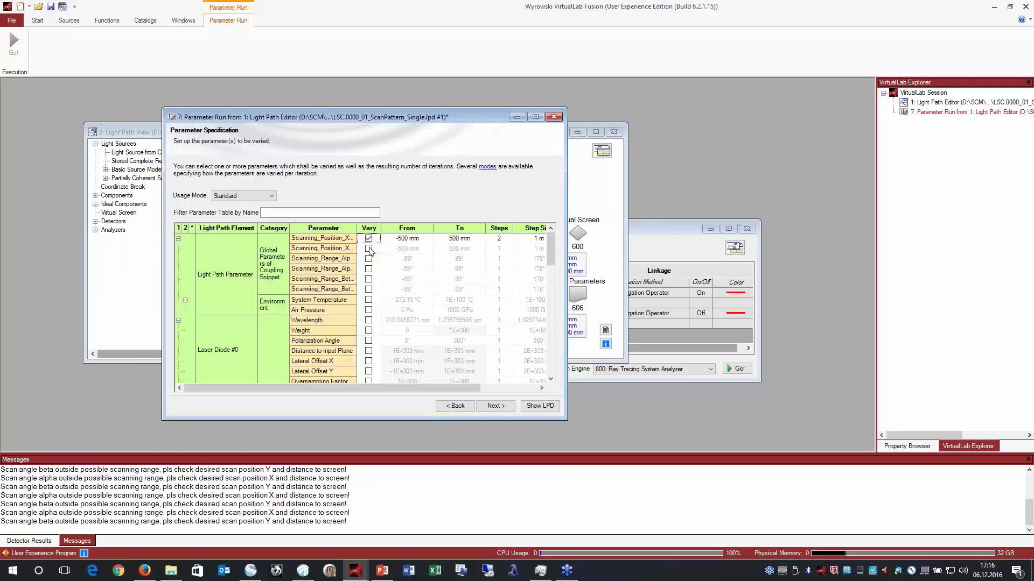
click(368, 248)
Set both the X and Y scanning positions to vary from -20 mm to 20 mm
click(397, 239)
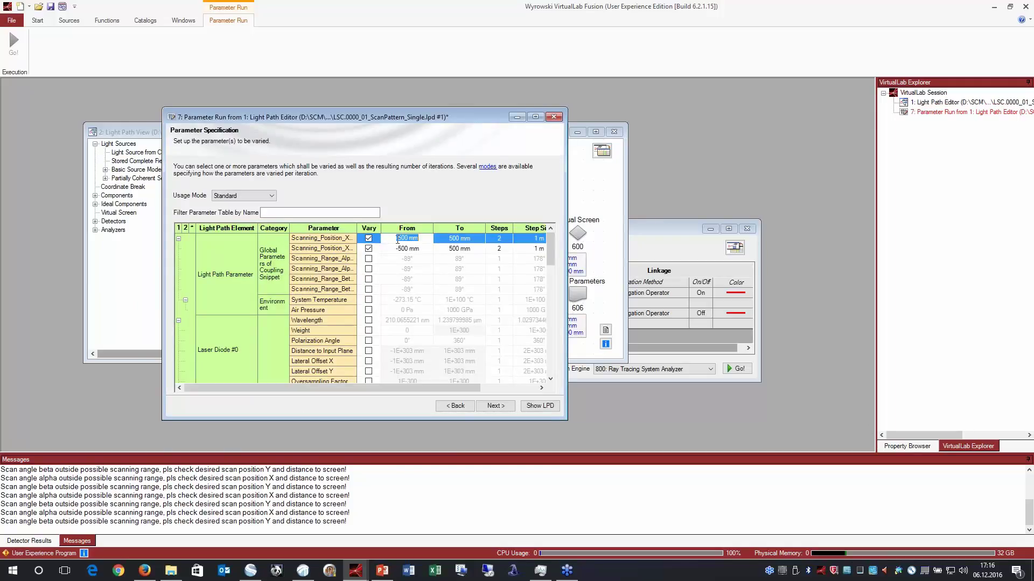
text(-20)
key(Tab)
text(20)
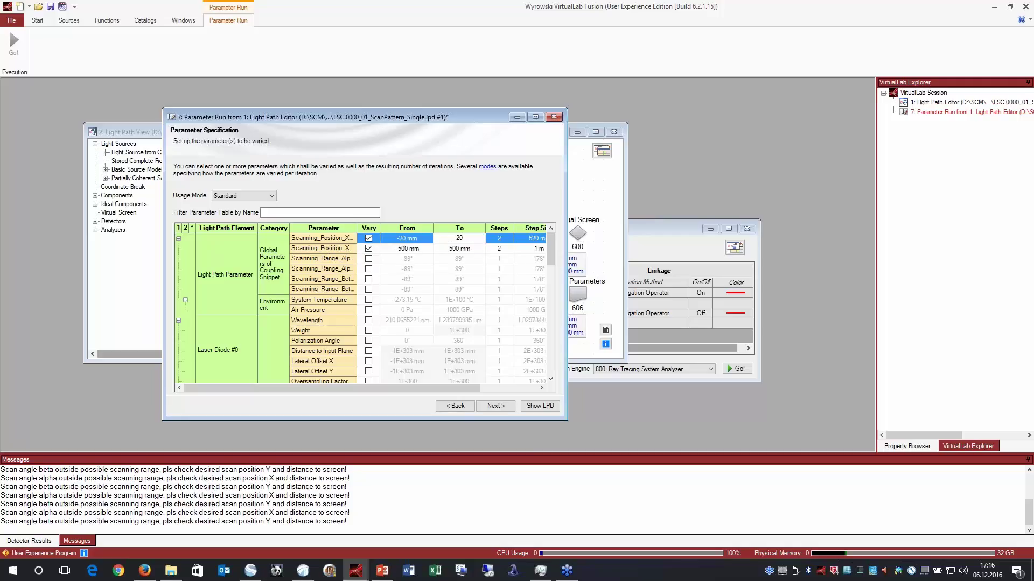
click(417, 248)
text(-)
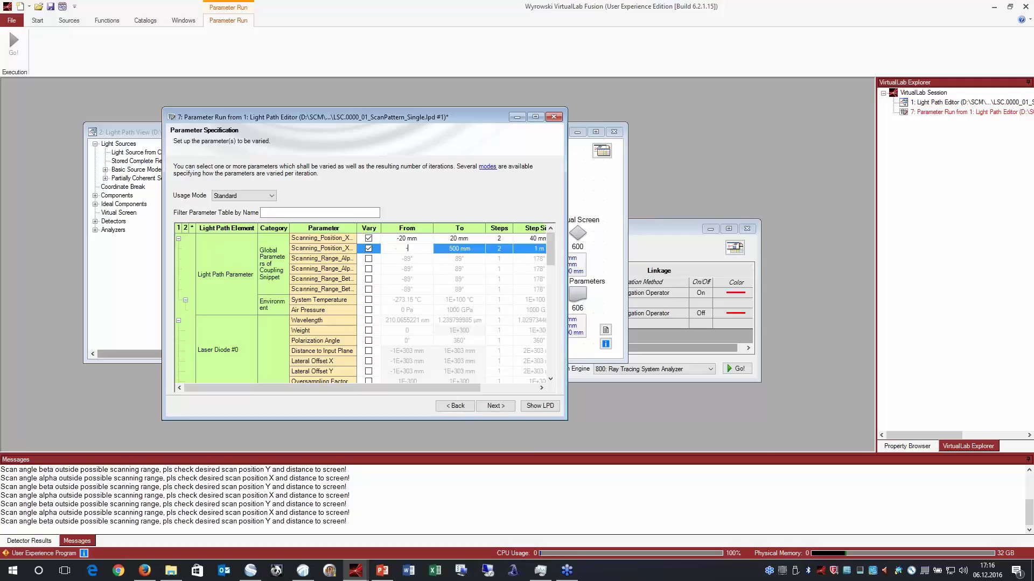
text(20)
key(Tab)
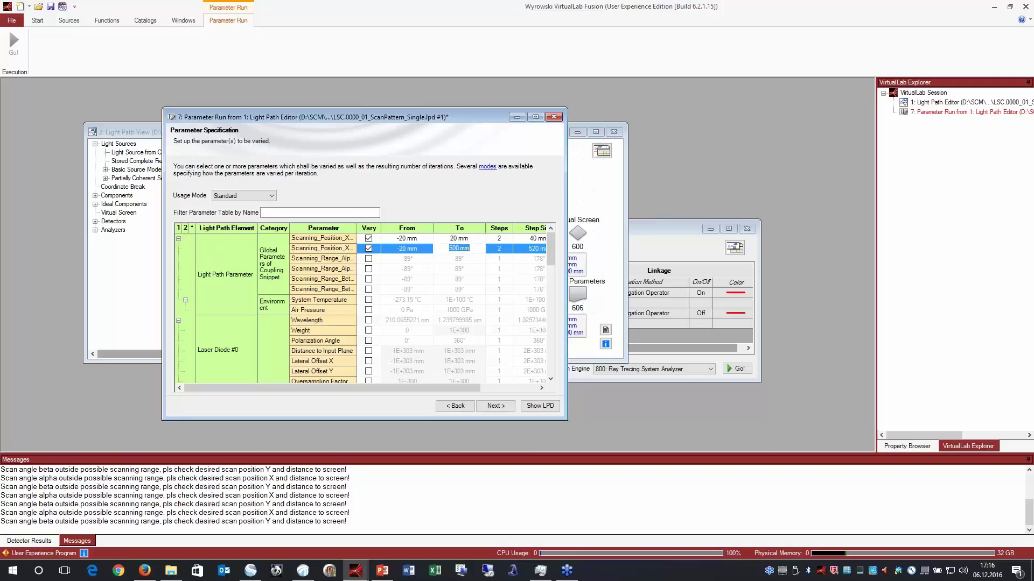
text(20)
Set the number of steps for the varied scanning positions to 11
click(499, 238)
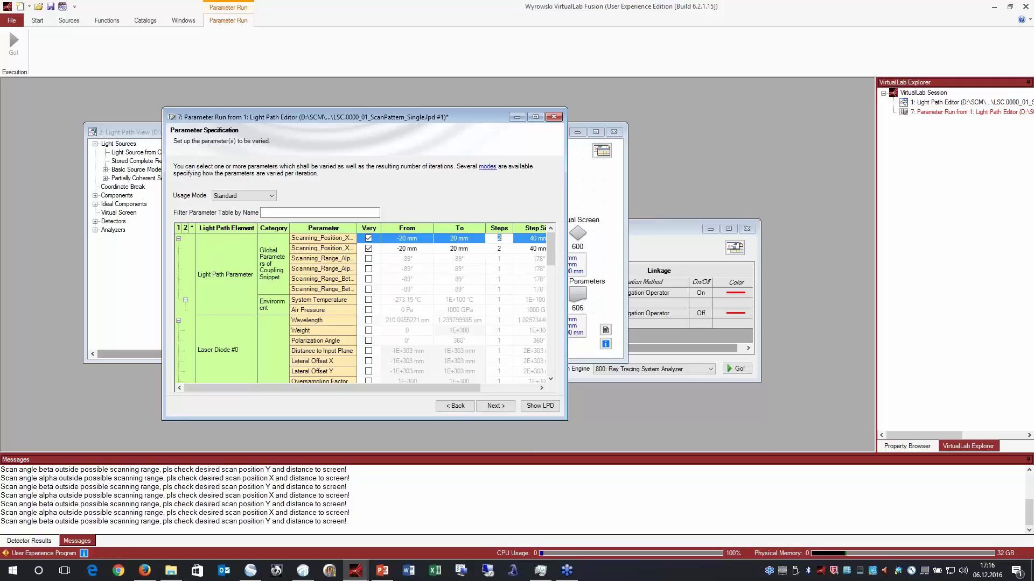
text(11)
key(Return)
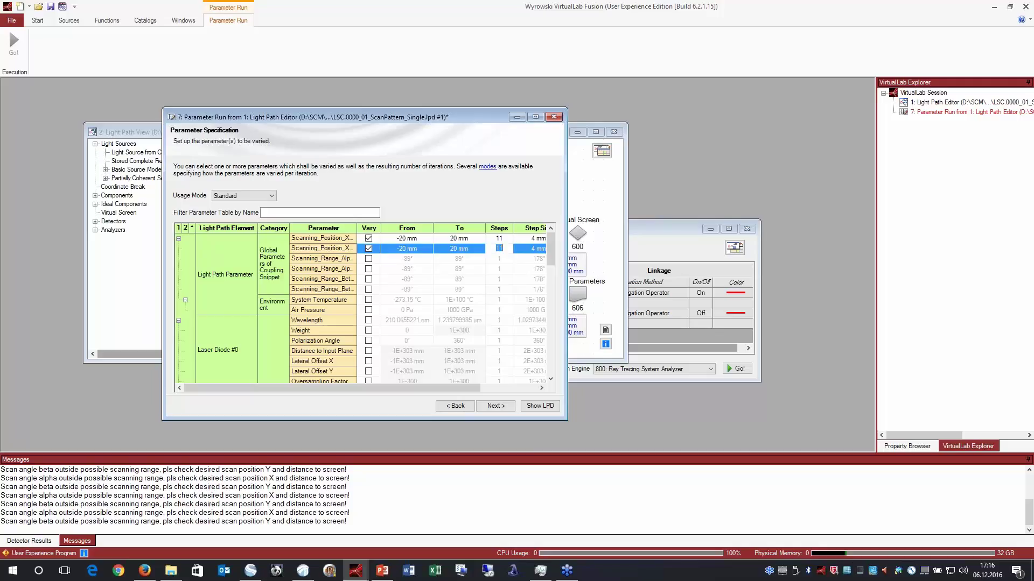
Switch the scan-position run's usage mode to Scanning and continue past the parameter preview to the detecting devices specification
click(257, 197)
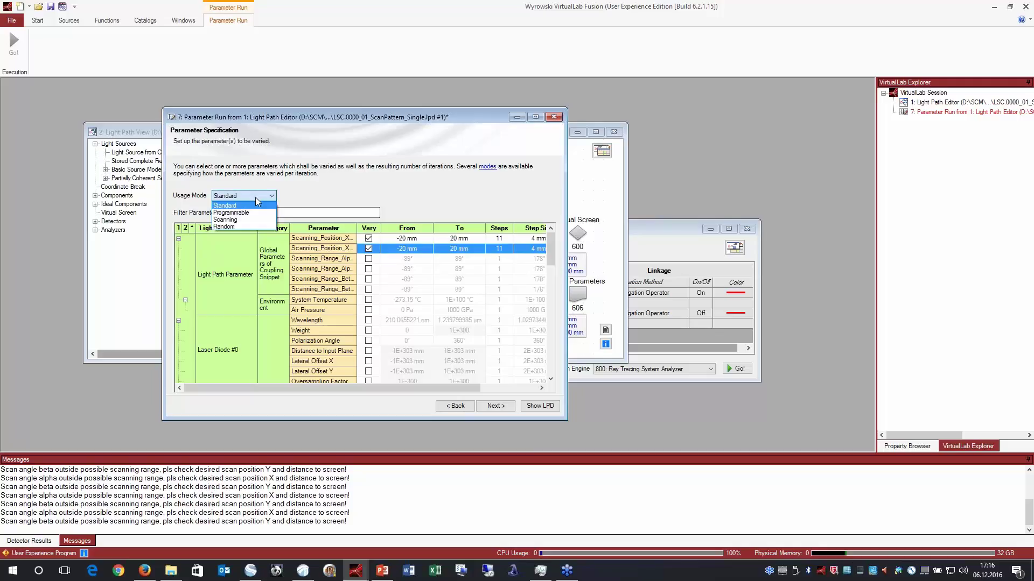
click(232, 220)
click(498, 410)
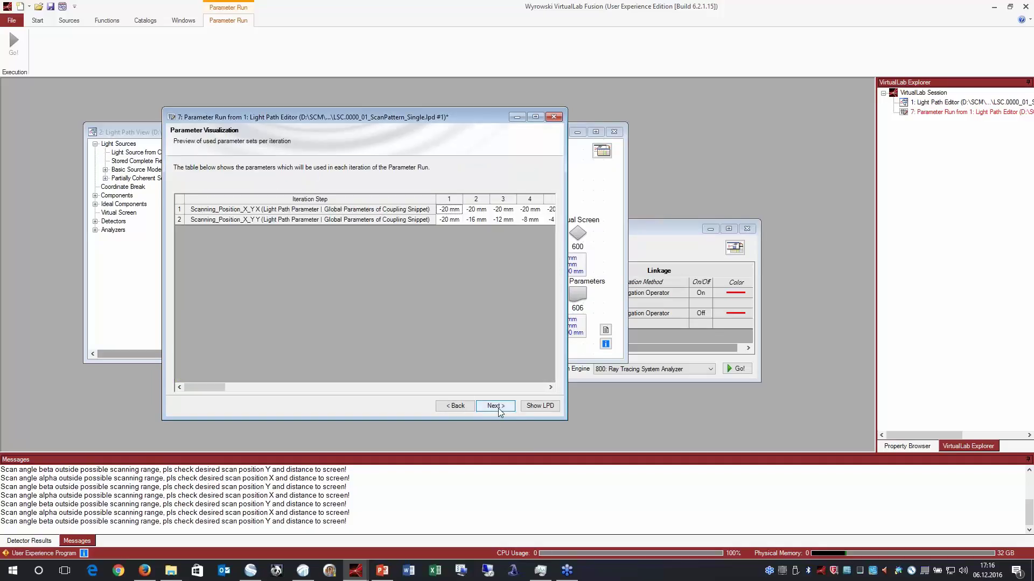
click(498, 409)
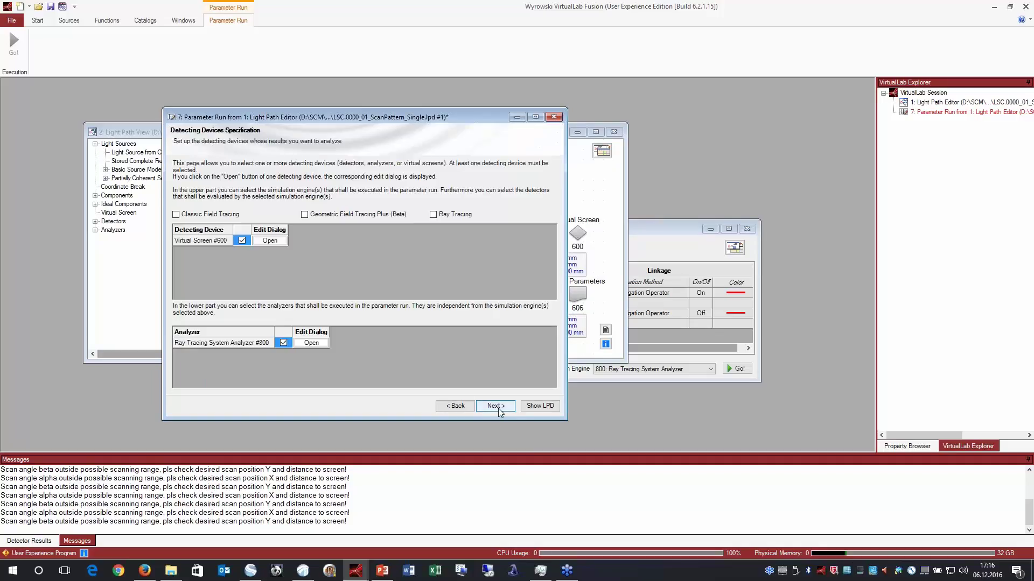
Use Ray Tracing as the simulation engine, exclude the Ray Tracing System Analyzer, and execute the scan-position parameter run
click(433, 214)
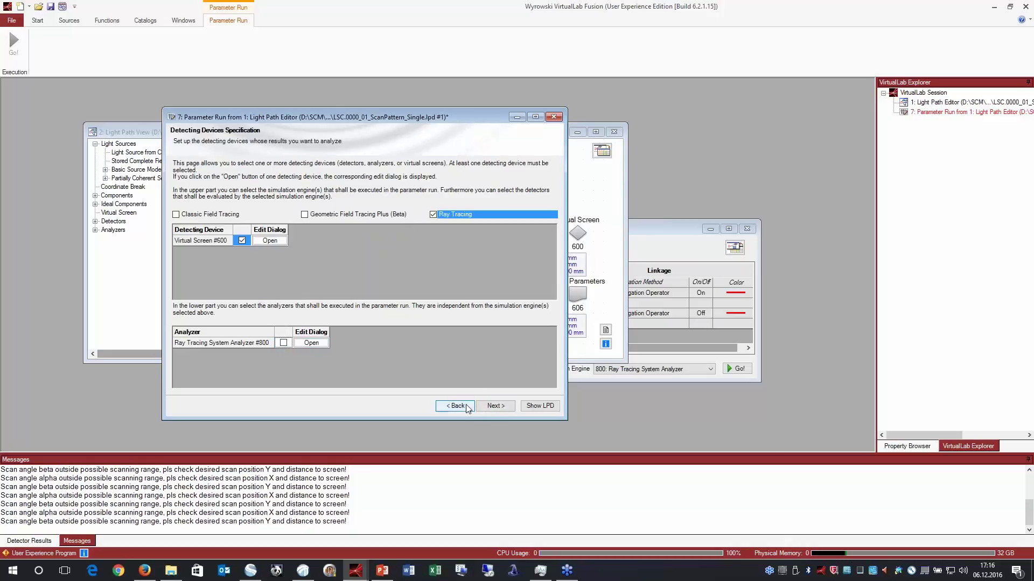
click(488, 407)
click(195, 170)
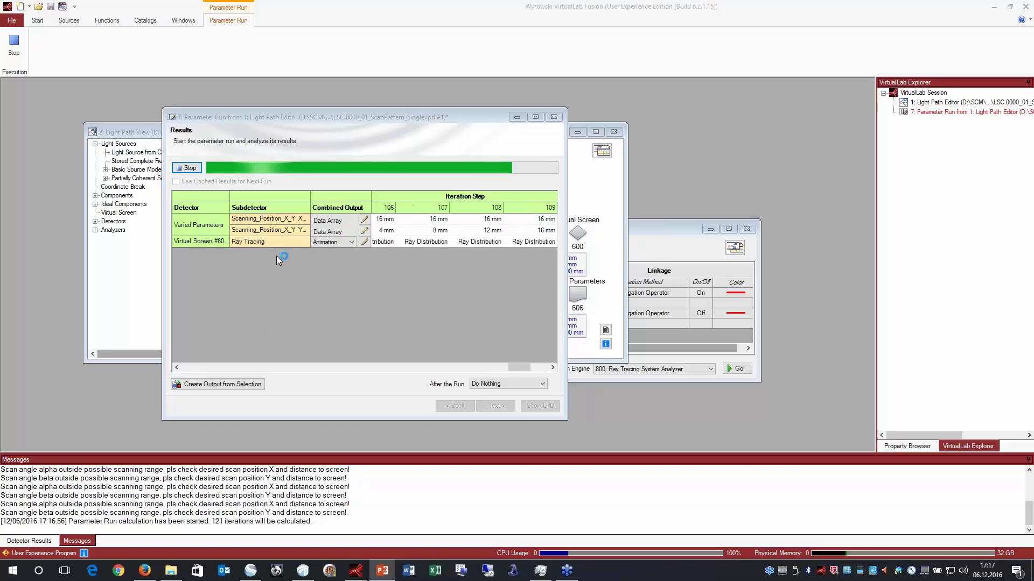
Set the virtual screen's combined output to Ray Distribution and generate the combined ray tracing result of all iterations
click(351, 245)
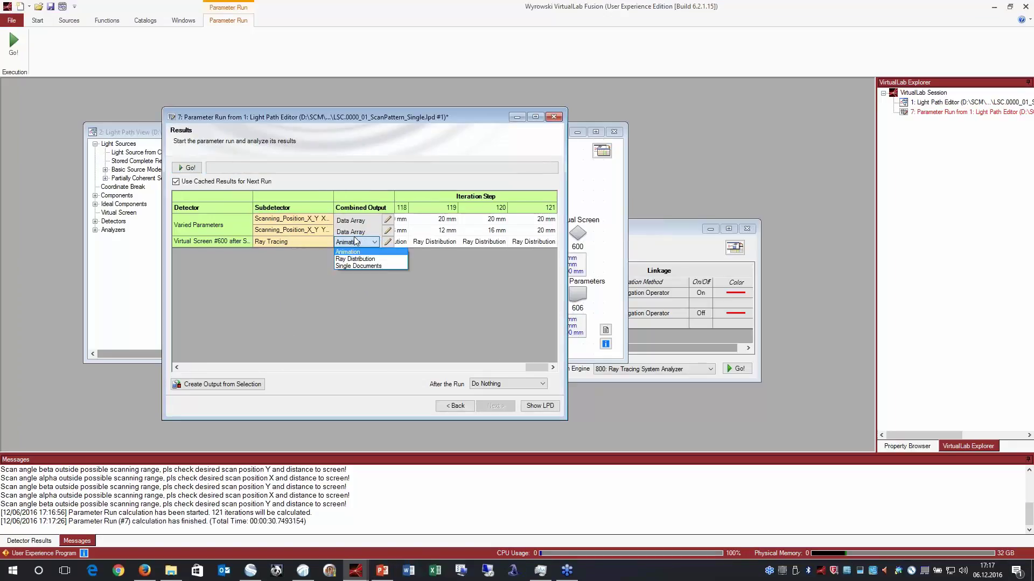
click(356, 260)
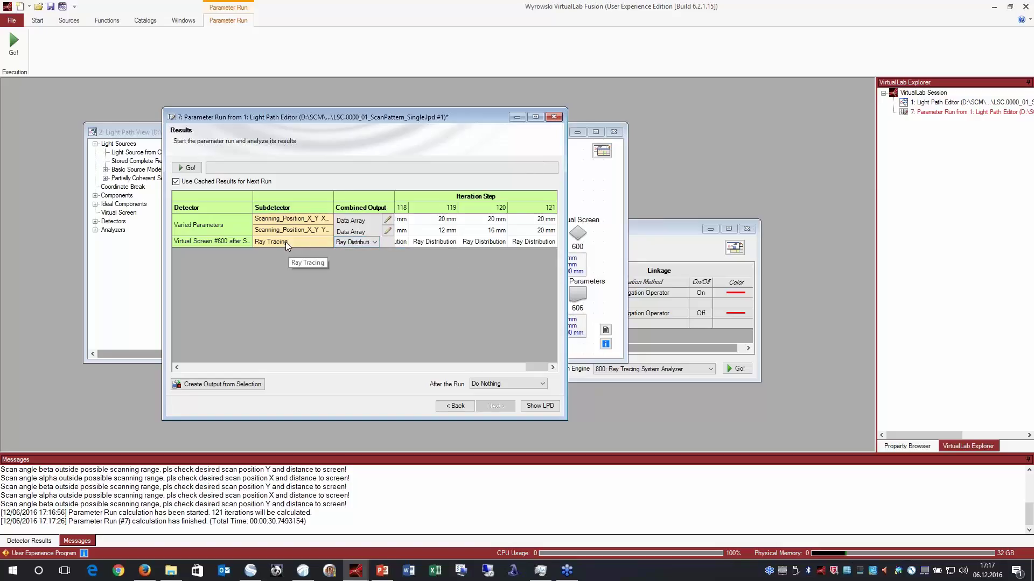
double_click(287, 242)
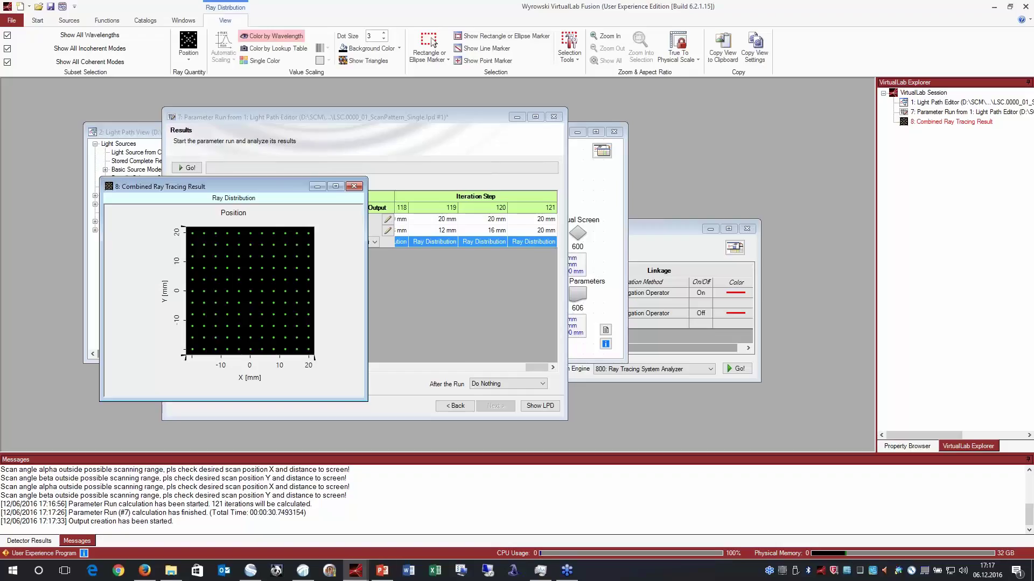
Switch to the PowerPoint presentation and start the slide show from the current slide on the dual-axis scanning mirrors
key(alt+Tab)
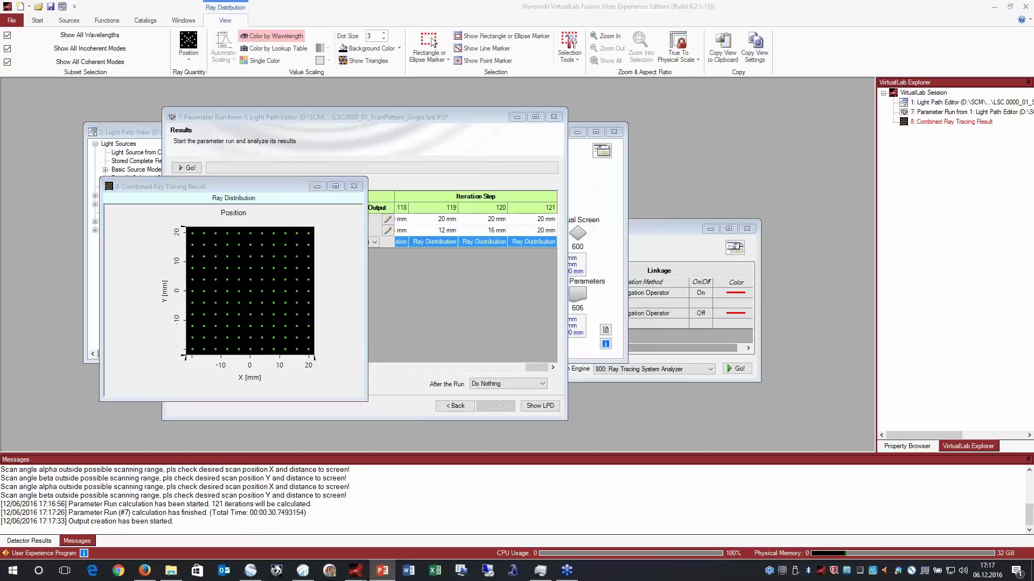
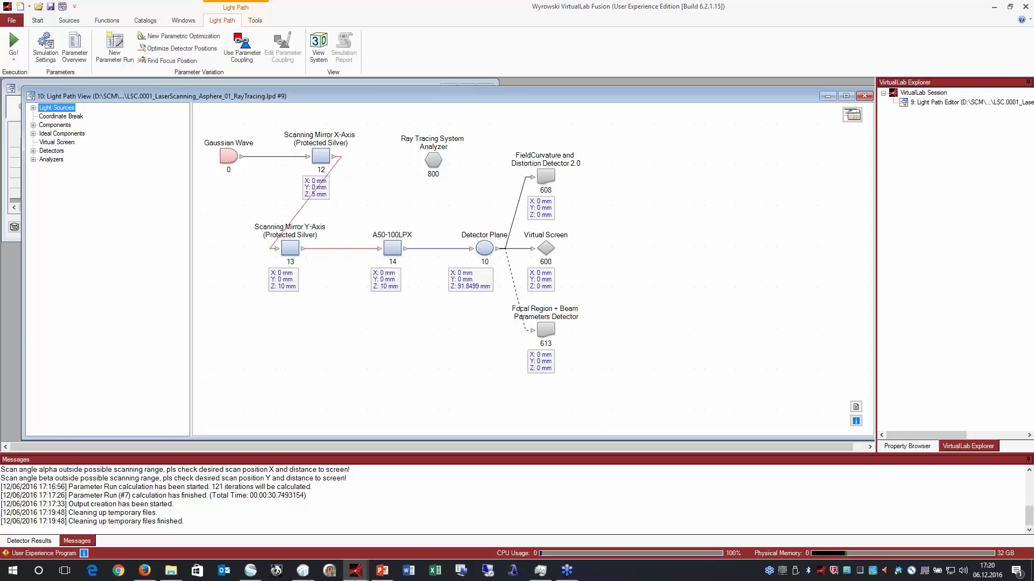
key(alt+Tab)
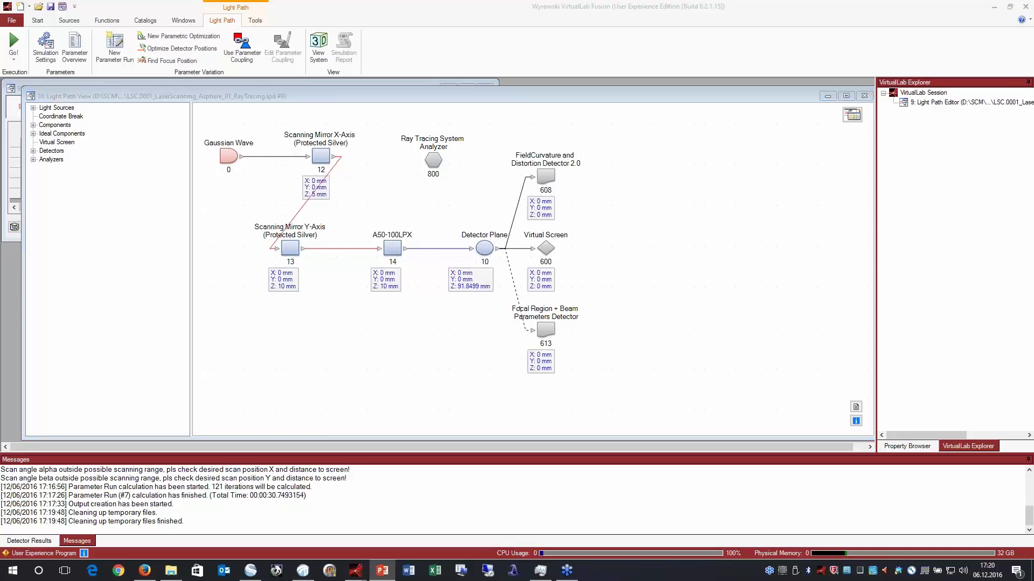
key(shift+F5)
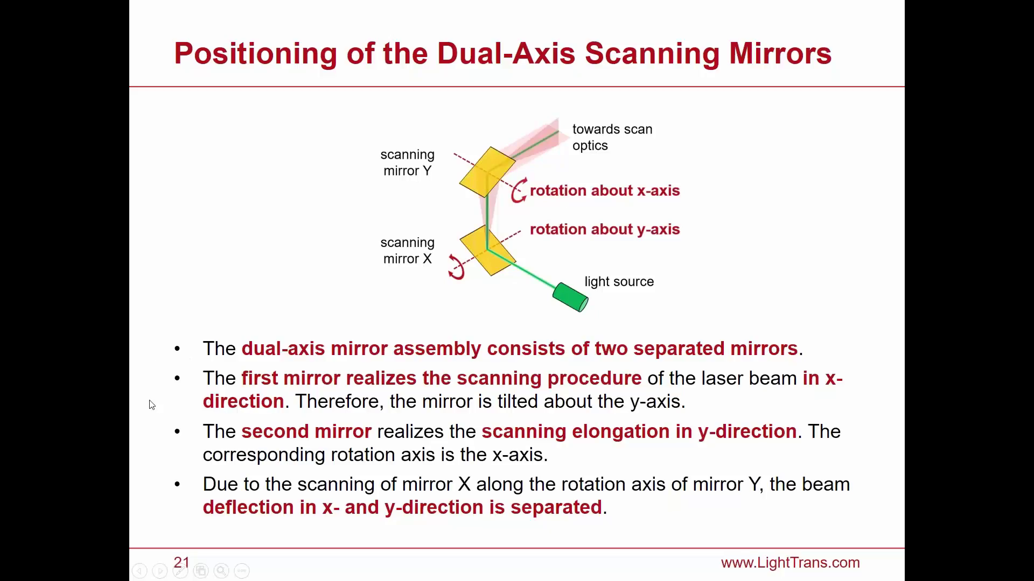
Switch back to VirtualLab Fusion and review the basal and isolated positioning of the X-axis scanning mirror
key(alt+Tab)
click(323, 156)
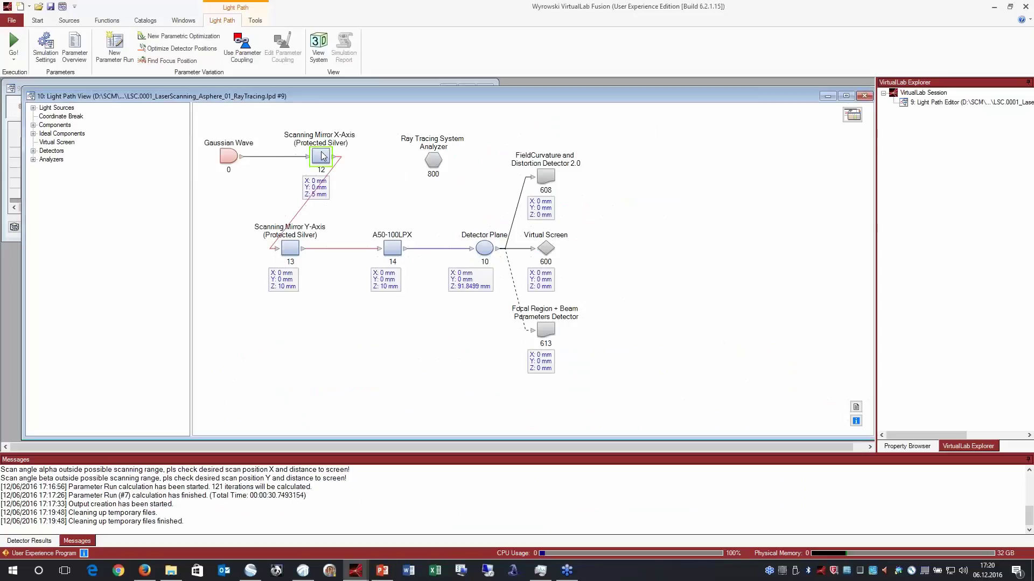
double_click(323, 156)
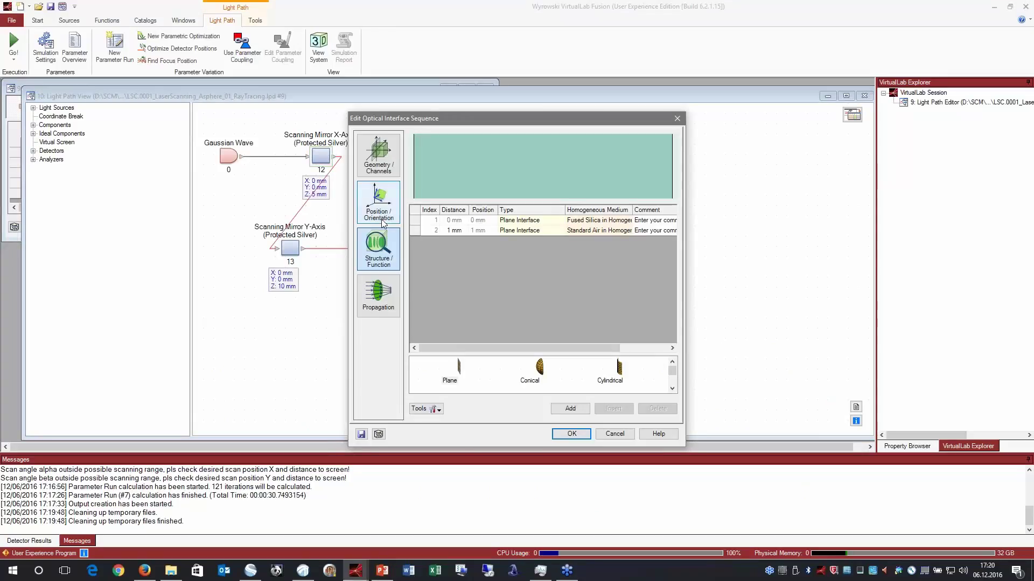
click(379, 202)
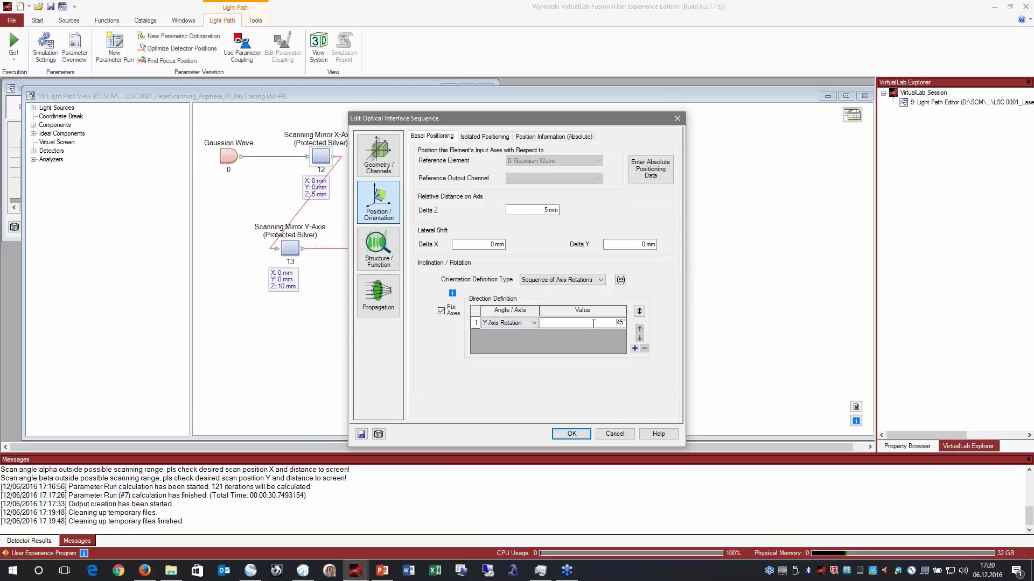
key(Return)
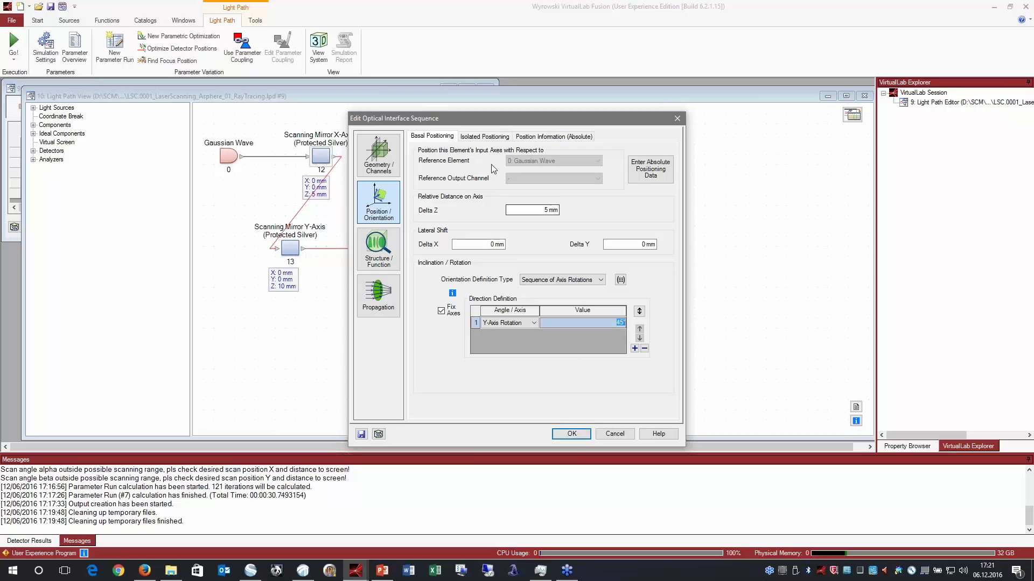
click(484, 137)
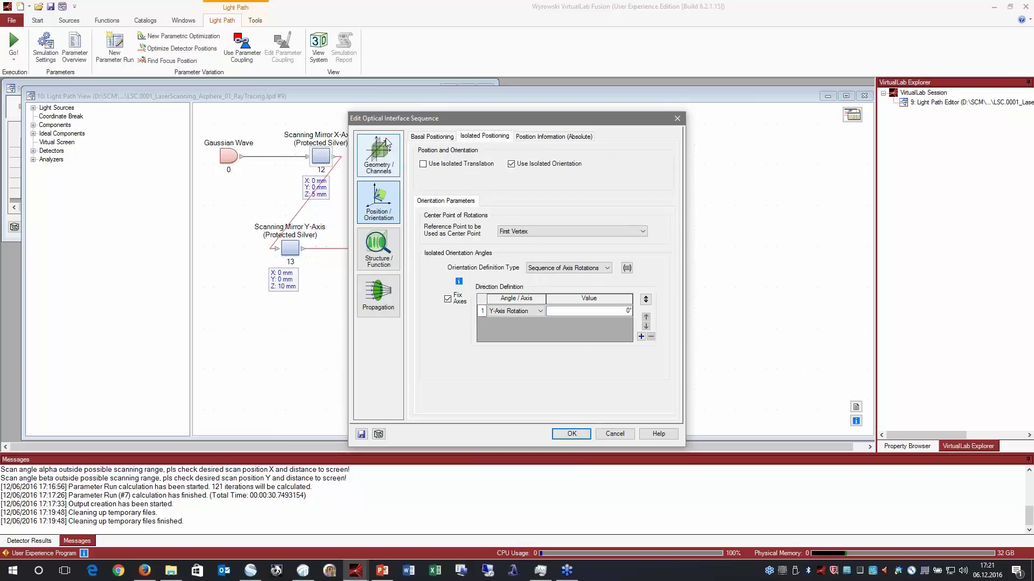
click(573, 435)
Review the basal positioning and axis rotation of the Y-axis scanning mirror
click(293, 254)
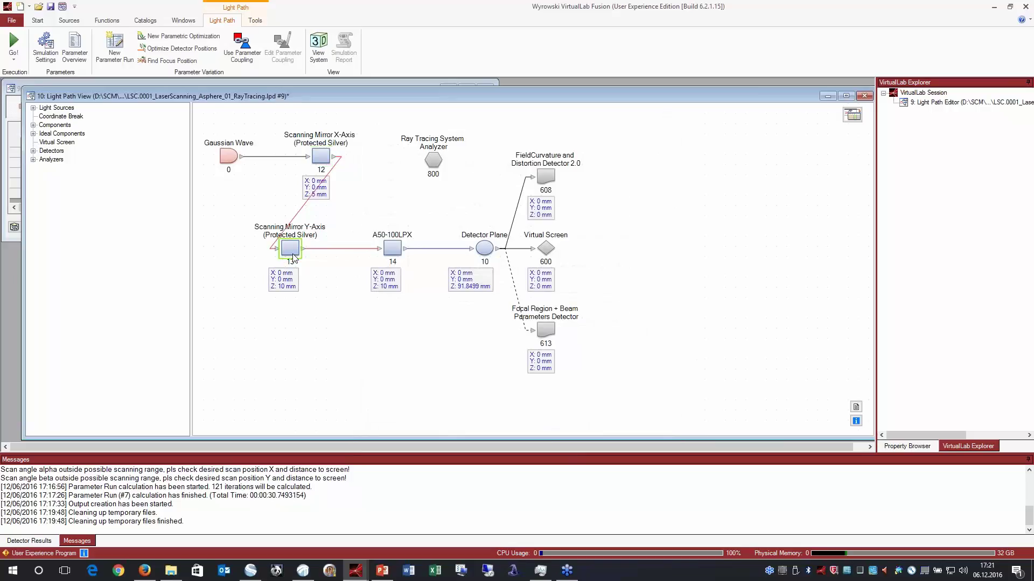
double_click(293, 256)
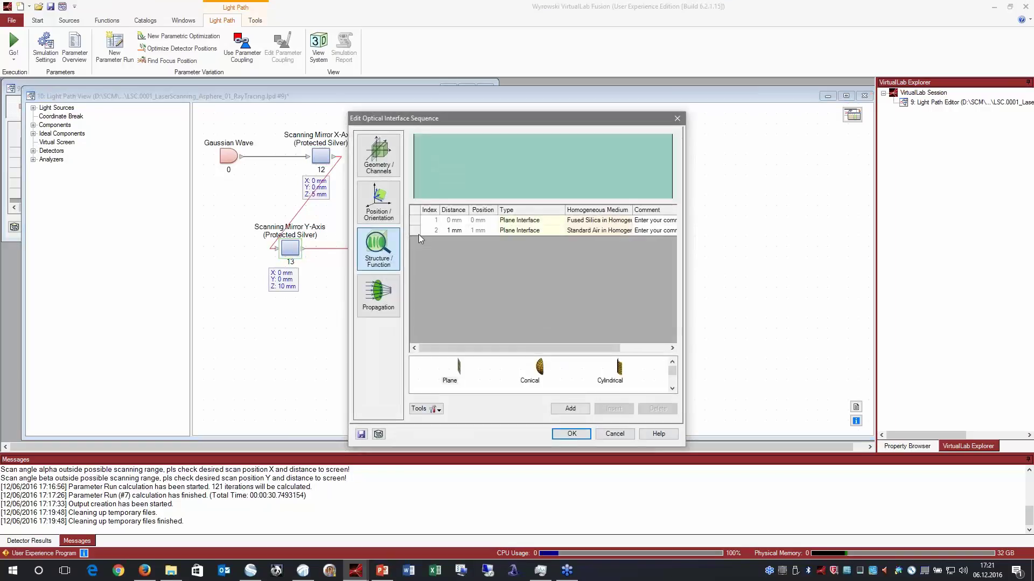
click(379, 202)
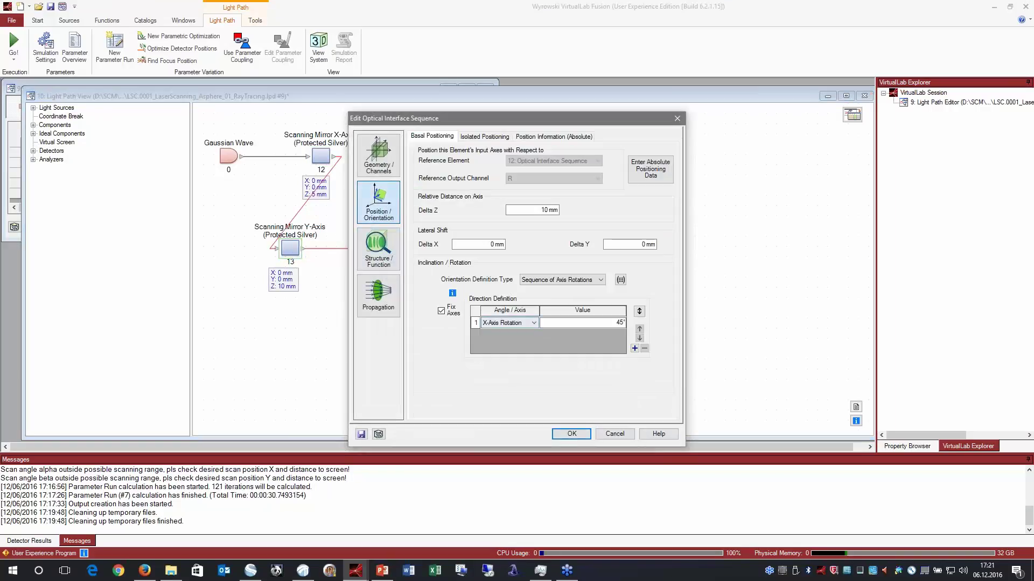
click(572, 437)
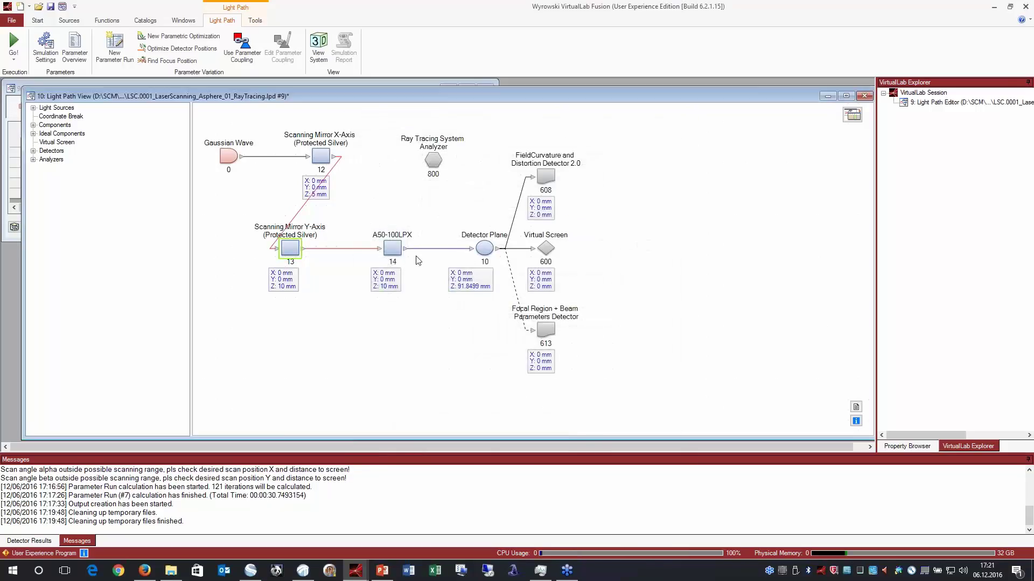
Inspect the interface sequence that makes up the A50-100LPX lens
click(399, 253)
double_click(399, 256)
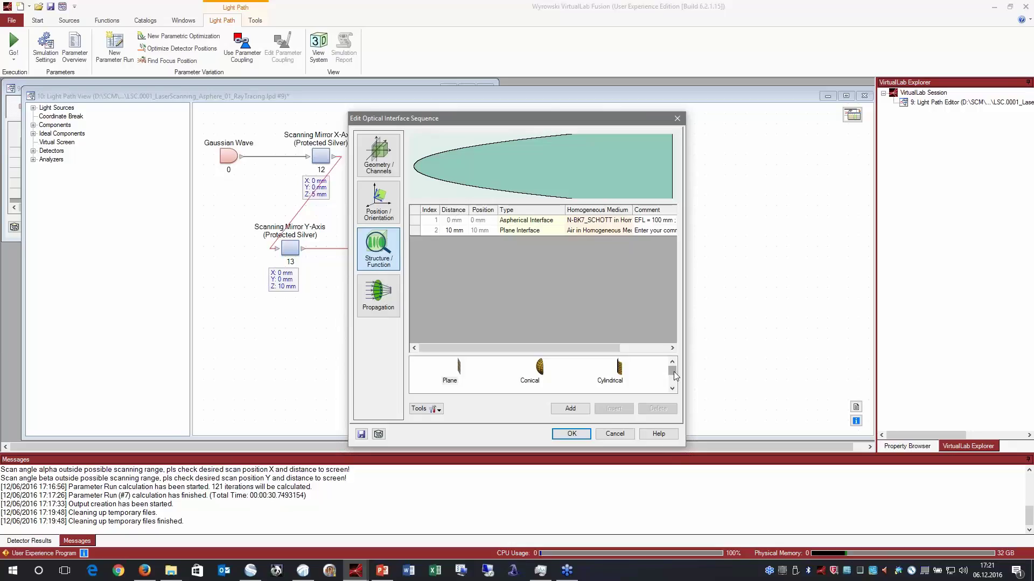
scroll(673, 372, up, 2)
scroll(674, 372, down, 3)
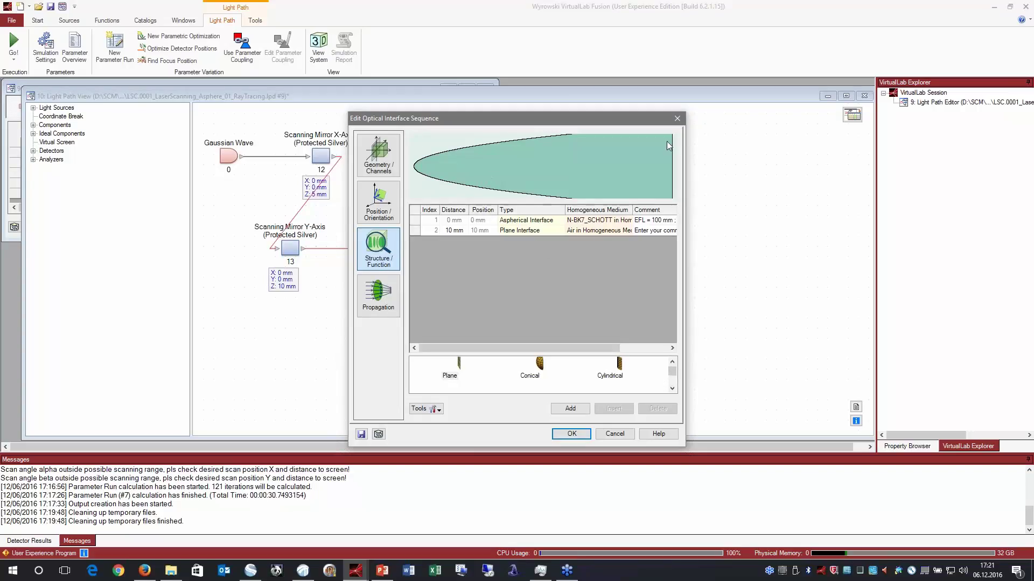
click(677, 119)
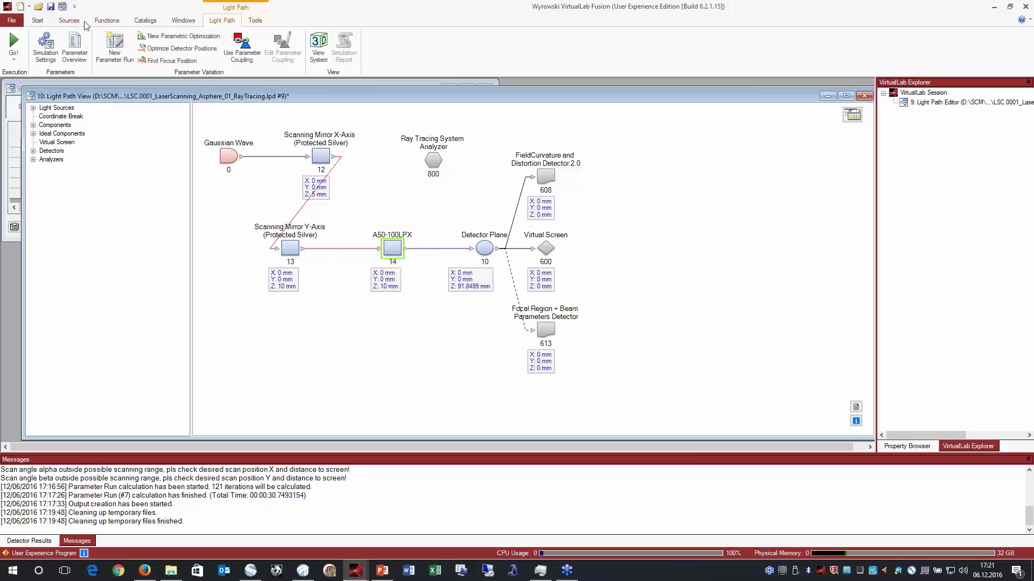
Preview the A50-100LPX lens from the asphericon SPA Low-NA group of the Components Catalog in 3D
click(144, 23)
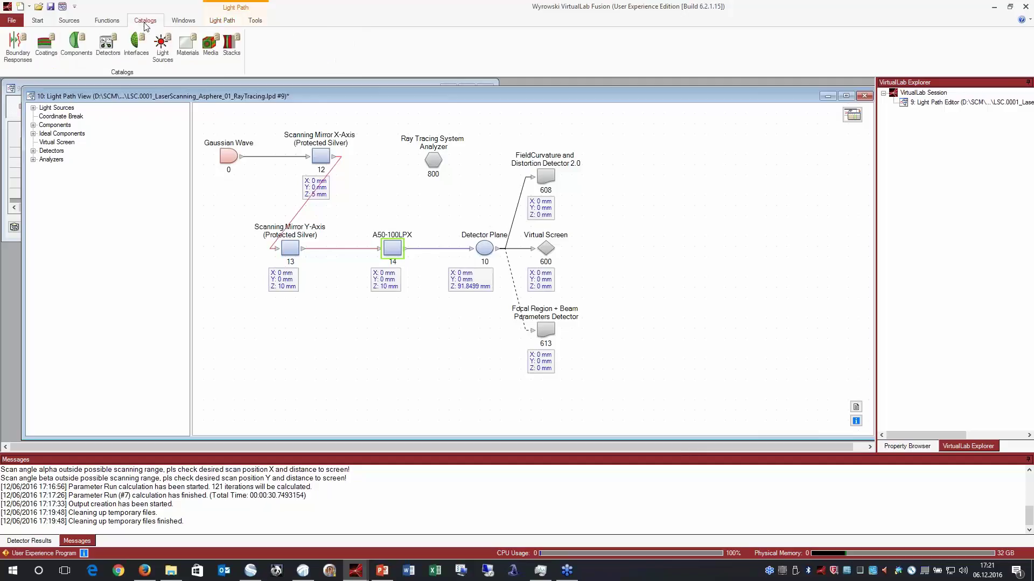
click(70, 51)
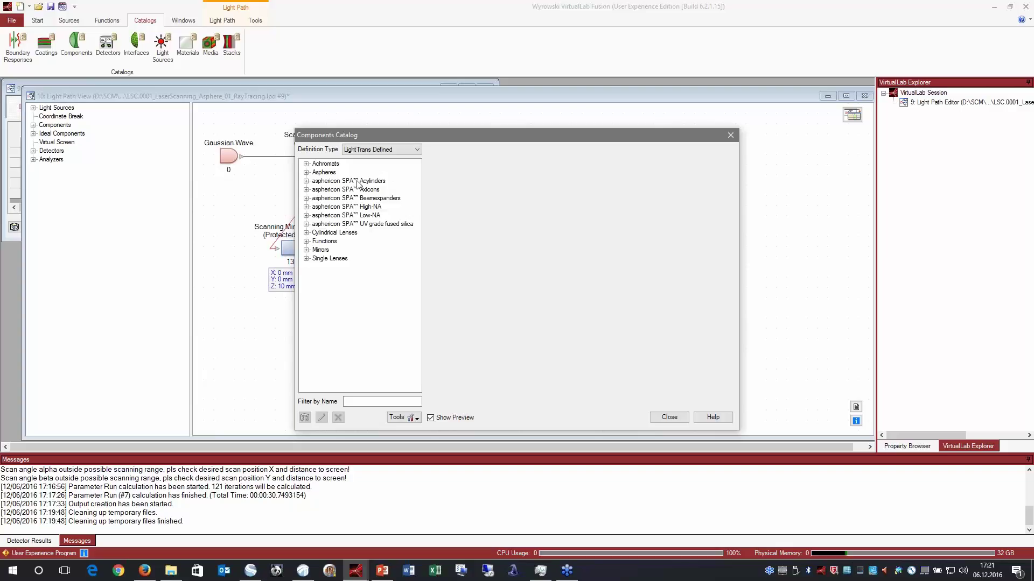
click(306, 216)
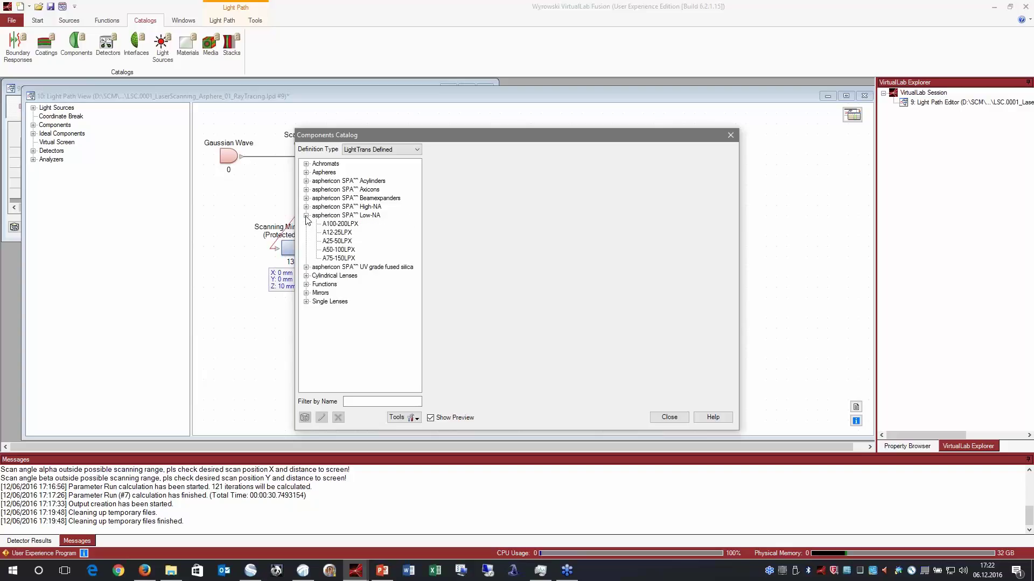
click(338, 250)
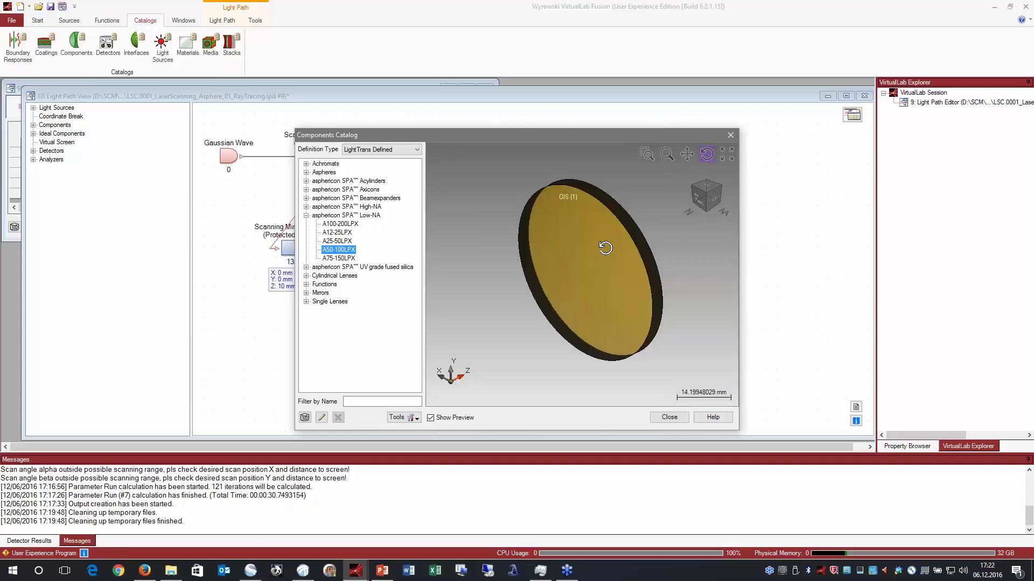
drag(604, 247, 602, 275)
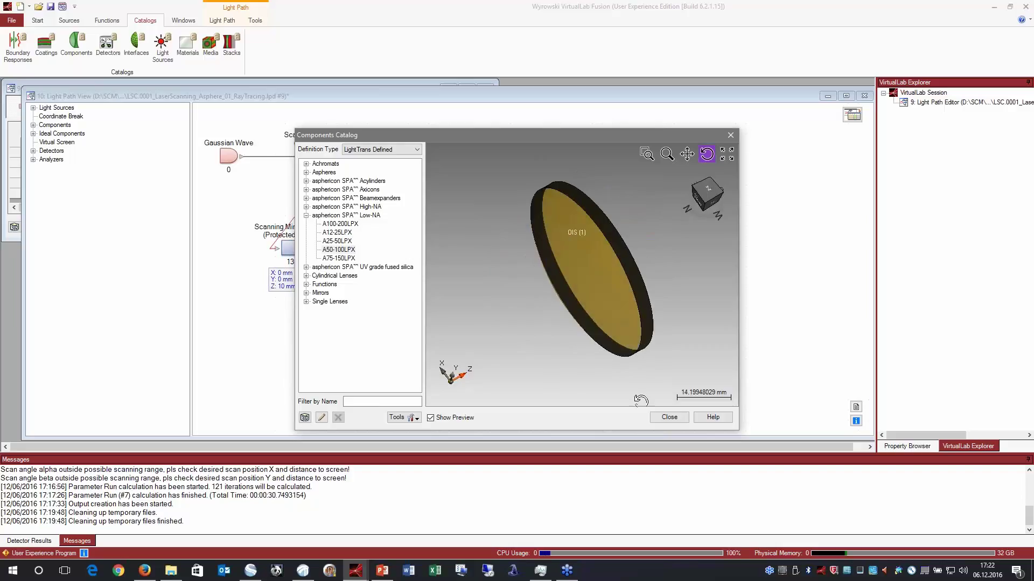
click(669, 418)
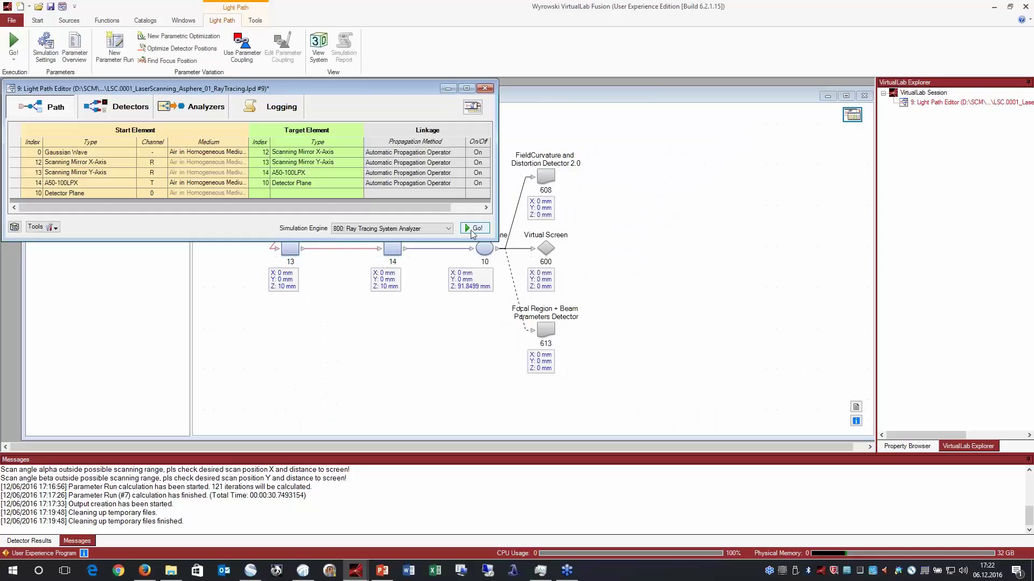
Simulate the light path with the Ray Tracing System Analyzer and show the 3D ray distribution enlarged, seen from the side
click(474, 228)
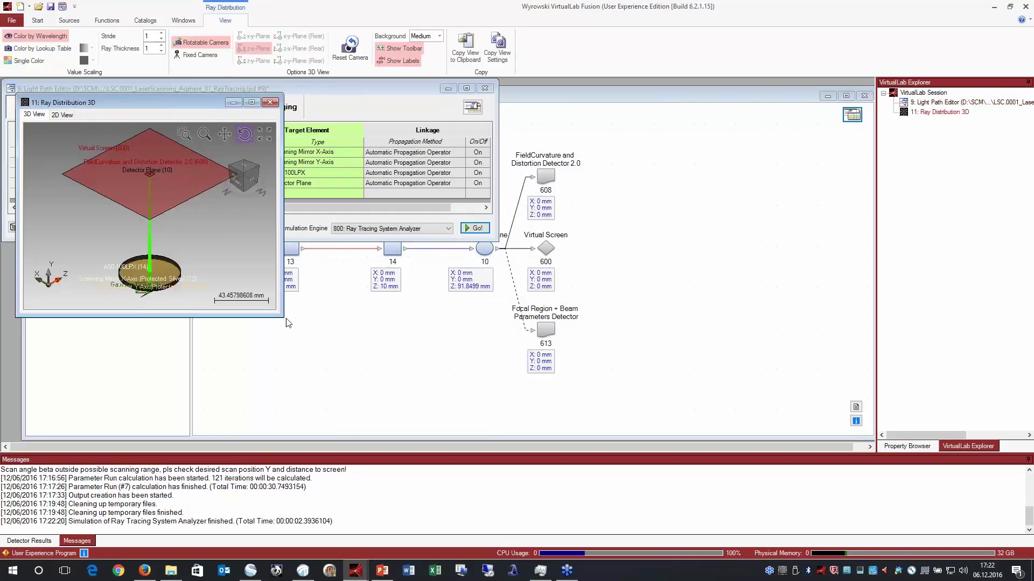
drag(284, 317, 759, 377)
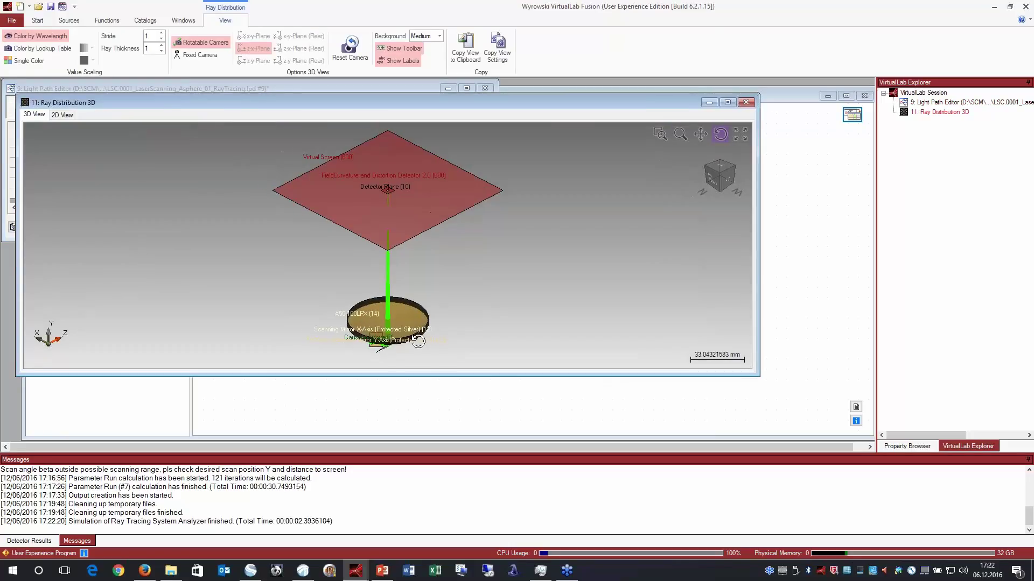
drag(418, 342, 382, 339)
drag(353, 155, 451, 233)
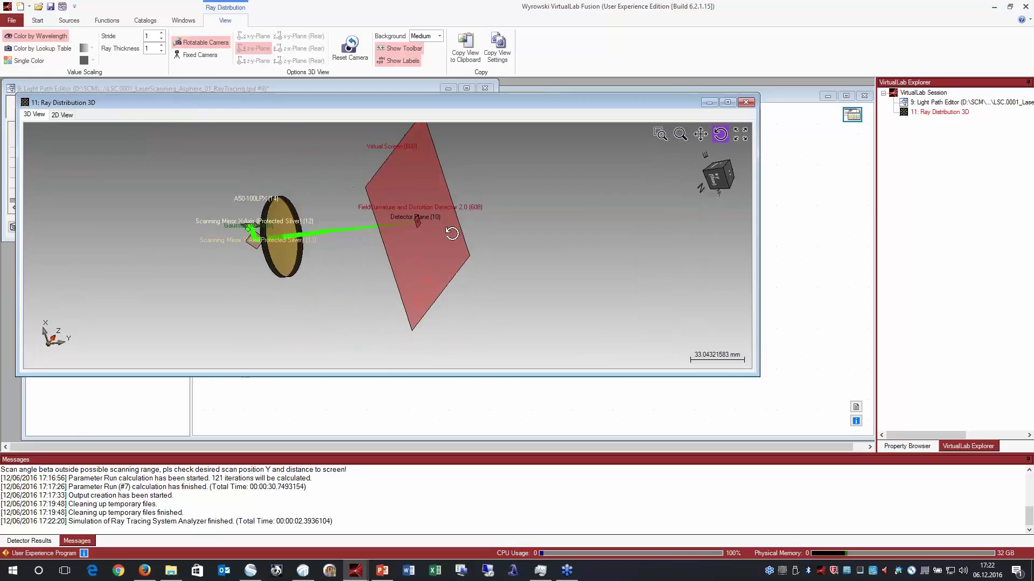
Examine the beam path from the scanning mirrors through the lens to the detector plane in 3D, and close the ray distribution
scroll(434, 224, up, 5)
scroll(383, 229, down, 2)
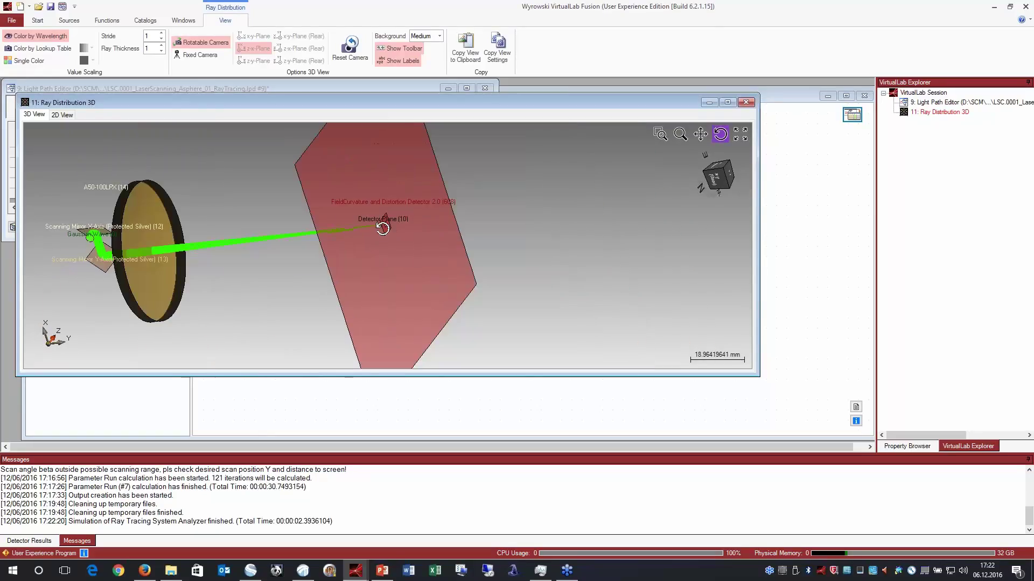
scroll(167, 234, up, 5)
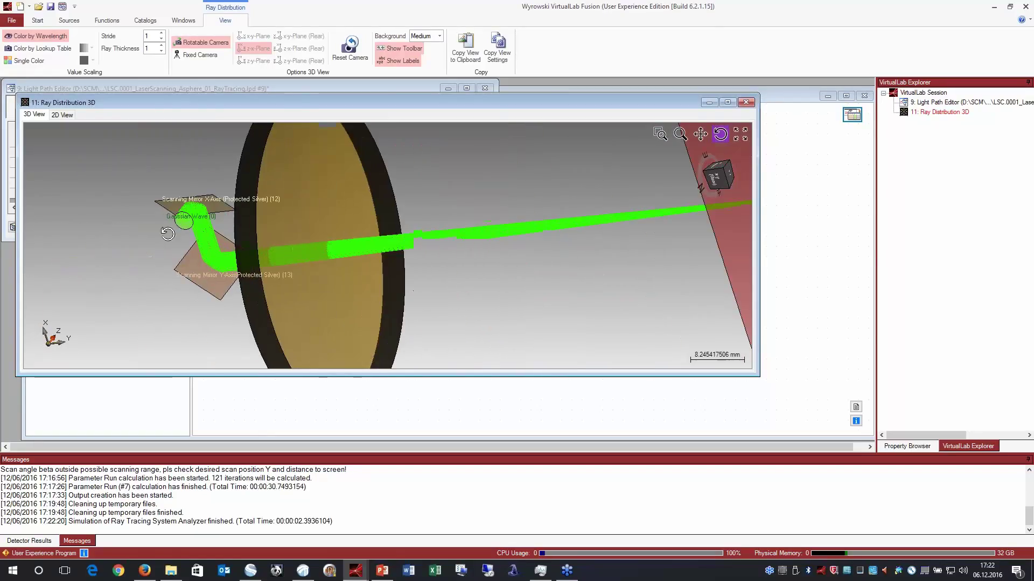
scroll(168, 234, up, 2)
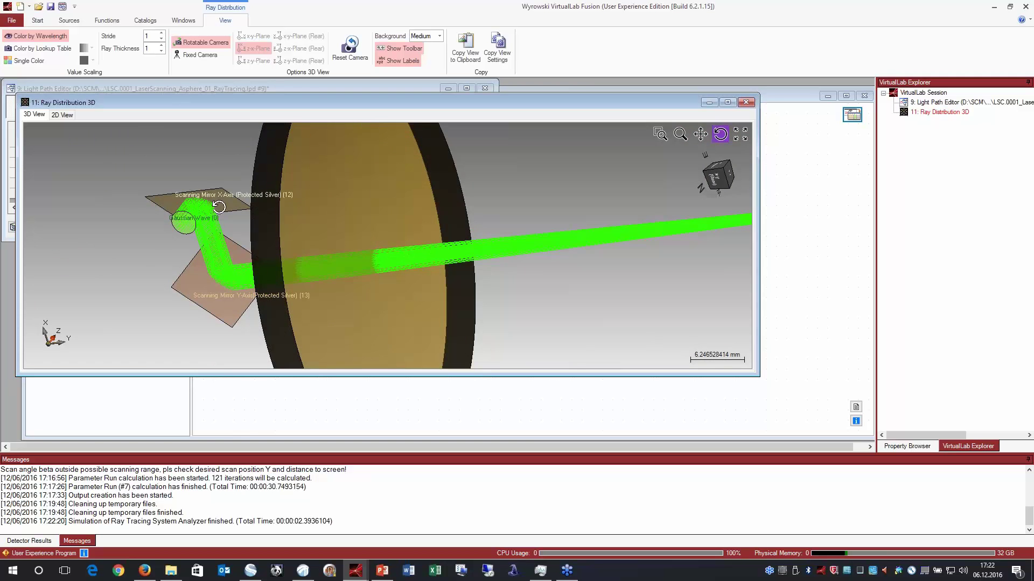
drag(219, 207, 325, 199)
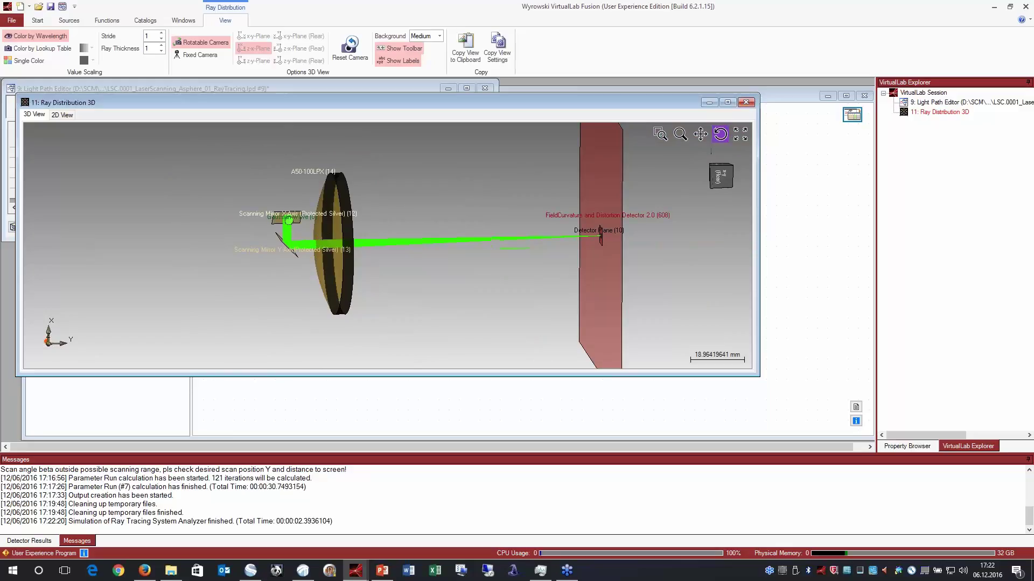
key(alt+Tab)
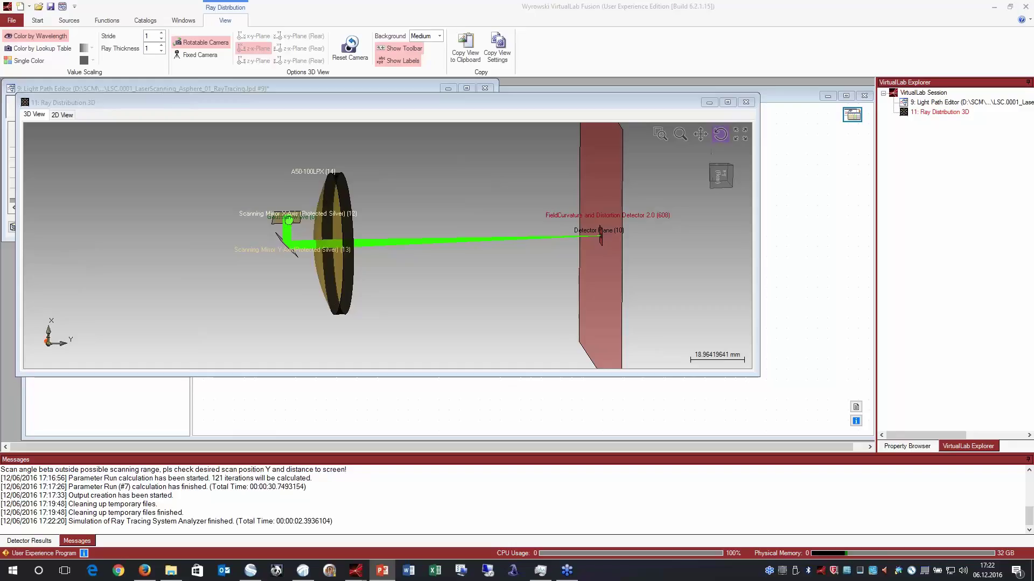
click(746, 103)
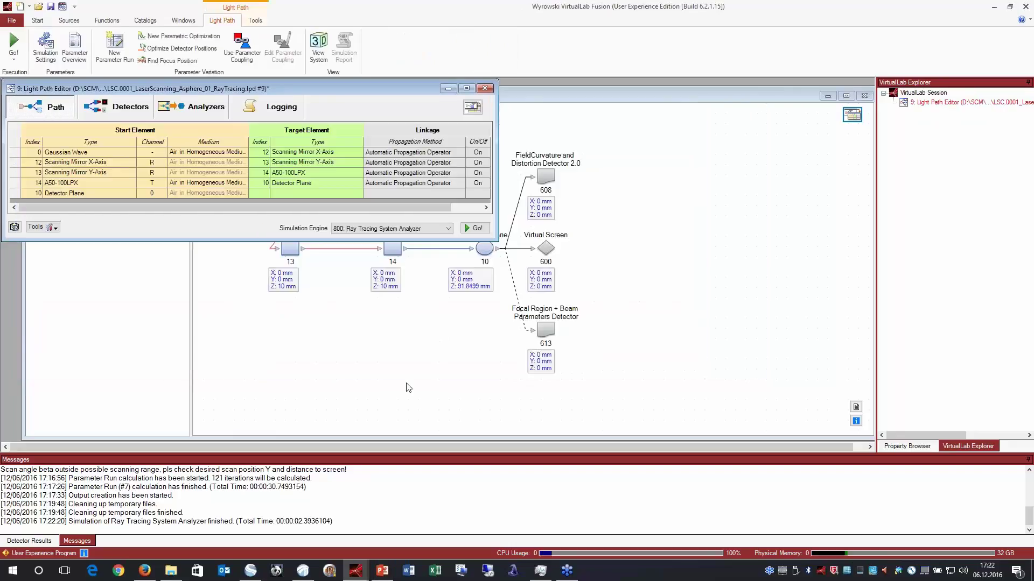
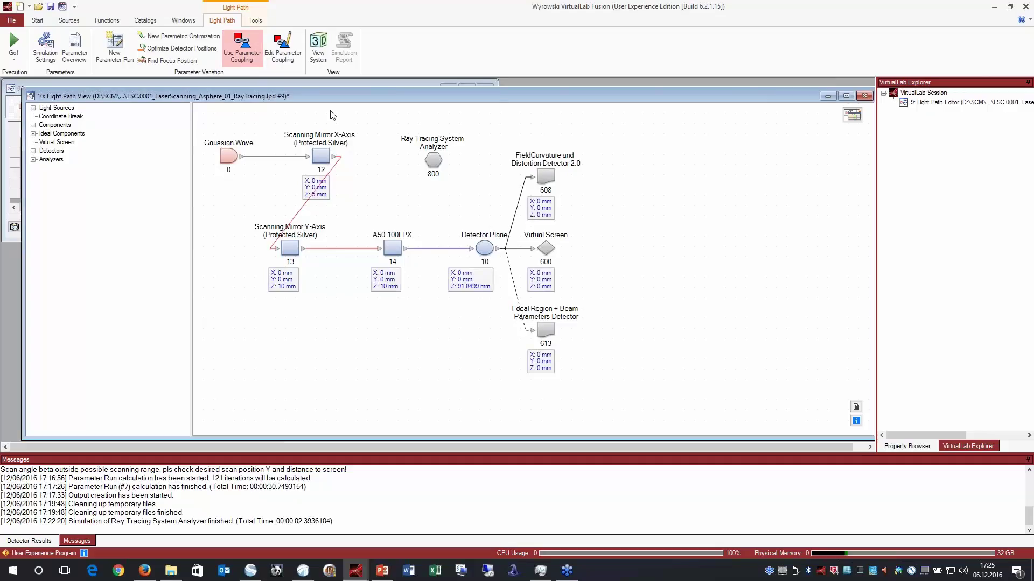
Review the parameter coupling settings of the light path through to the snippet specification with its Theta parameter, and finish the wizard
click(289, 56)
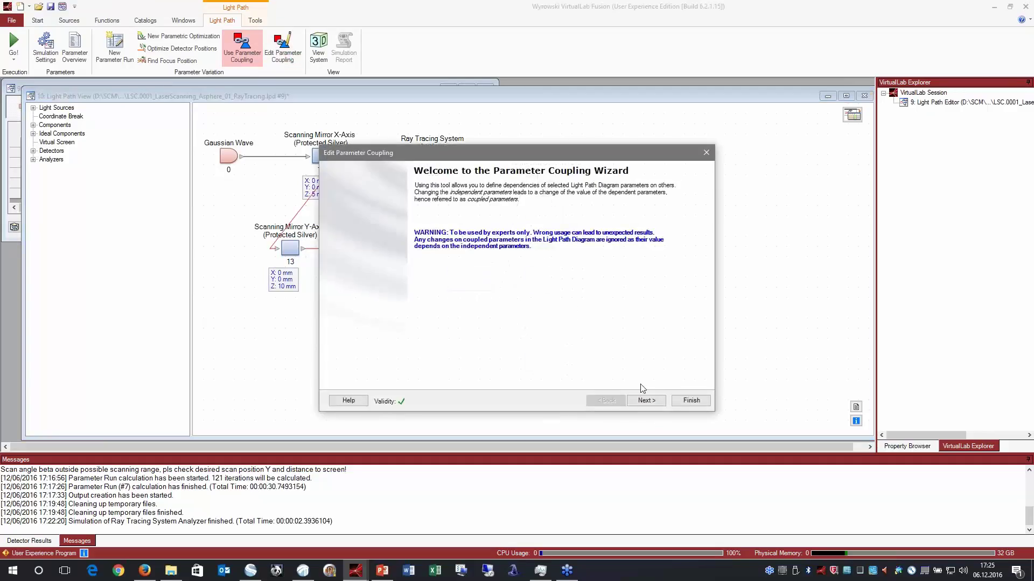
click(651, 403)
click(651, 404)
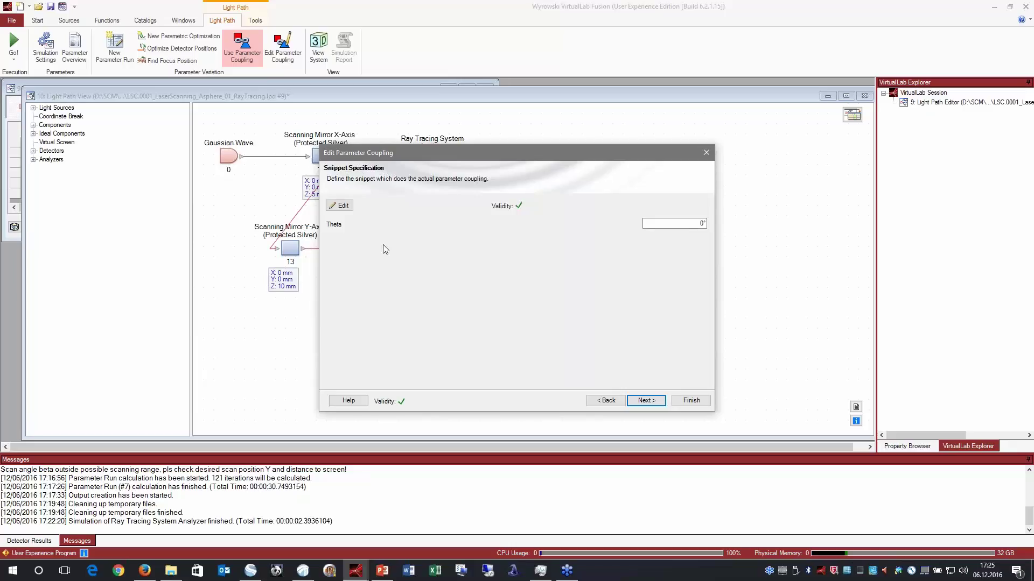
click(692, 401)
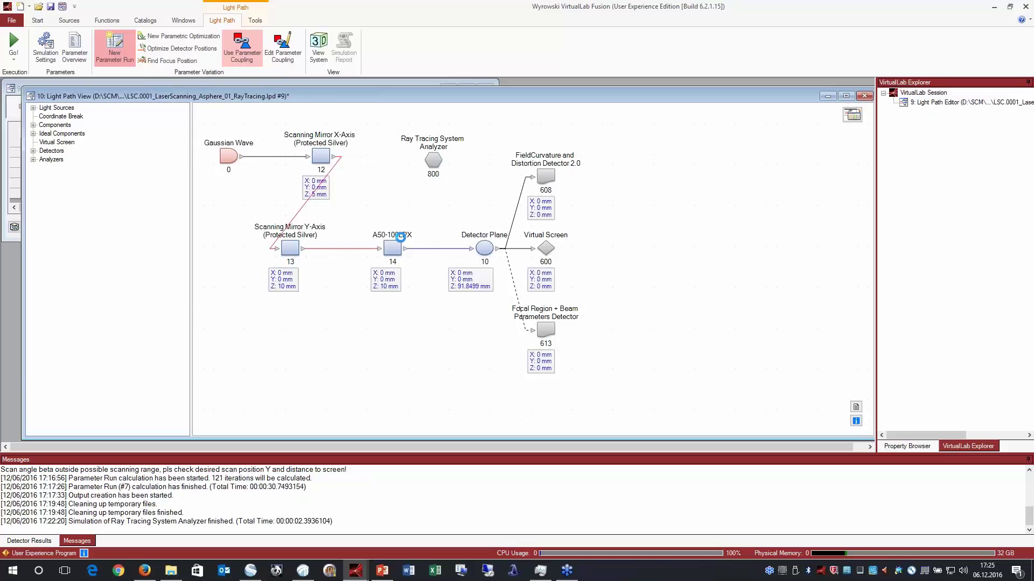
Set up a new parameter run that varies Theta from 0° to 25° in 26 steps with a 1° step size
click(363, 405)
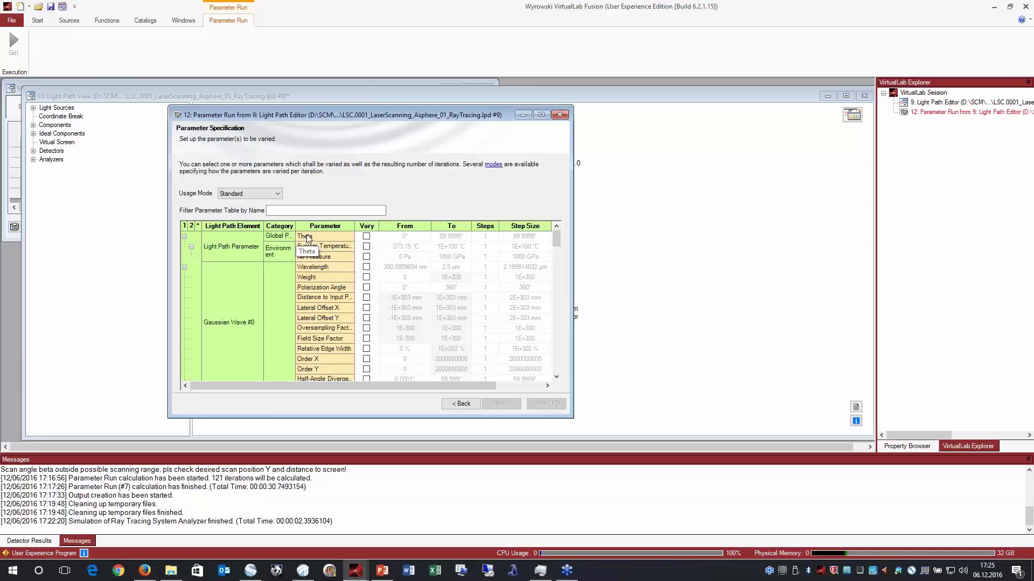
click(366, 235)
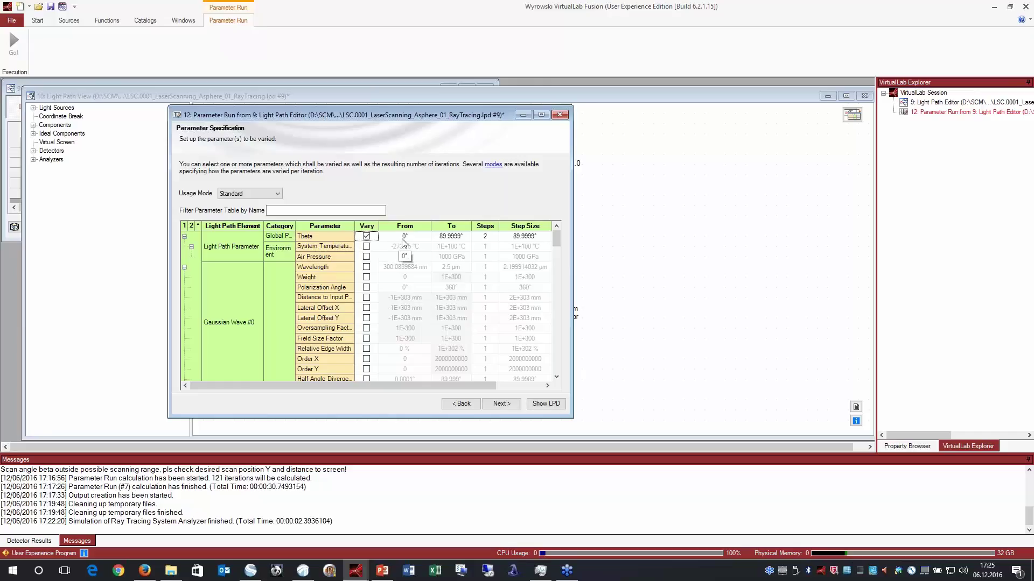
double_click(452, 236)
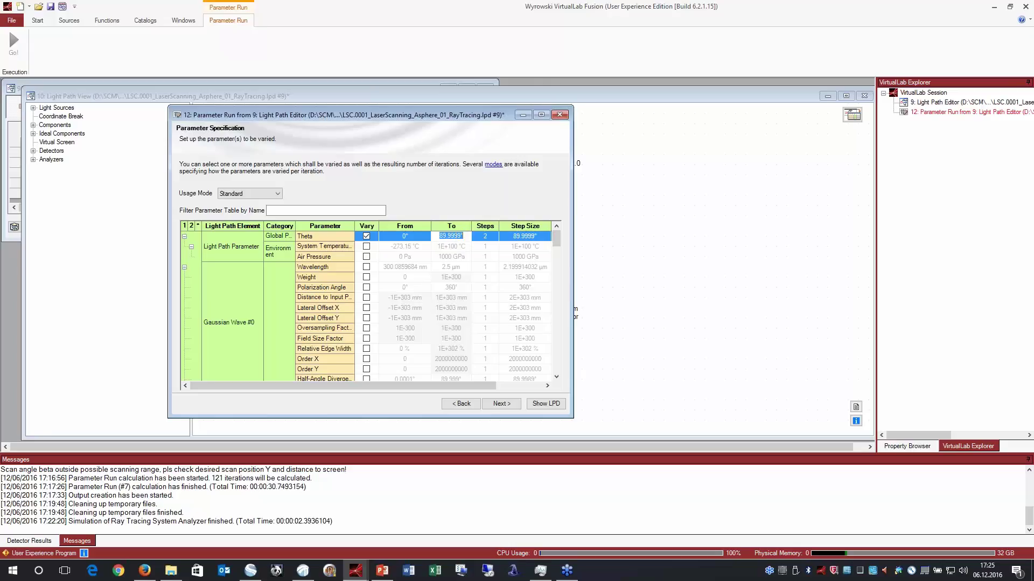
text(25)
click(488, 237)
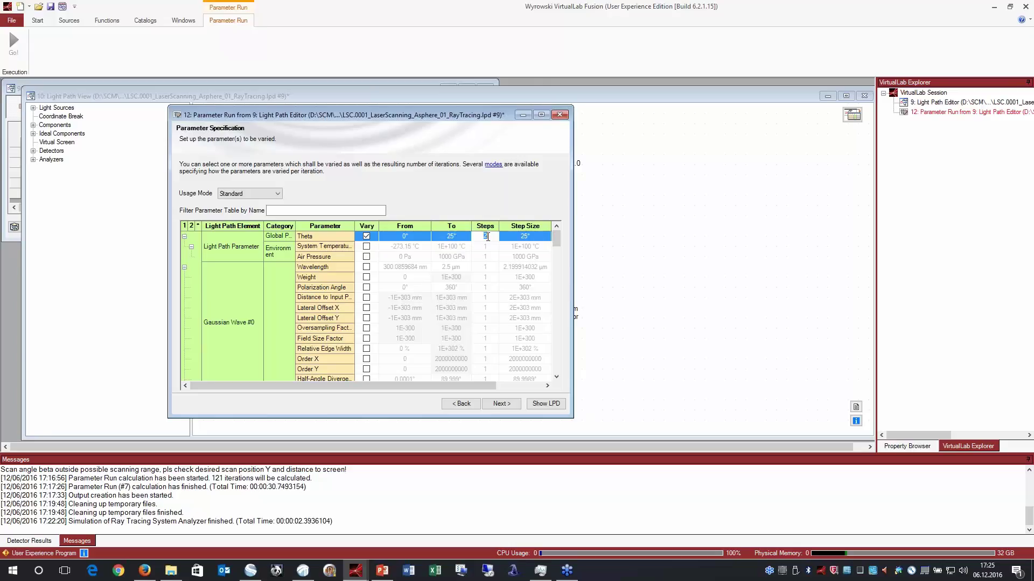
click(515, 246)
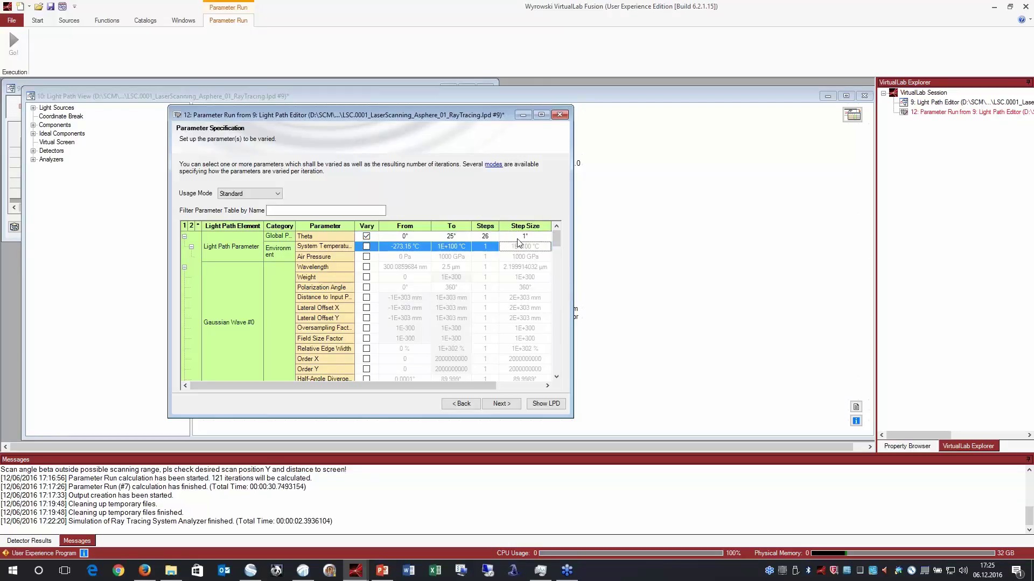
Enable Ray Tracing for the FieldCurvature and Distortion Detector 2.0, exclude the Virtual Screen, and execute the parameter run
click(505, 407)
click(505, 408)
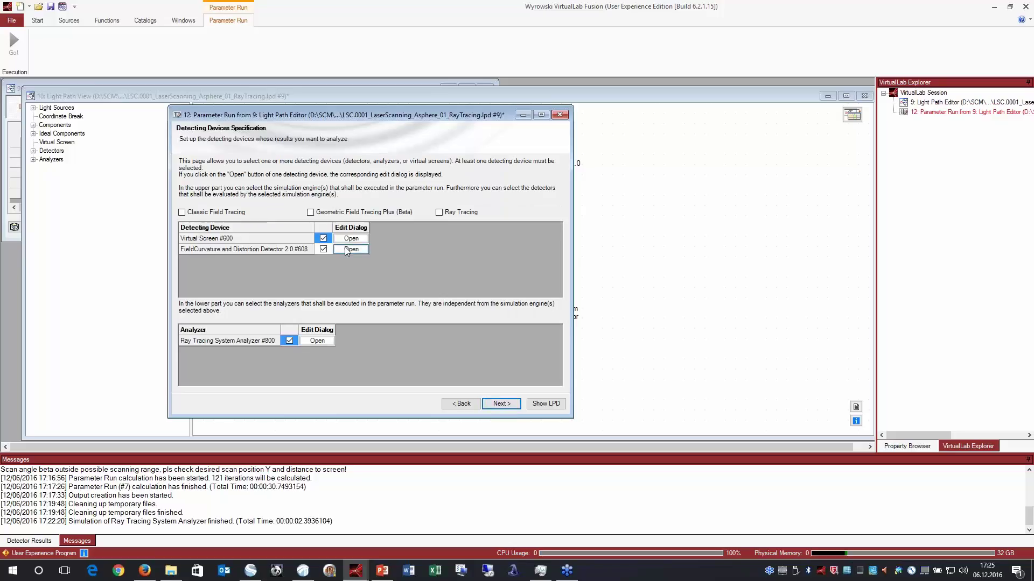
click(445, 213)
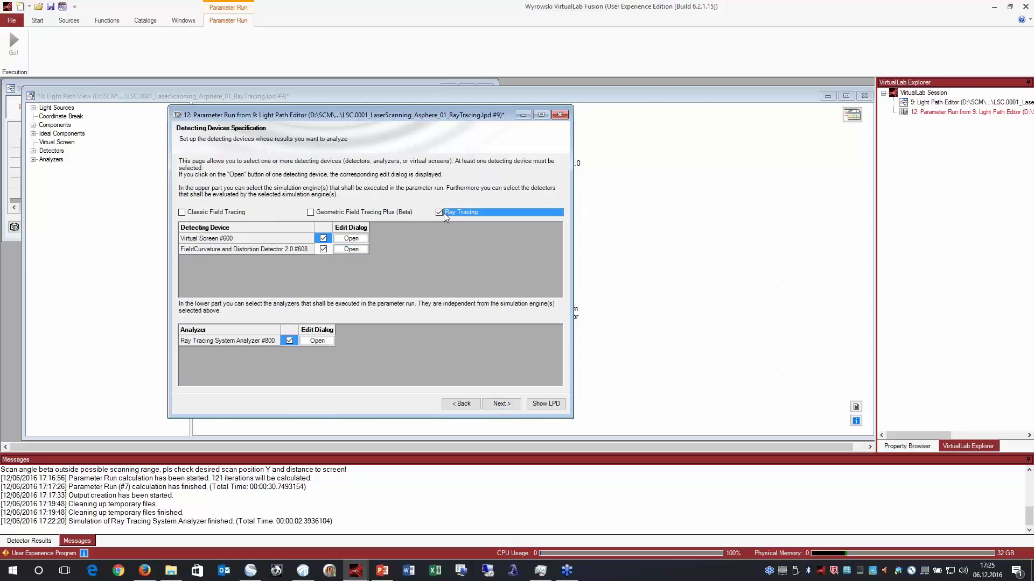
click(323, 238)
click(500, 404)
click(196, 166)
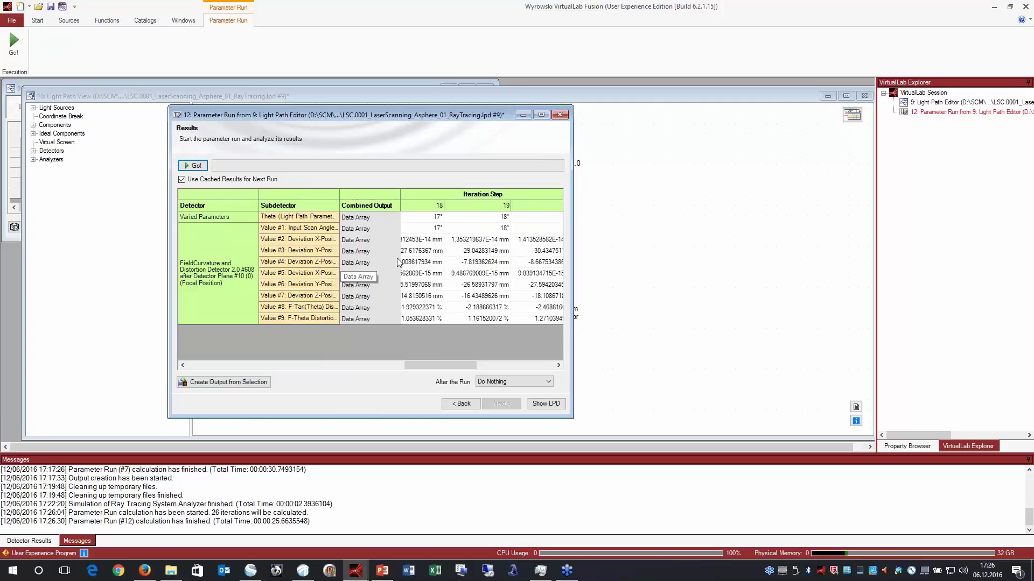
Plot the Value #4 and Value #7 focus Z-position deviations over Theta as diagrams and arrange them side by side
double_click(292, 264)
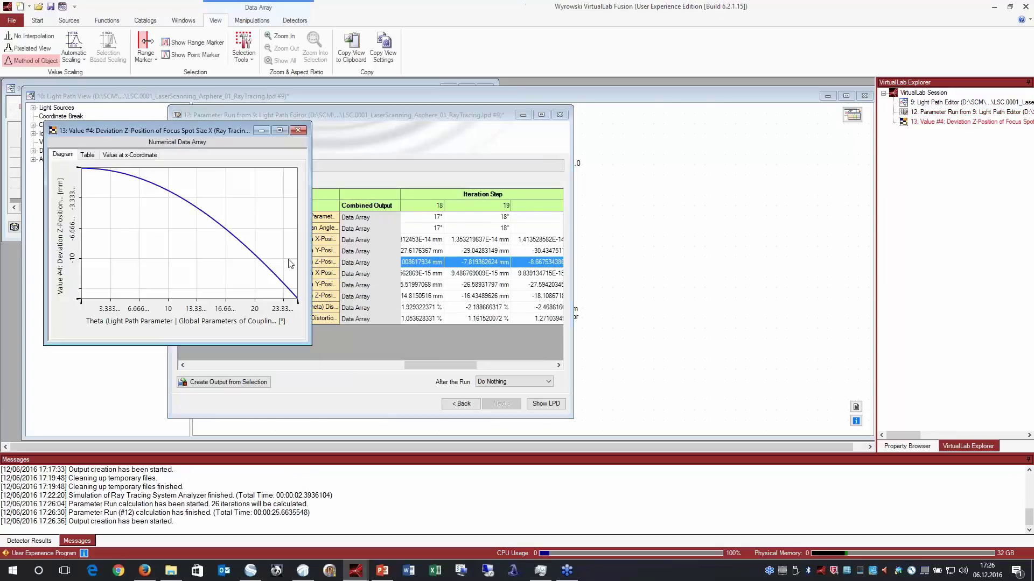
drag(182, 132, 726, 122)
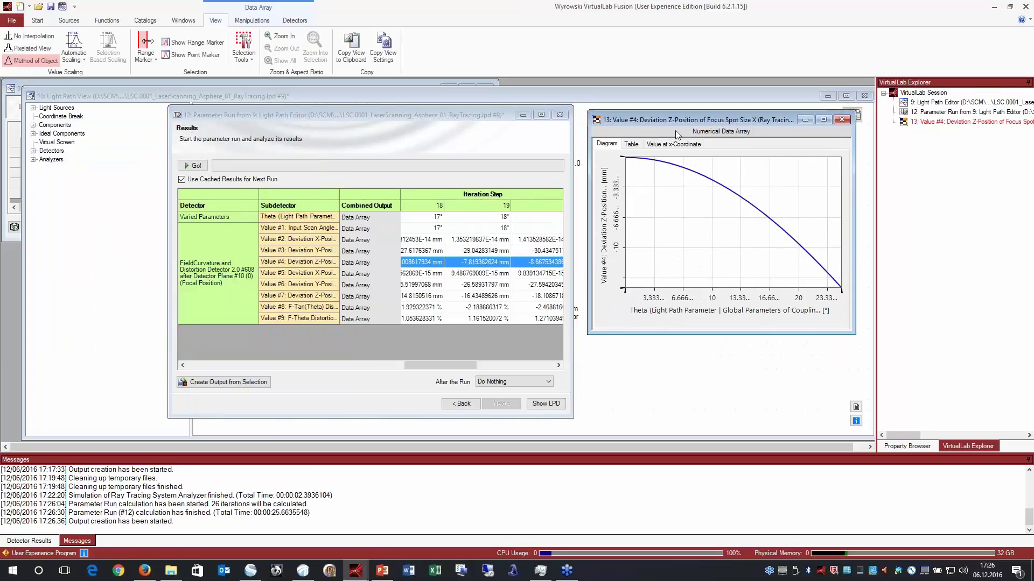
double_click(299, 298)
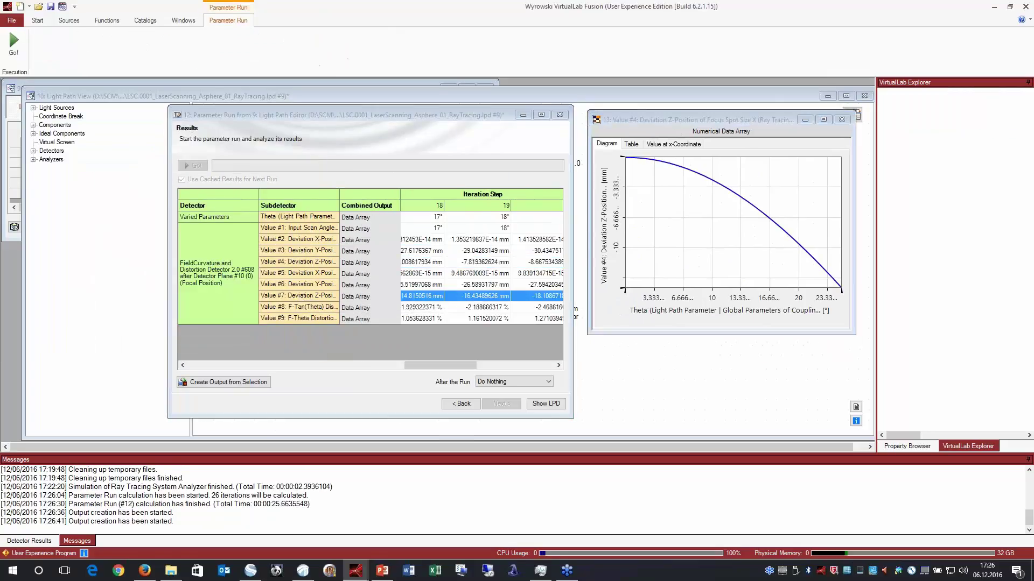
drag(212, 133, 466, 120)
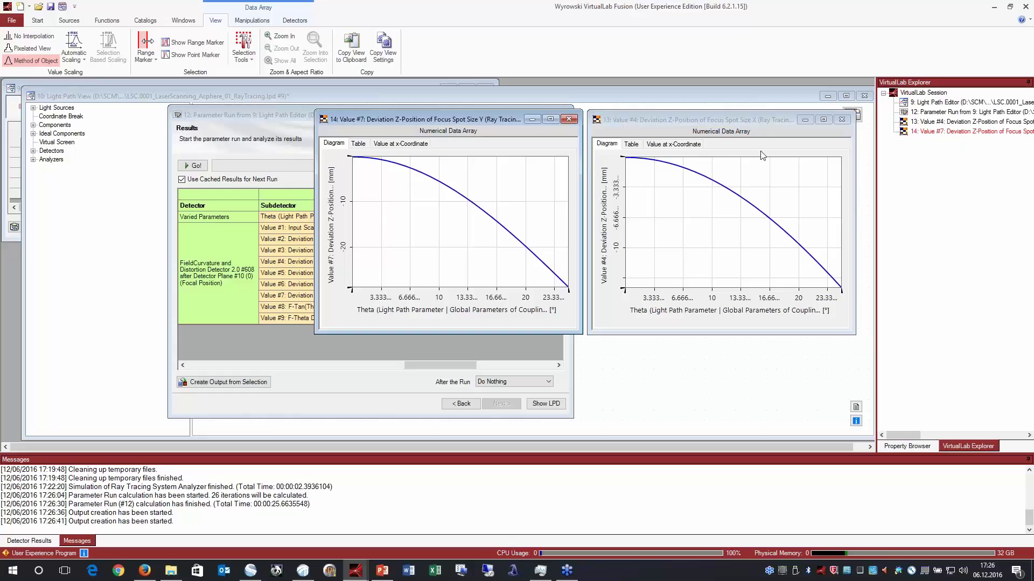
click(707, 123)
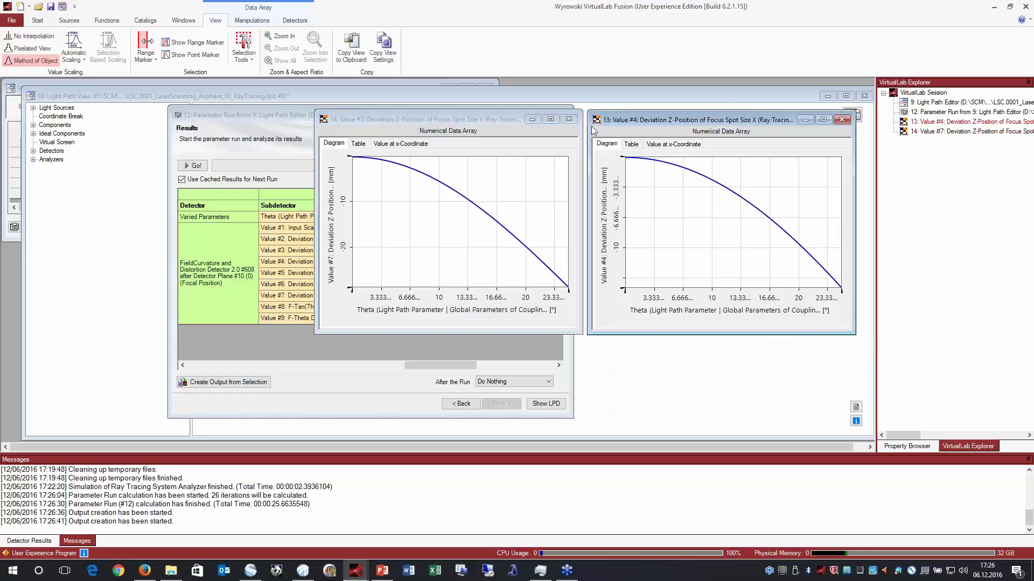
click(450, 121)
Append the Value #7 Z-position deviation subset to the Value #4 data array
click(645, 121)
click(257, 24)
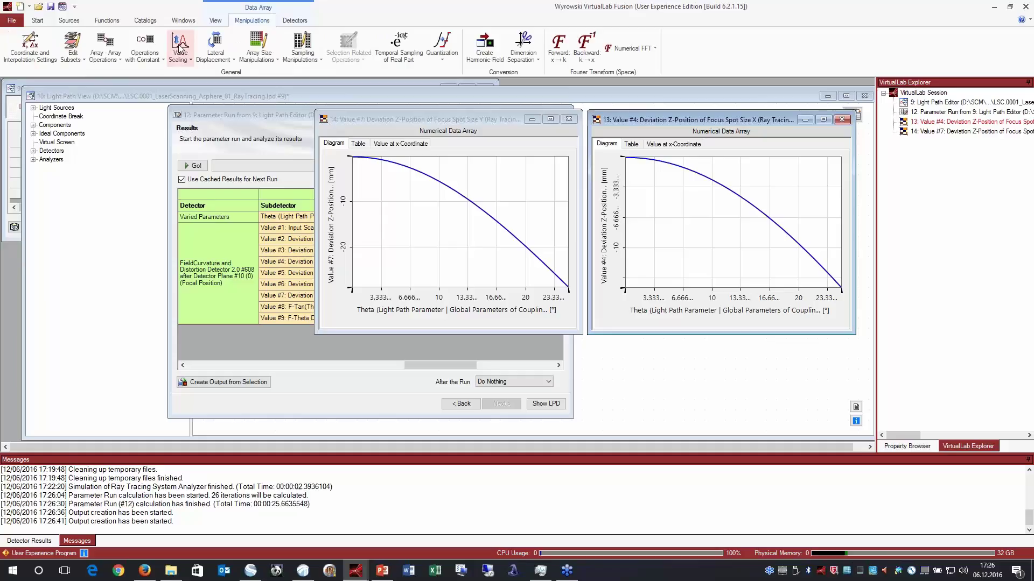
click(73, 58)
click(88, 88)
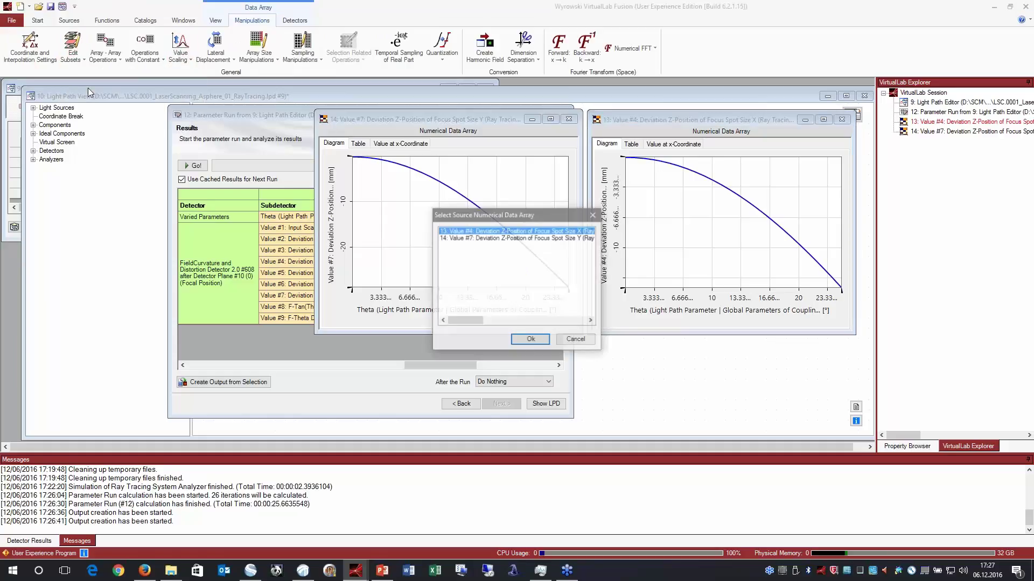
click(480, 239)
click(531, 340)
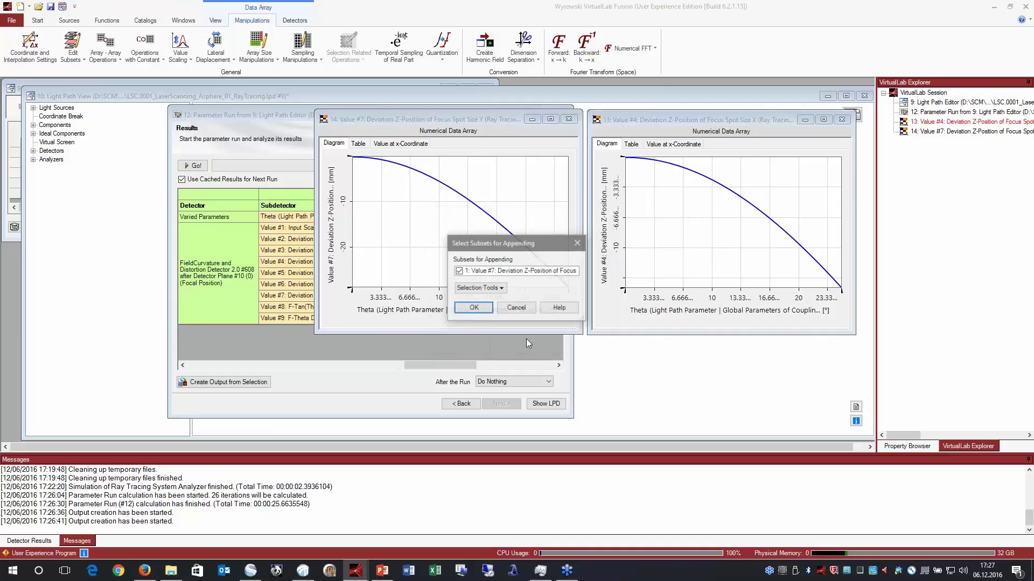
click(474, 308)
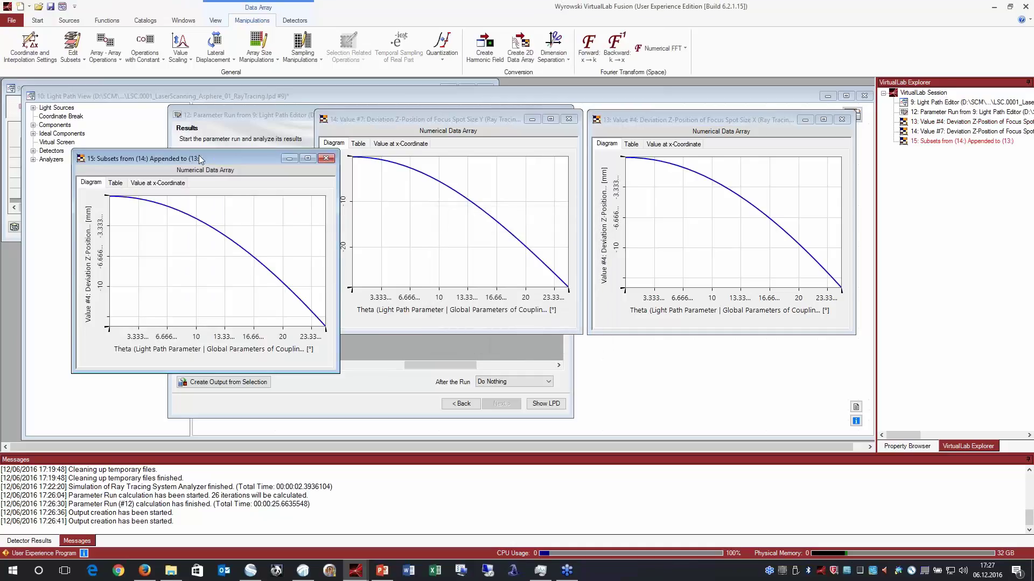
Show both Z-position deviation curves together in multigraph mode and align the legend to Bottom Left
drag(199, 159, 357, 162)
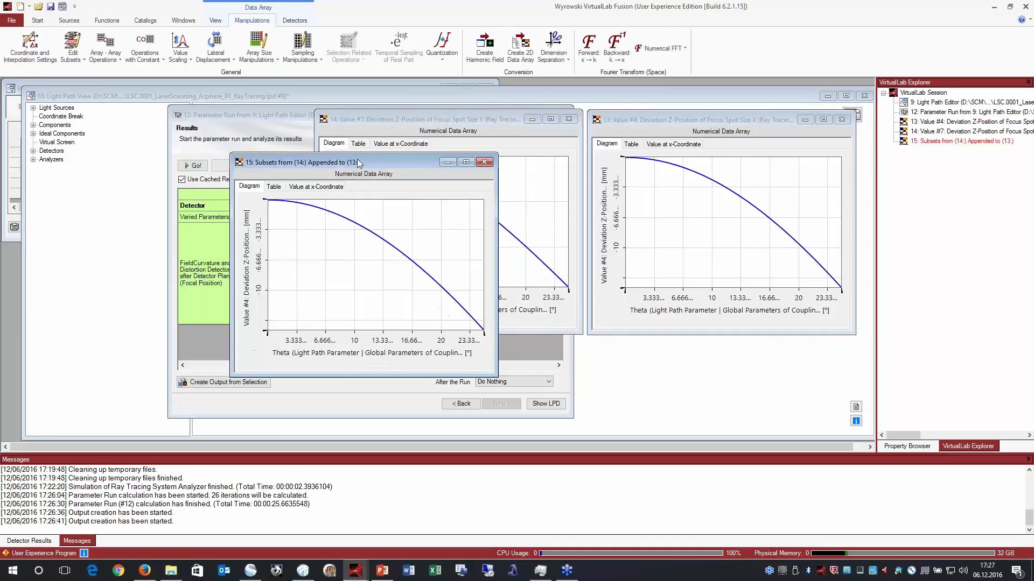
click(215, 22)
click(17, 54)
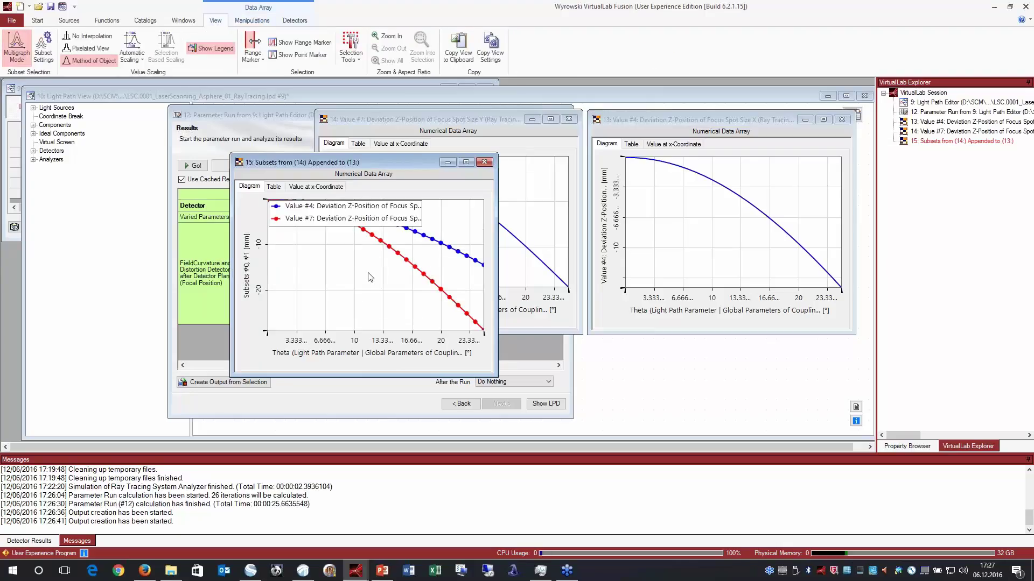
click(905, 448)
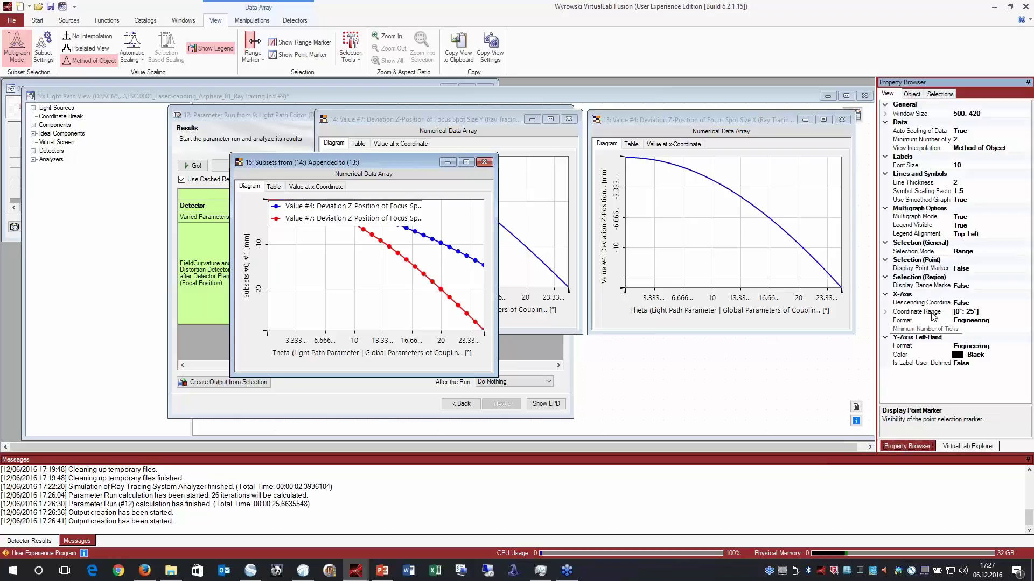
click(969, 236)
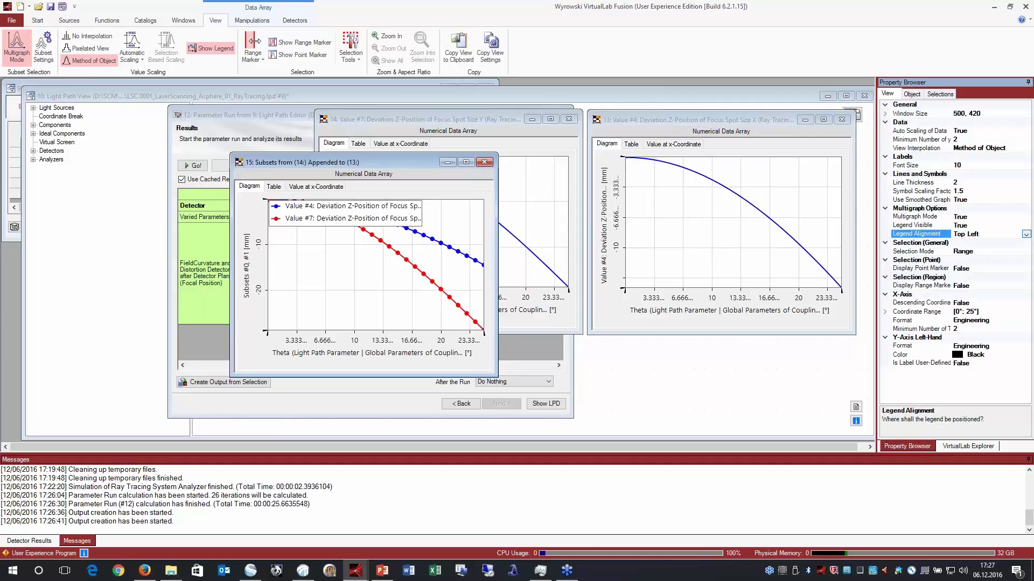
click(1025, 234)
click(964, 279)
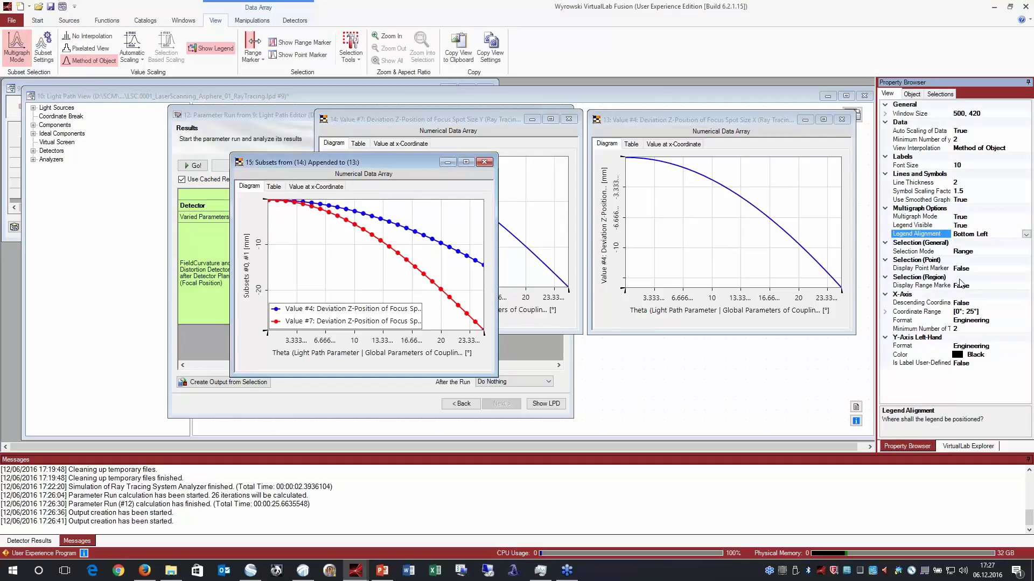
click(420, 305)
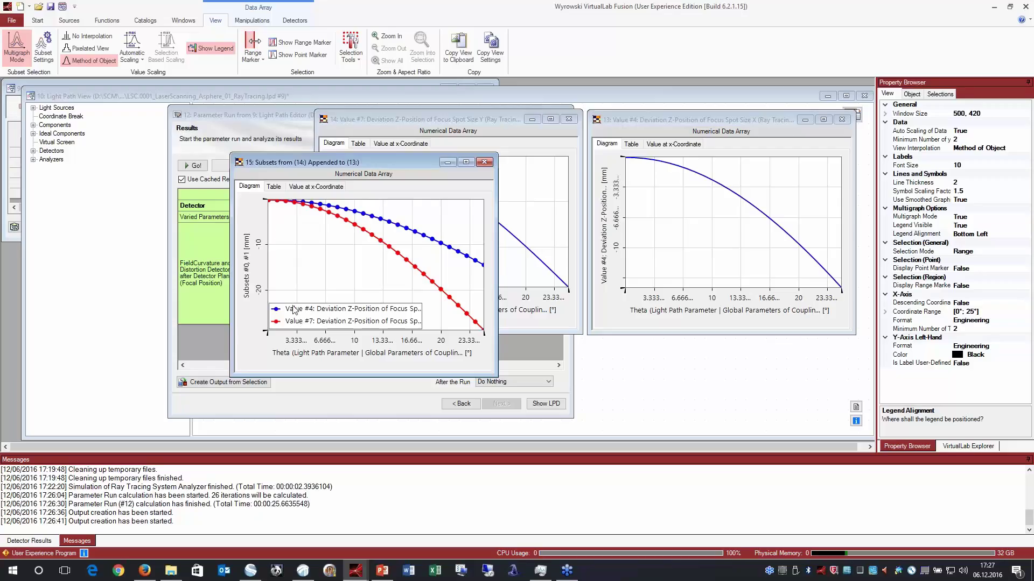
Create diagrams of the Value #8 F-Tan(Theta) and Value #9 F-Theta distortions from the run results and arrange them side by side
drag(385, 164, 680, 155)
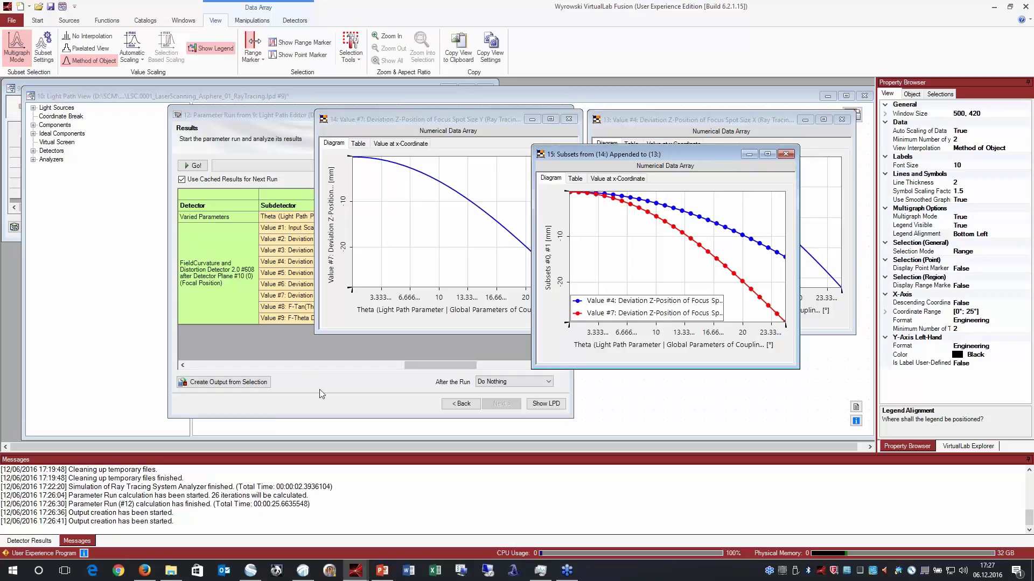
click(321, 351)
drag(410, 307, 559, 307)
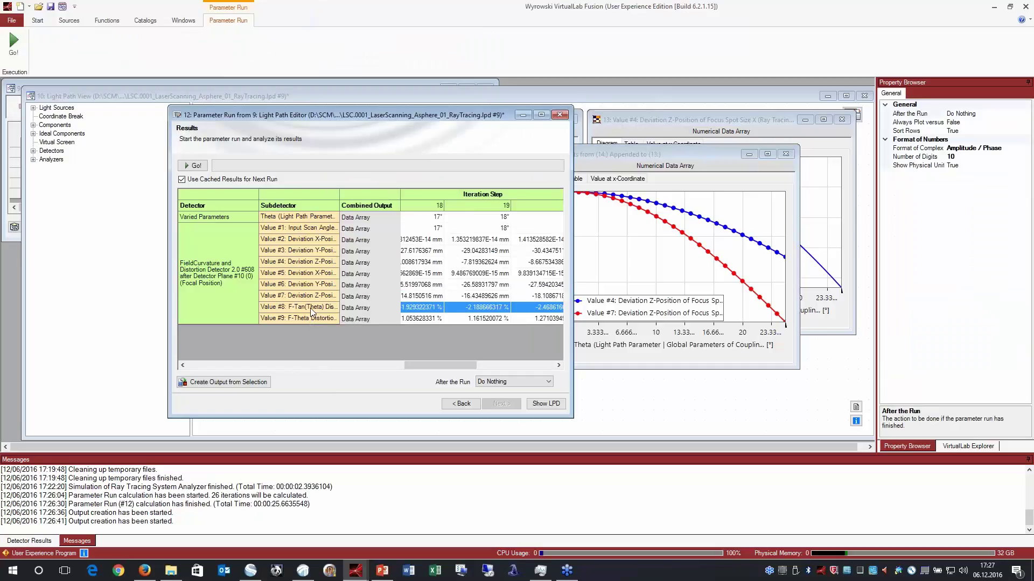
click(224, 381)
drag(255, 175, 719, 147)
drag(409, 319, 560, 318)
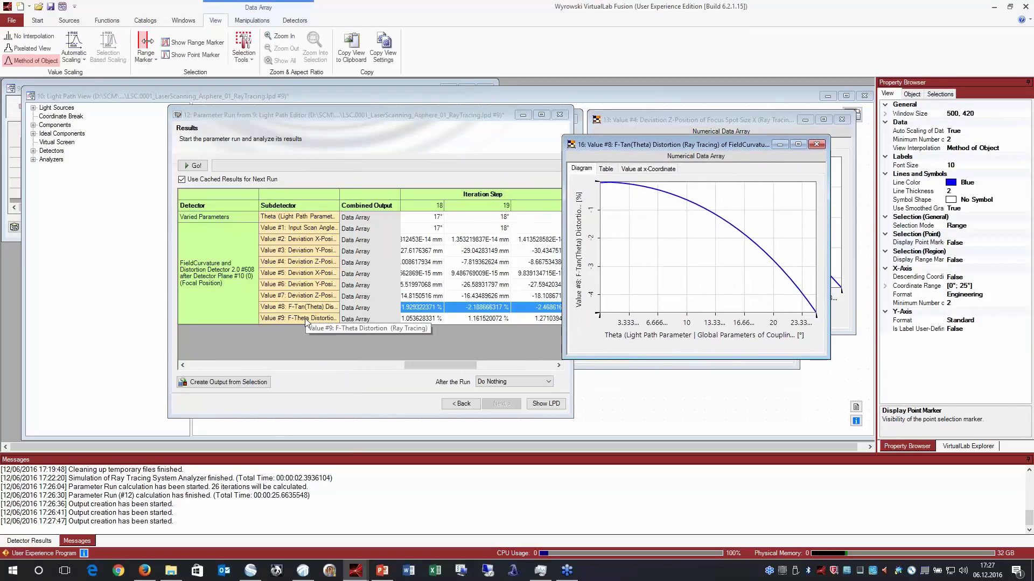
click(224, 381)
drag(202, 188, 384, 148)
Append the Value #9 F-Theta distortion subset to the Value #8 F-Tan(Theta) distortion data array
click(596, 147)
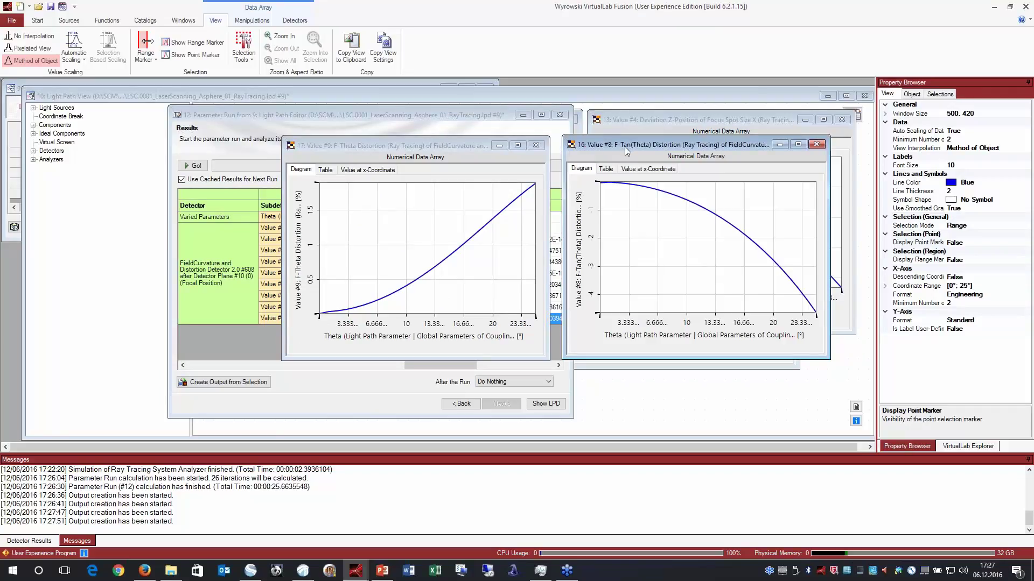
drag(622, 147, 615, 153)
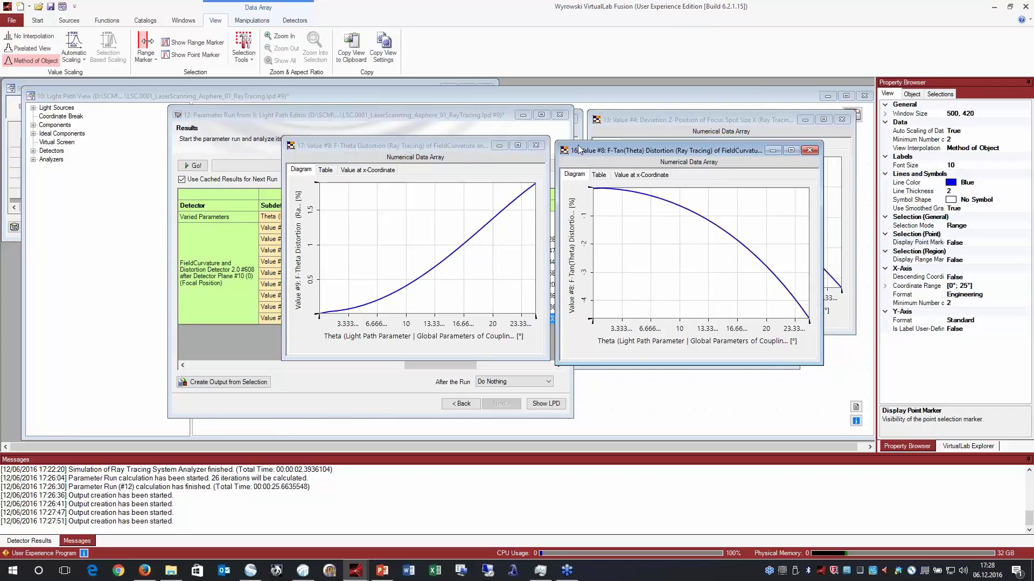
click(252, 20)
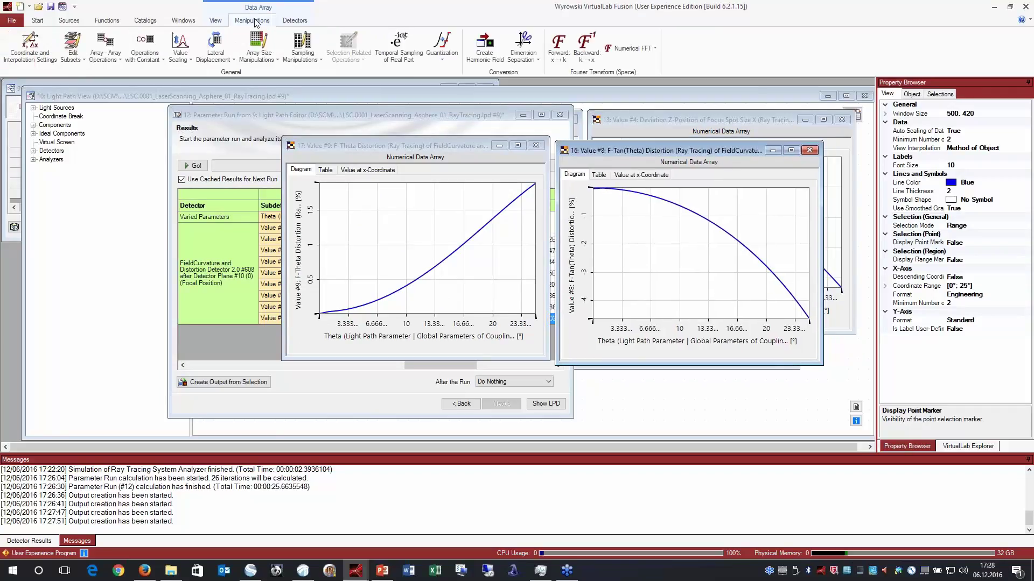
click(74, 51)
click(82, 89)
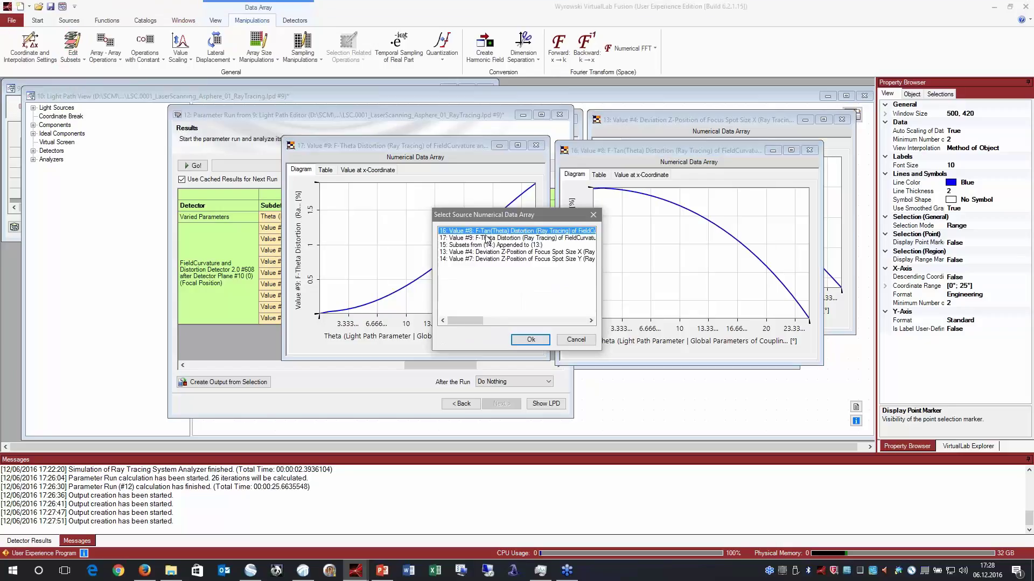
click(486, 239)
click(530, 339)
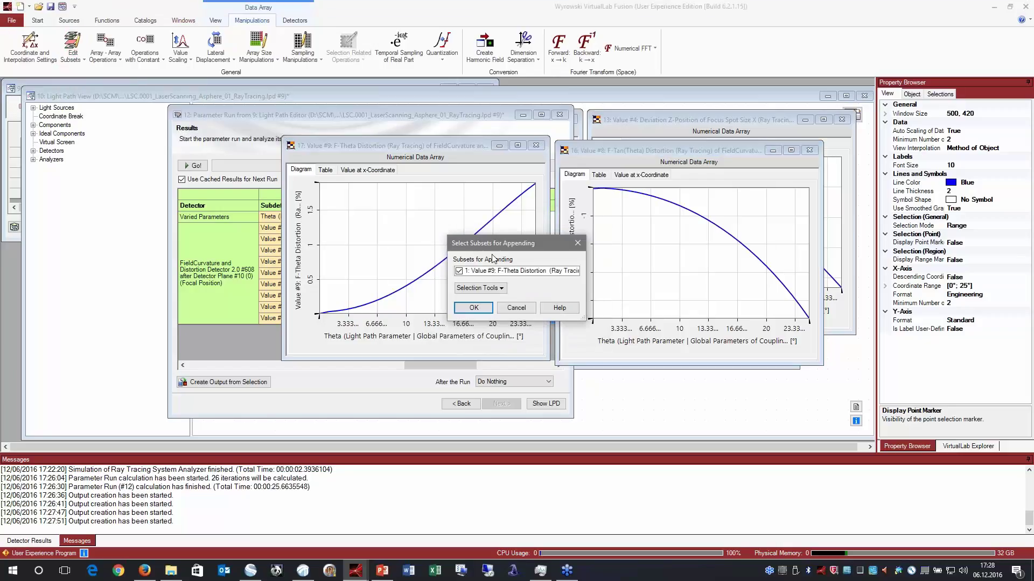
click(474, 308)
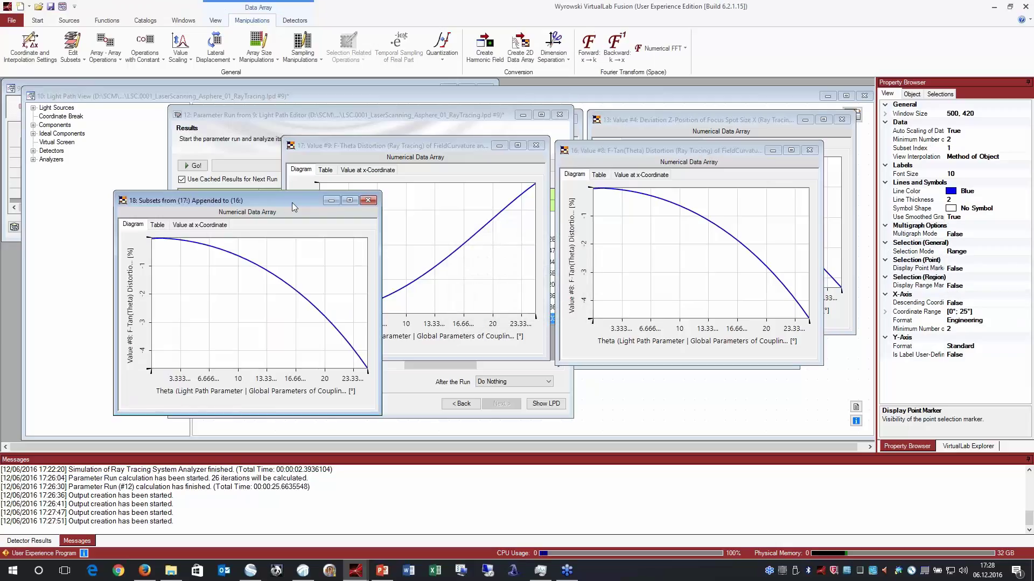
Show the F-Tan(Theta) and F-Theta distortion curves of the combined data array together in multigraph mode
drag(292, 202, 537, 185)
click(215, 20)
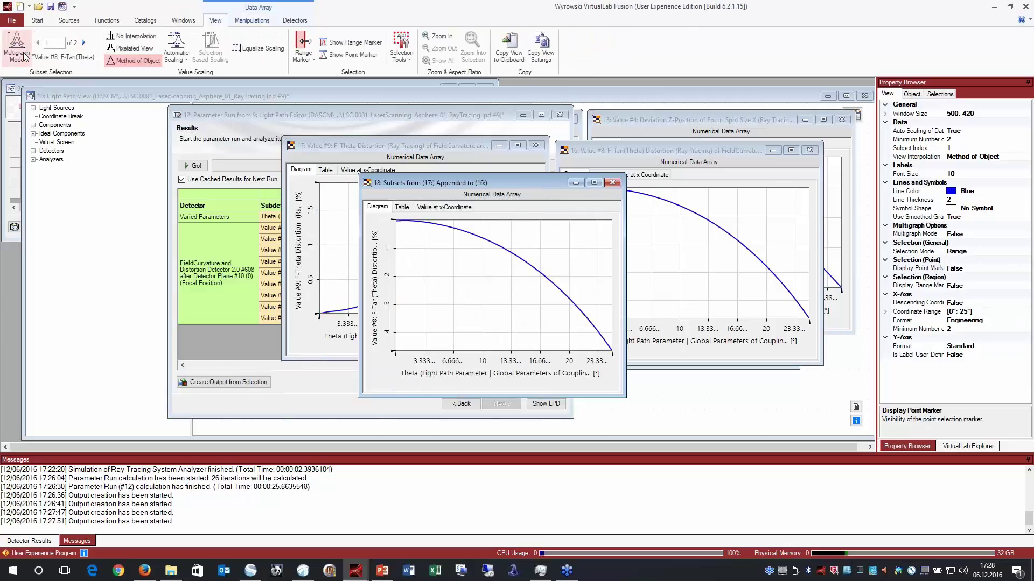
click(24, 56)
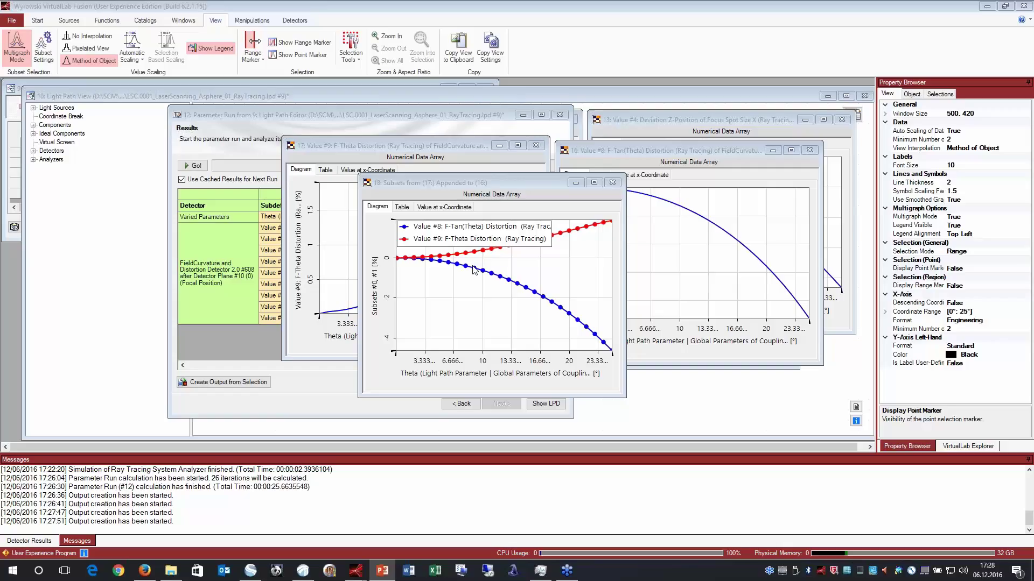
Arrange the combined distortion and Z-position deviation diagrams, closing the single Value #8 and Value #9 diagrams and the parameter run
drag(488, 185, 707, 215)
click(810, 151)
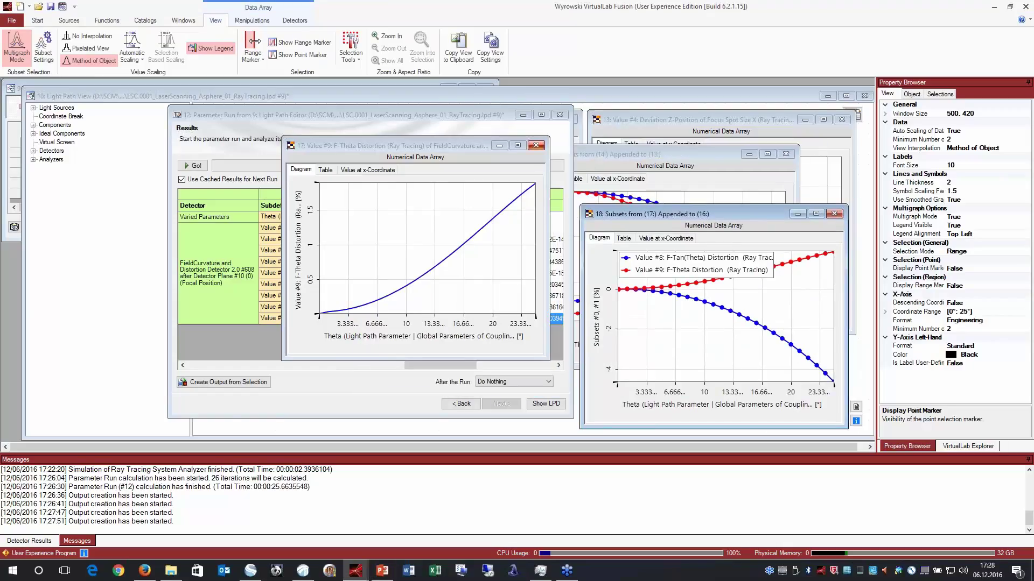
click(536, 145)
drag(655, 156, 706, 100)
click(523, 115)
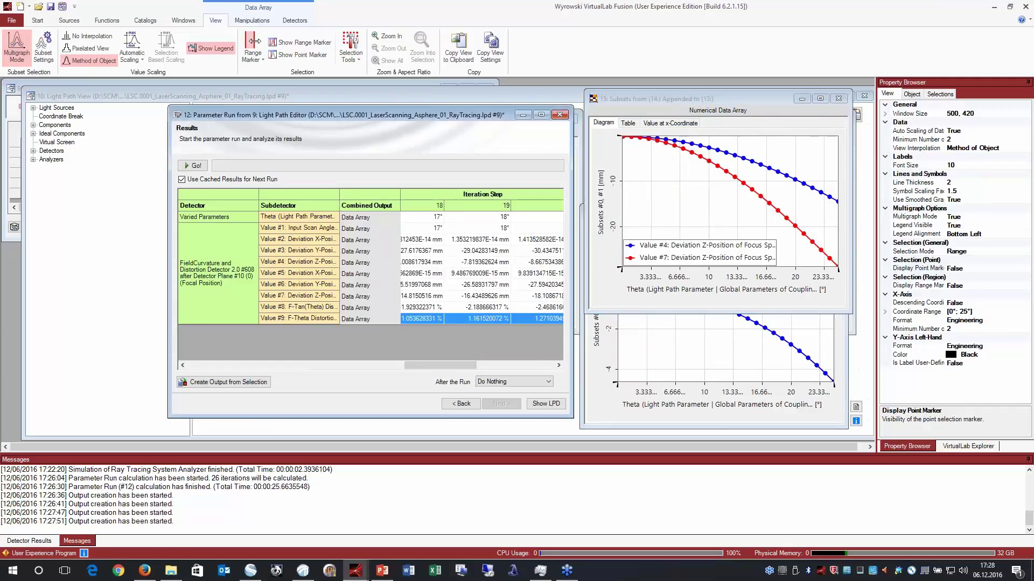
click(560, 115)
click(553, 331)
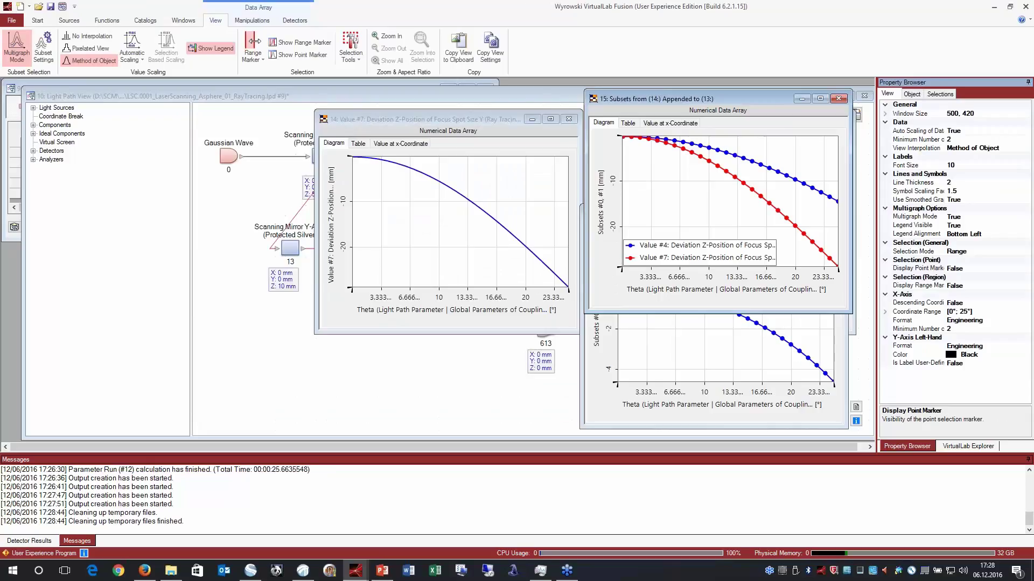
Simulate the on-axis light path with Geometric Field Tracing Plus (Beta) and arrange the focus-plane and conversion-plane fields side by side
click(428, 392)
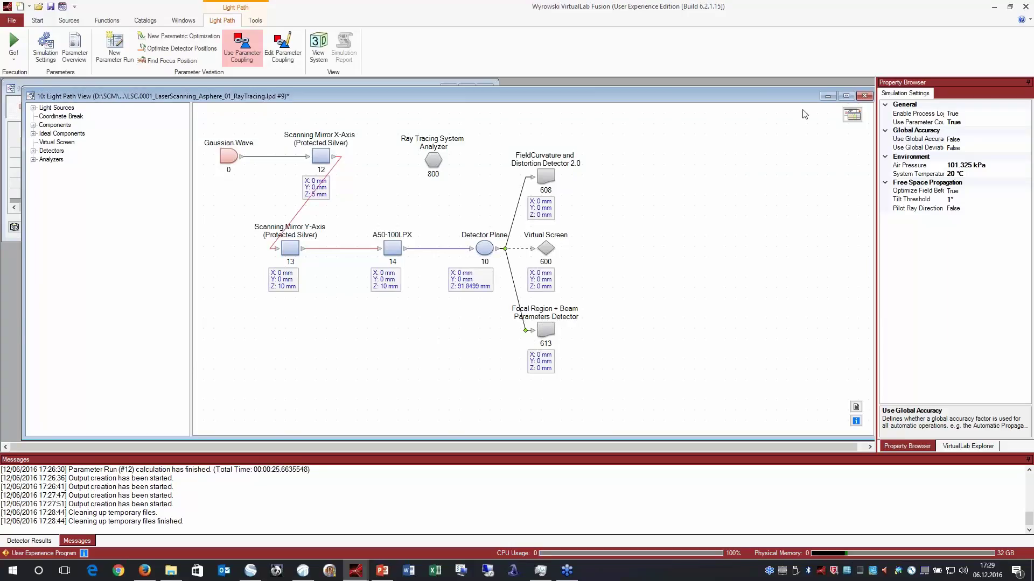
click(852, 118)
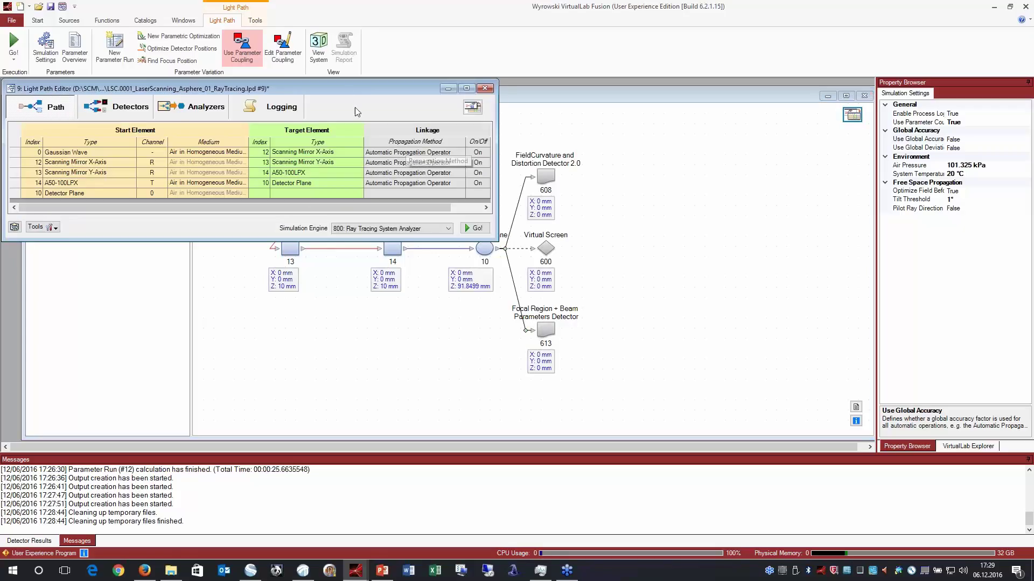
click(383, 229)
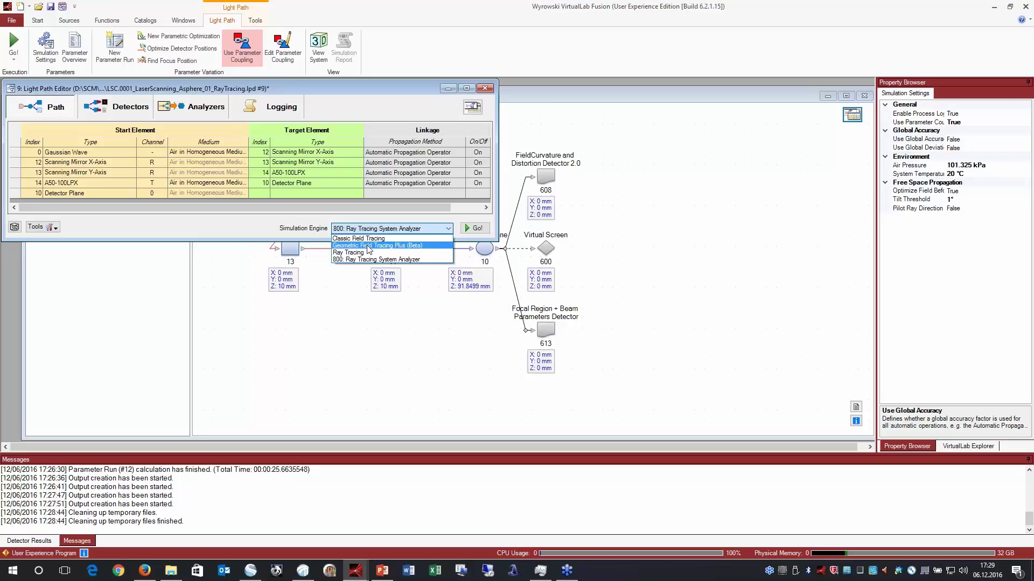
click(368, 246)
click(479, 229)
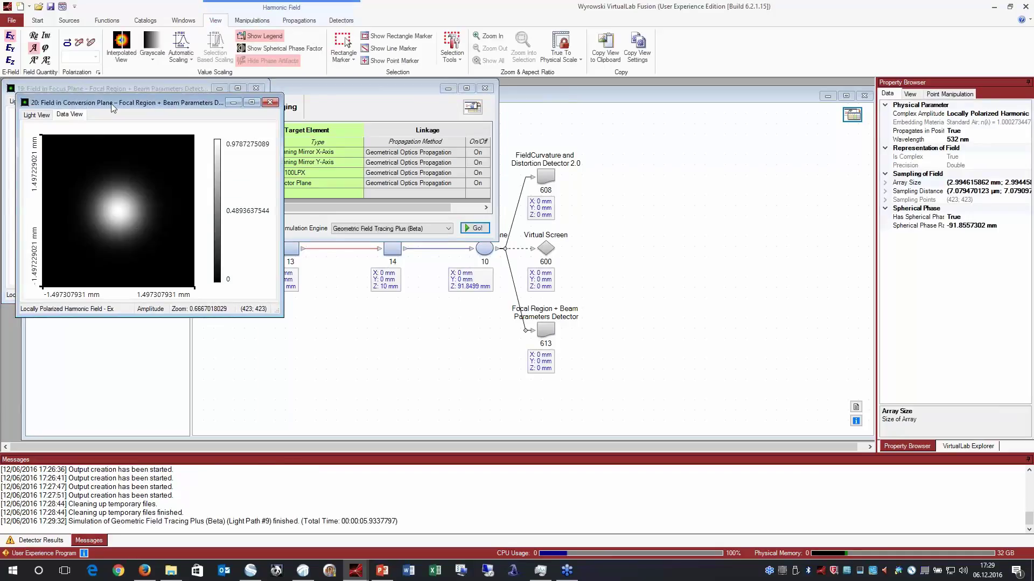
drag(295, 112, 491, 107)
drag(89, 90, 169, 108)
mouse_move(416, 109)
mouse_down()
mouse_move(454, 111)
mouse_move(436, 111)
mouse_up()
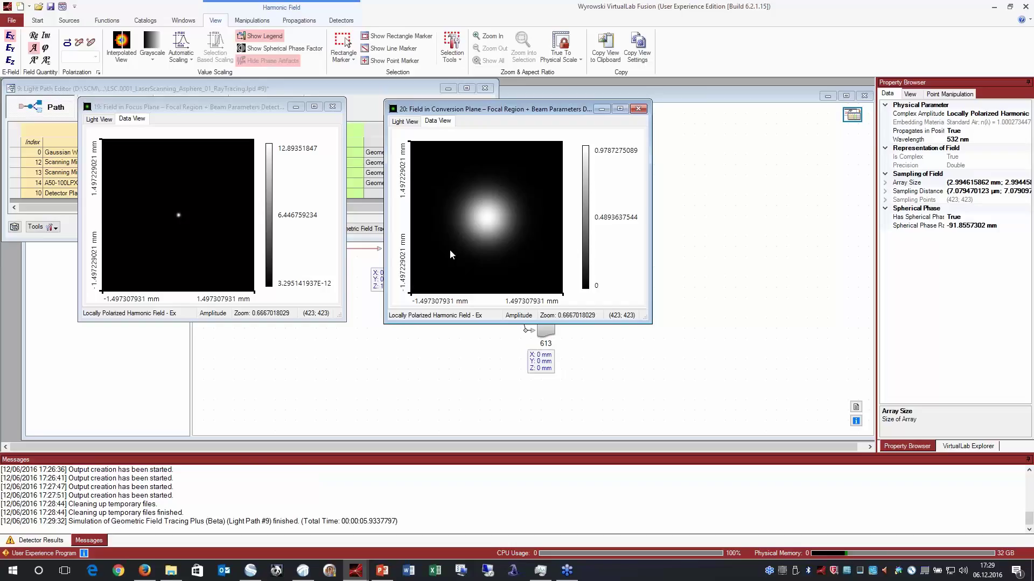
Enlarge the spot in the on-axis focus-plane field and display it interpolated with the Reverse Rainbow color table
click(163, 200)
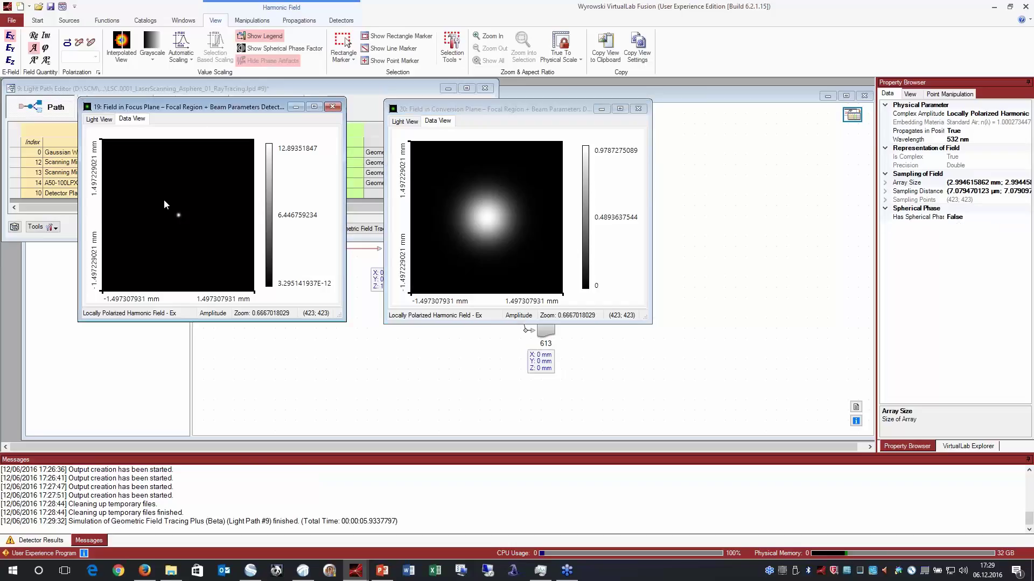
scroll(183, 214, up, 3)
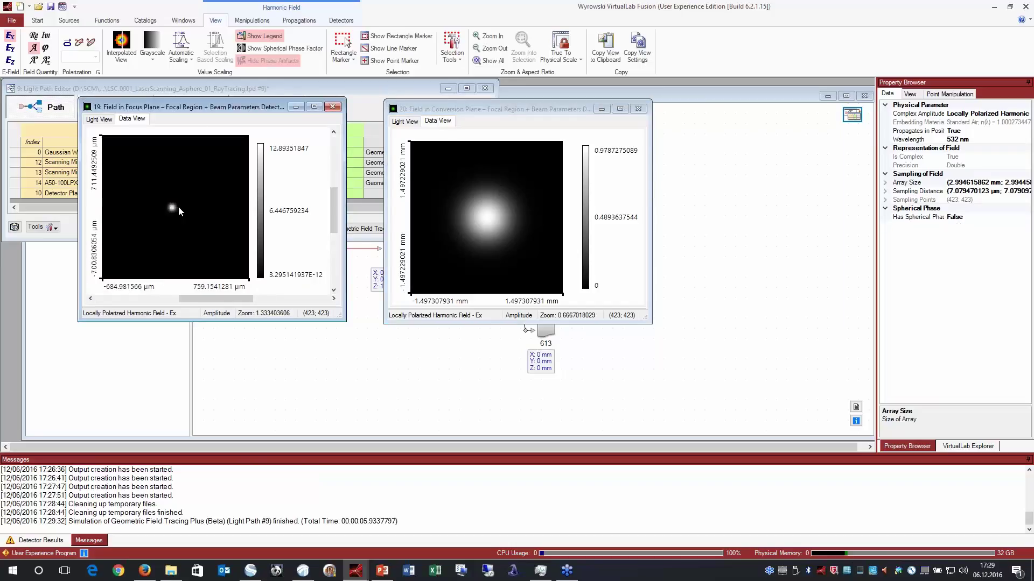
scroll(165, 187, up, 4)
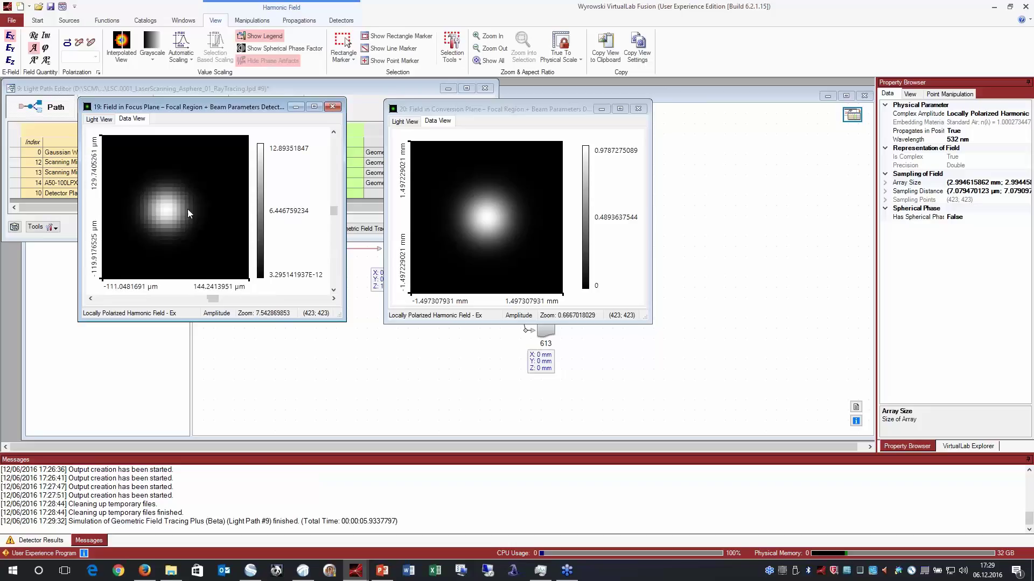
click(123, 61)
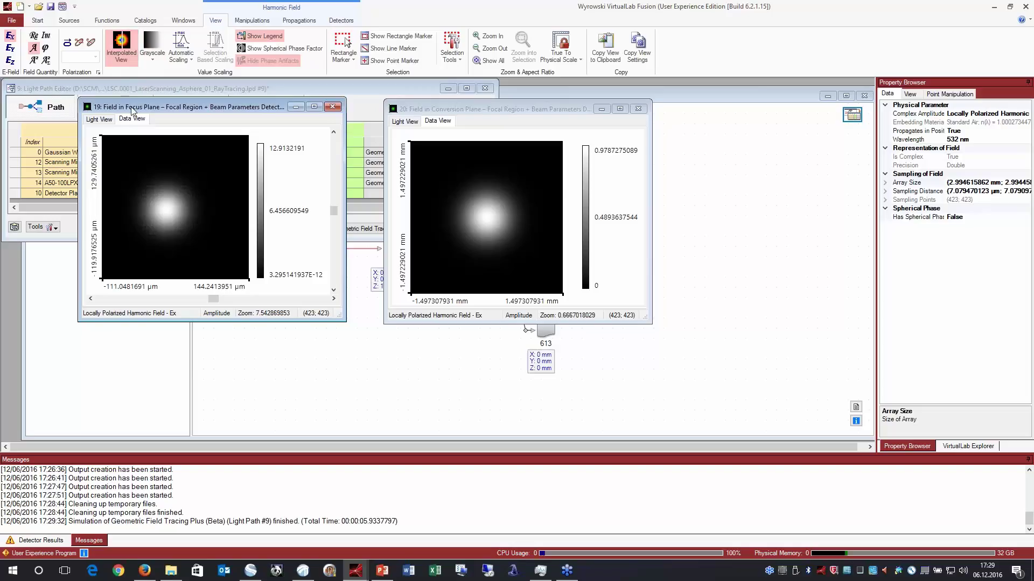
click(152, 58)
click(169, 101)
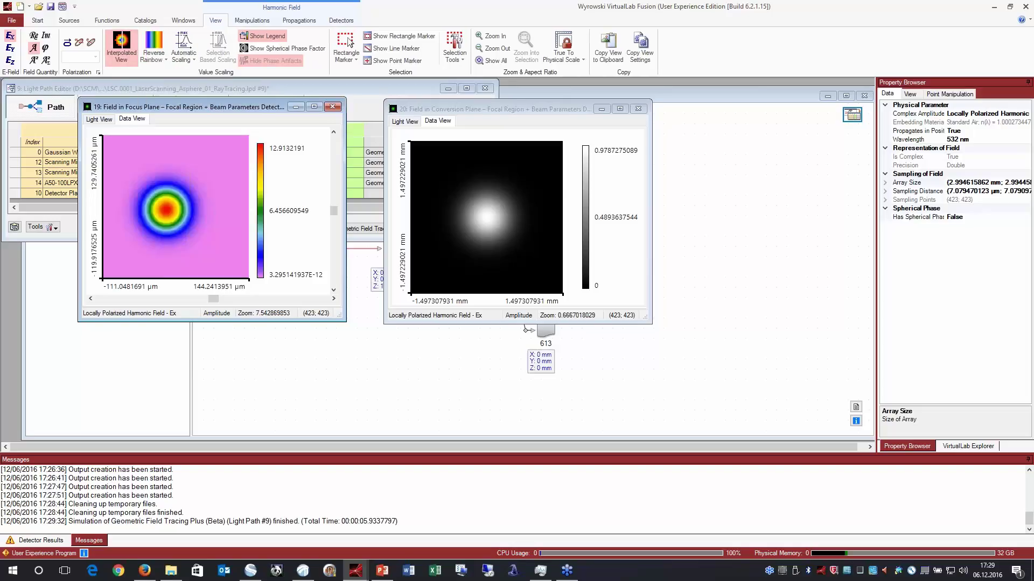
Compare the squared amplitude, amplitude and phase of the Ex component in the on-axis focus-plane field
click(34, 60)
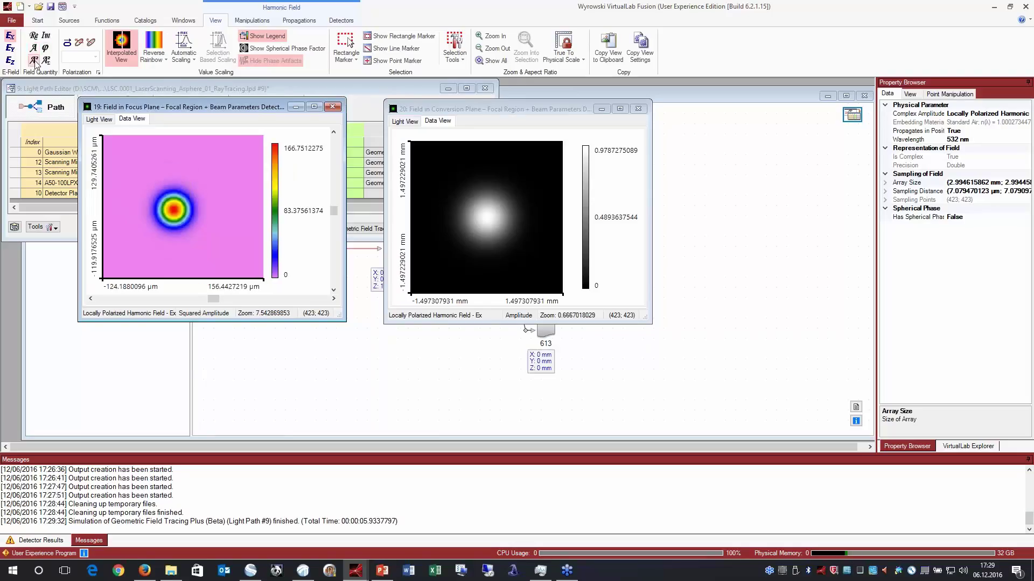
click(34, 48)
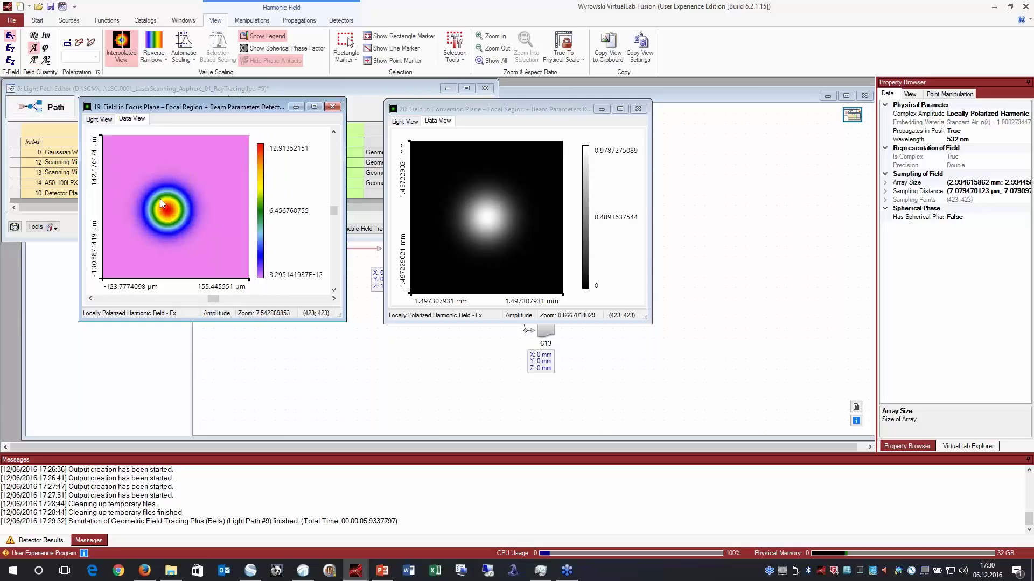
click(35, 63)
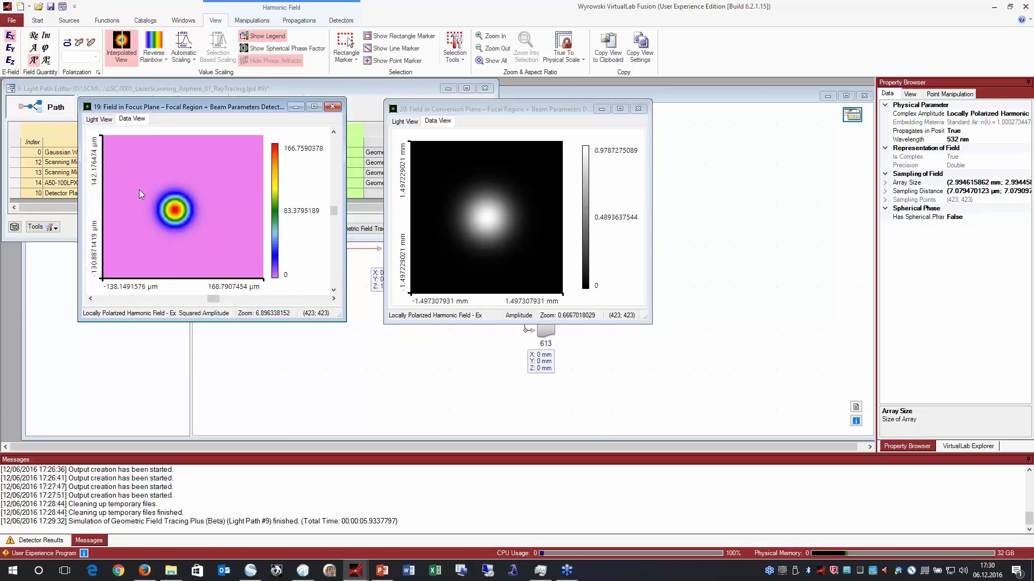
click(34, 48)
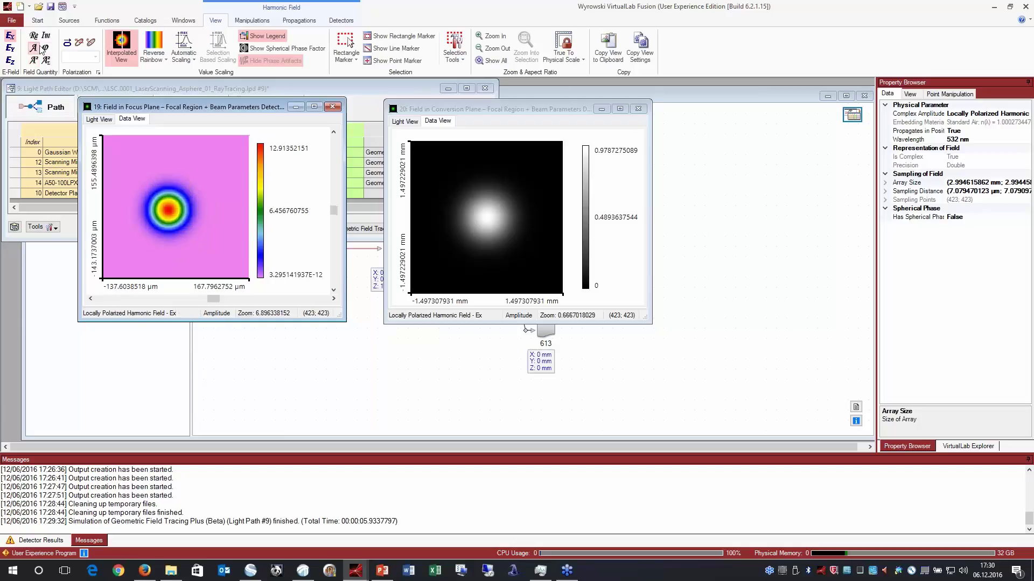
click(45, 47)
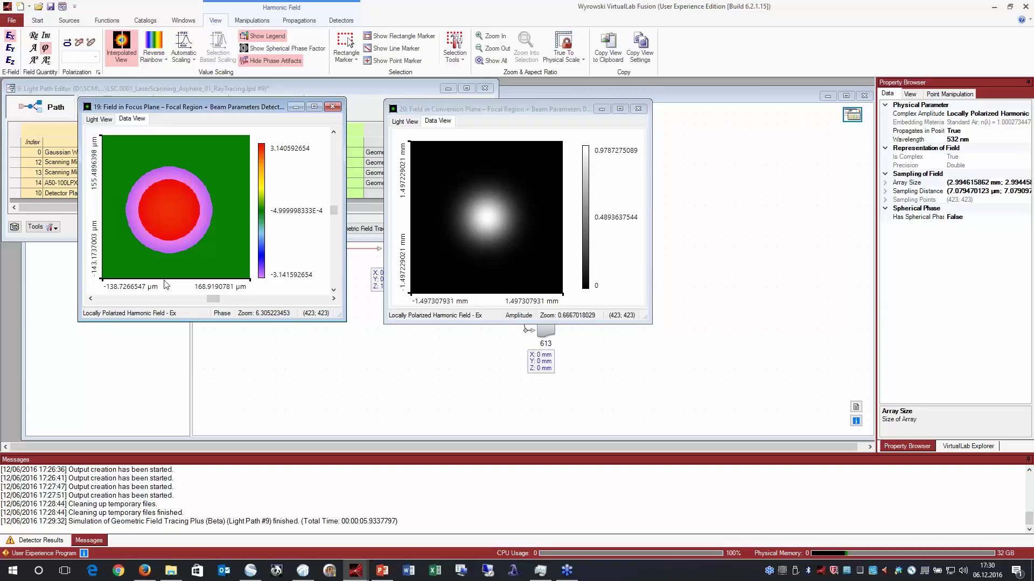
Show the detector results in an enlarged area and examine the beam parameters from the Focal Region + Beam Parameters Detector
click(41, 540)
drag(201, 456, 202, 337)
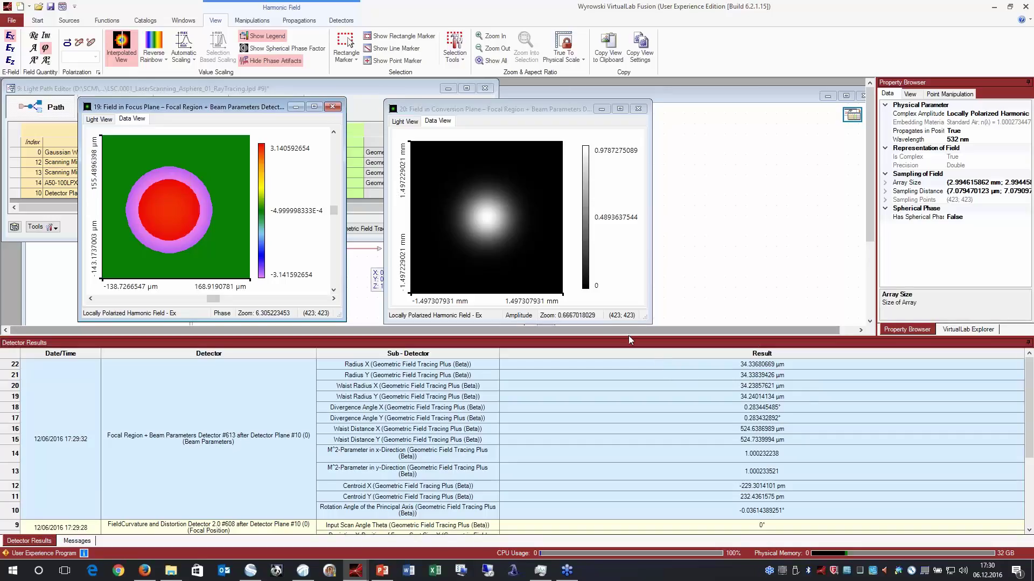
drag(629, 337, 628, 394)
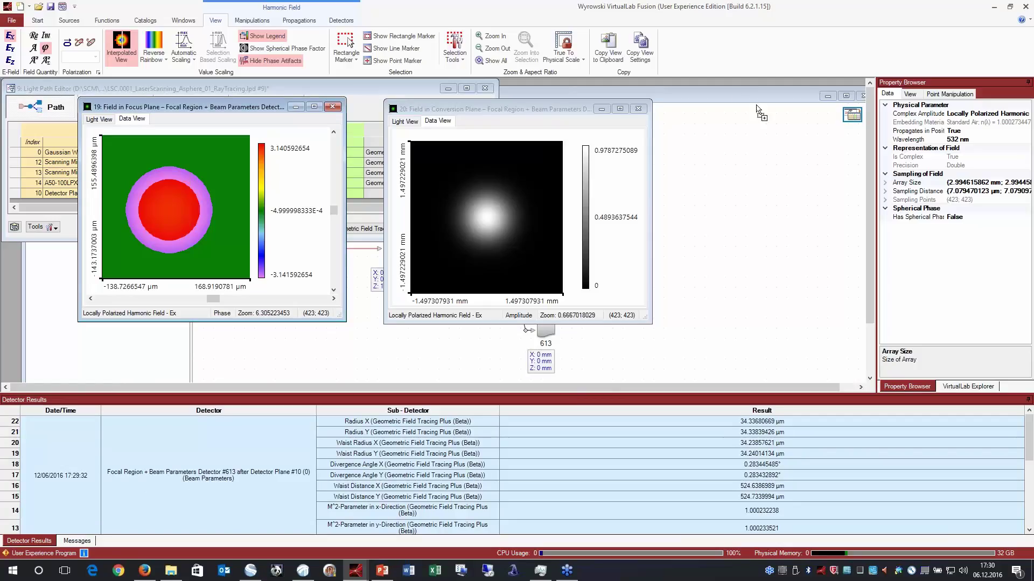
Open LSC.0001_LaserScanning_Asphere_05_BeamProfile&Parameters_OffAxis.lpd and simulate it with Geometric Field Tracing Plus (Beta)
drag(728, 86, 724, 81)
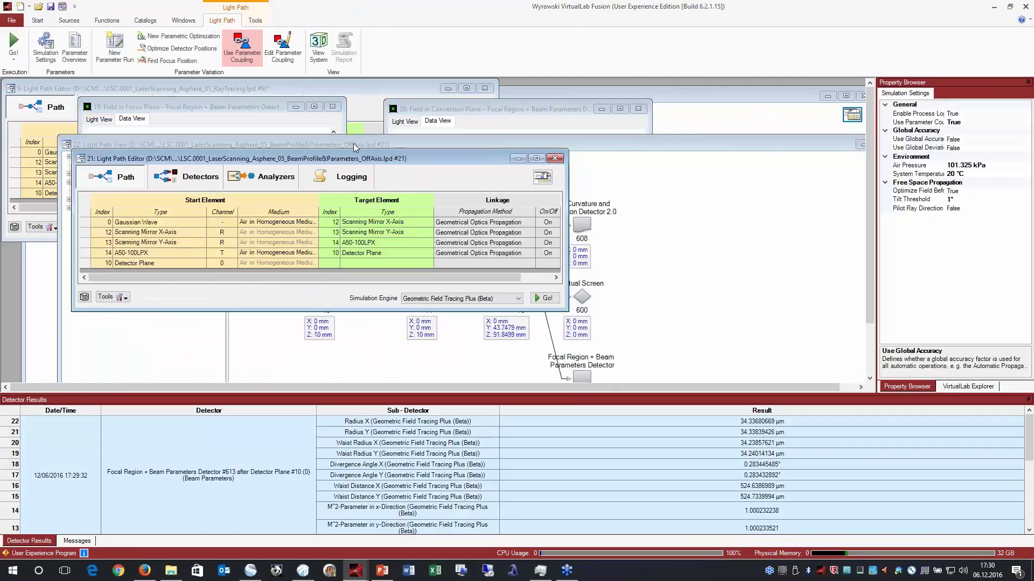
double_click(382, 145)
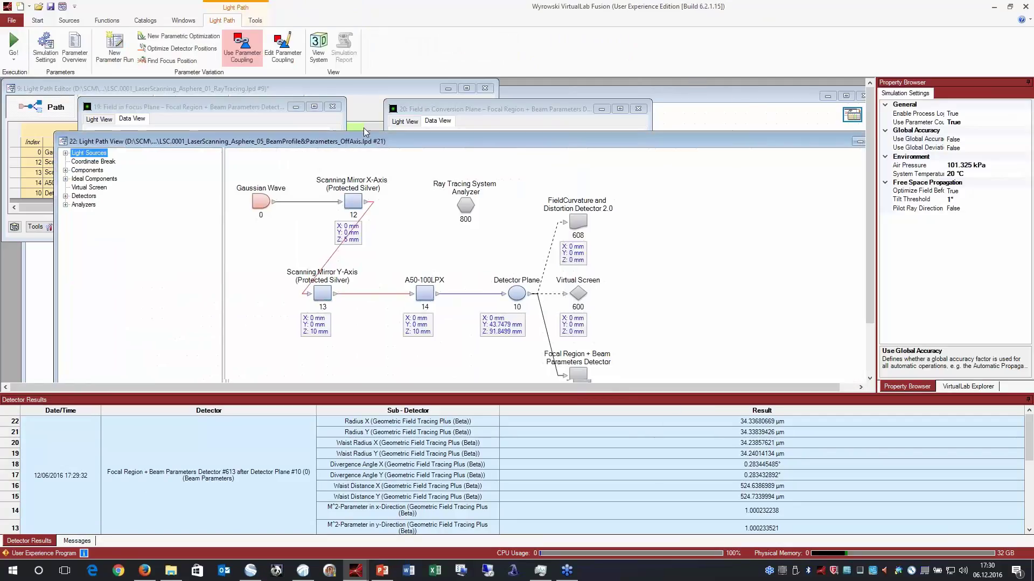
click(828, 120)
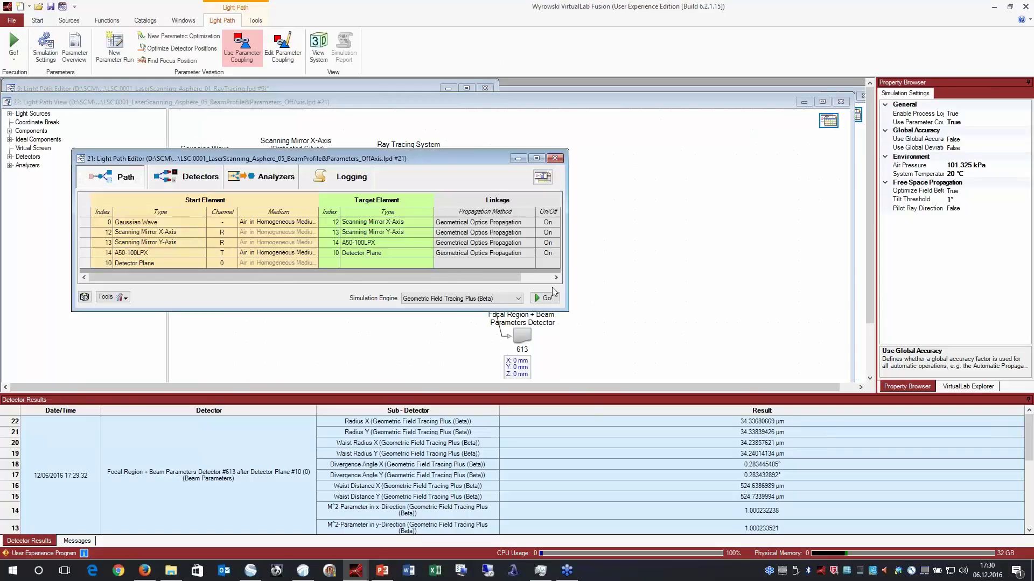
click(535, 299)
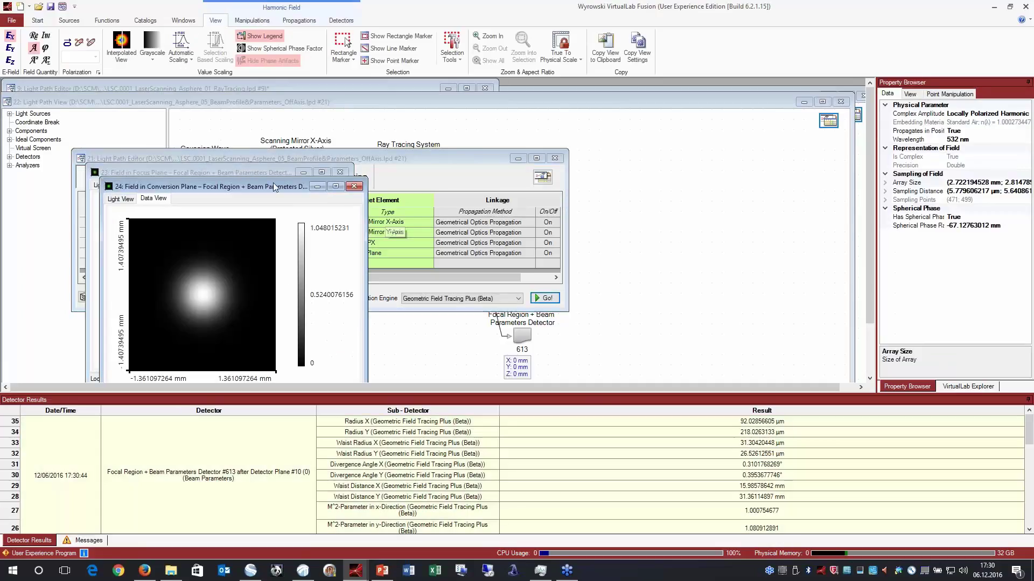
Check the scan angle Theta in the parameter overview of the off-axis light path
click(349, 159)
click(353, 103)
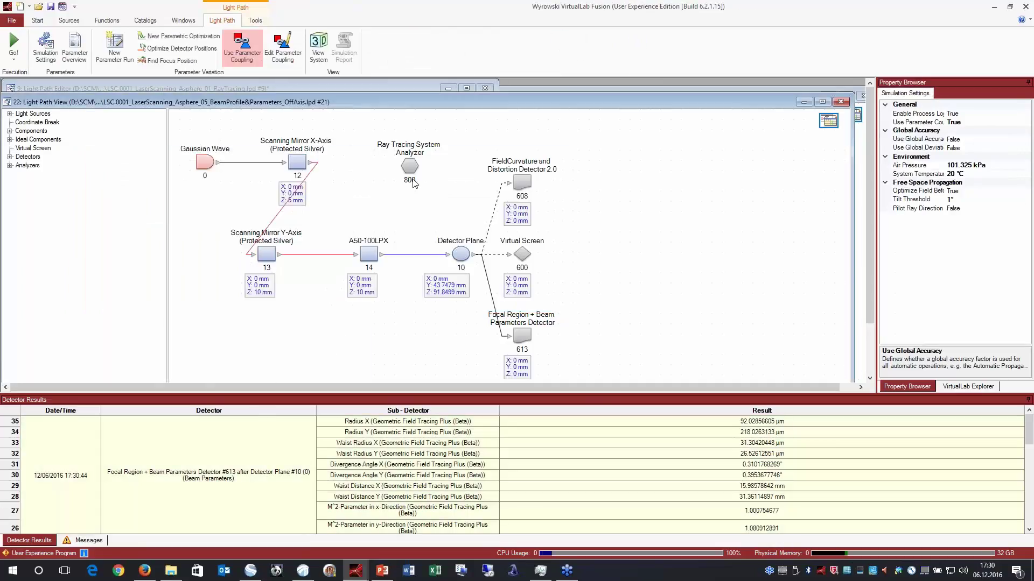
click(79, 54)
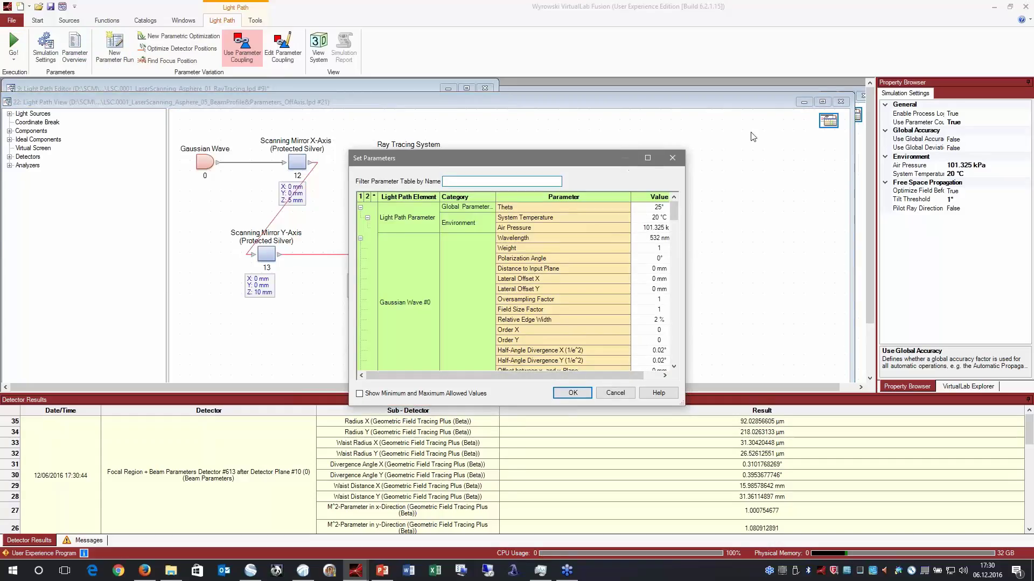
click(672, 157)
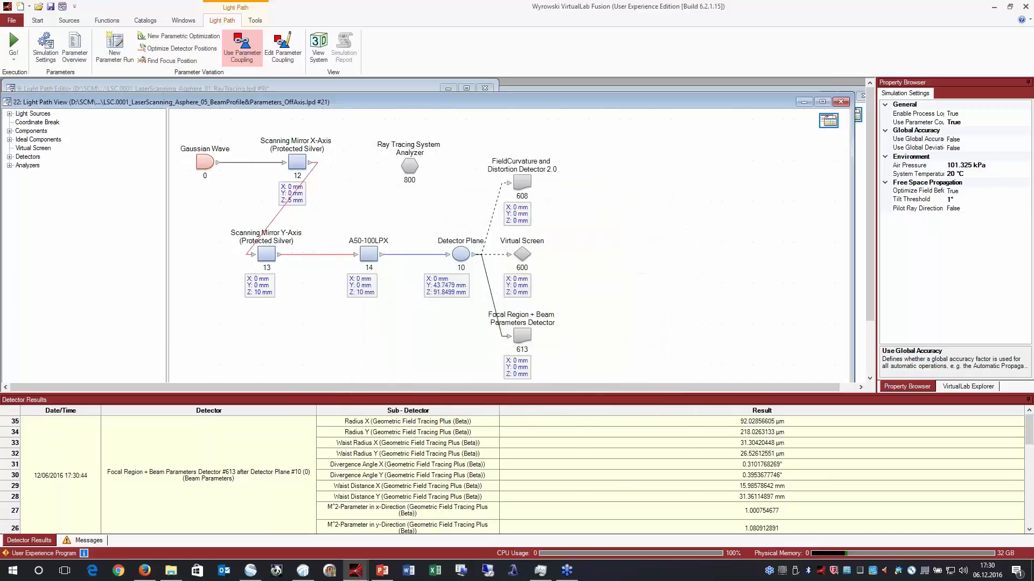
Bring up the off-axis conversion-plane and focus-plane fields from the session list and arrange them side by side
click(967, 386)
double_click(935, 189)
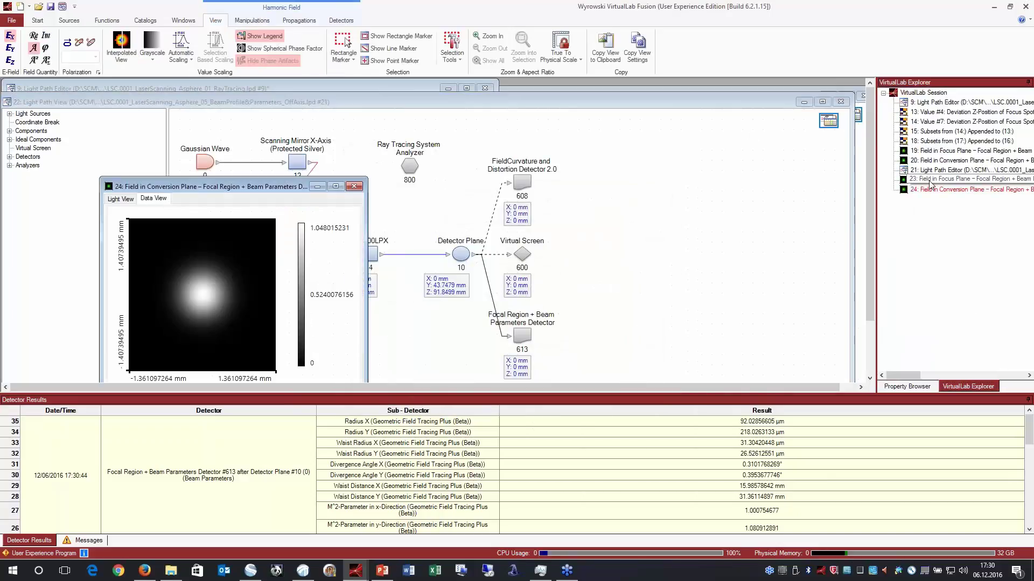
drag(249, 179, 652, 123)
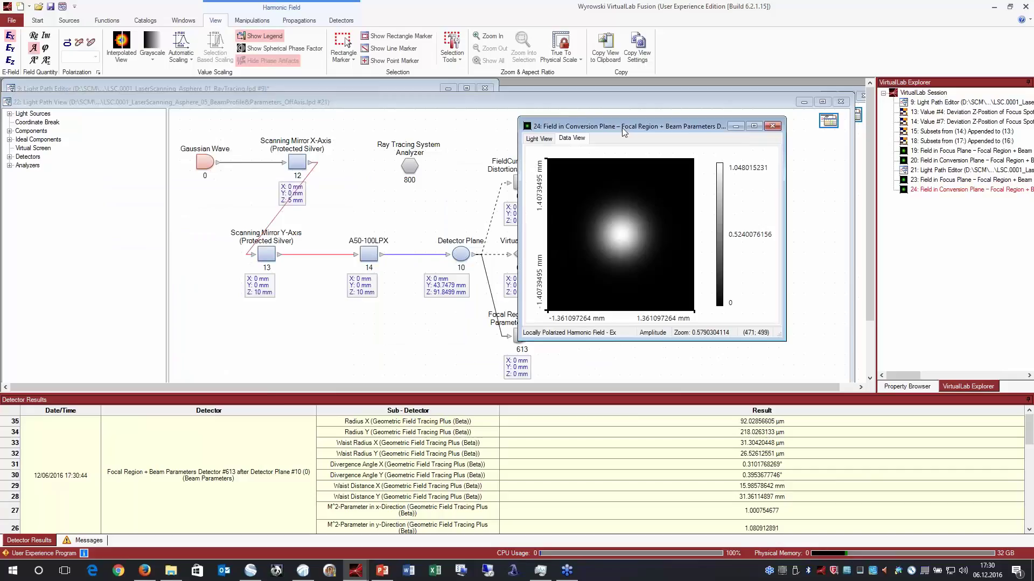
double_click(930, 182)
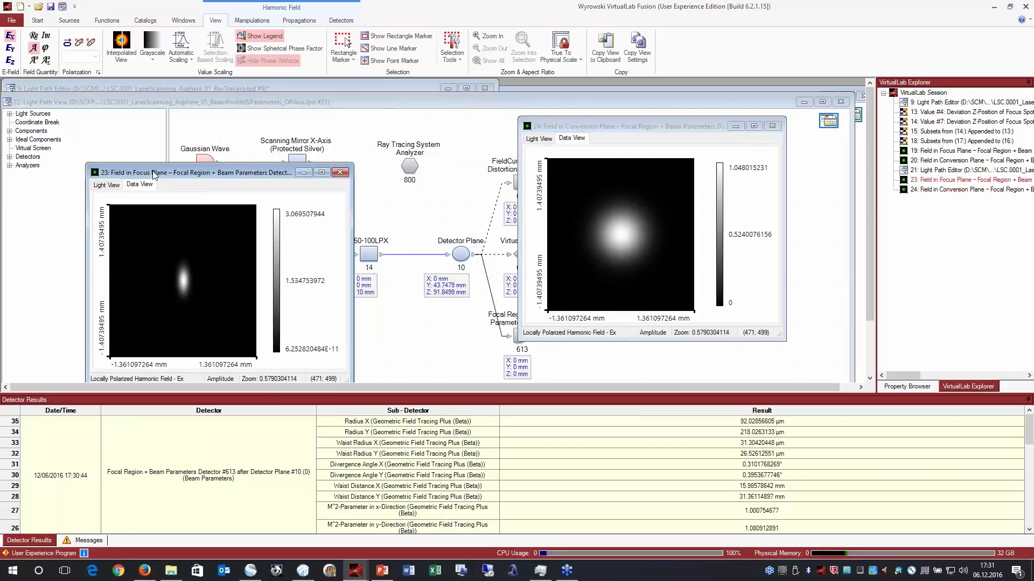
drag(154, 173, 264, 126)
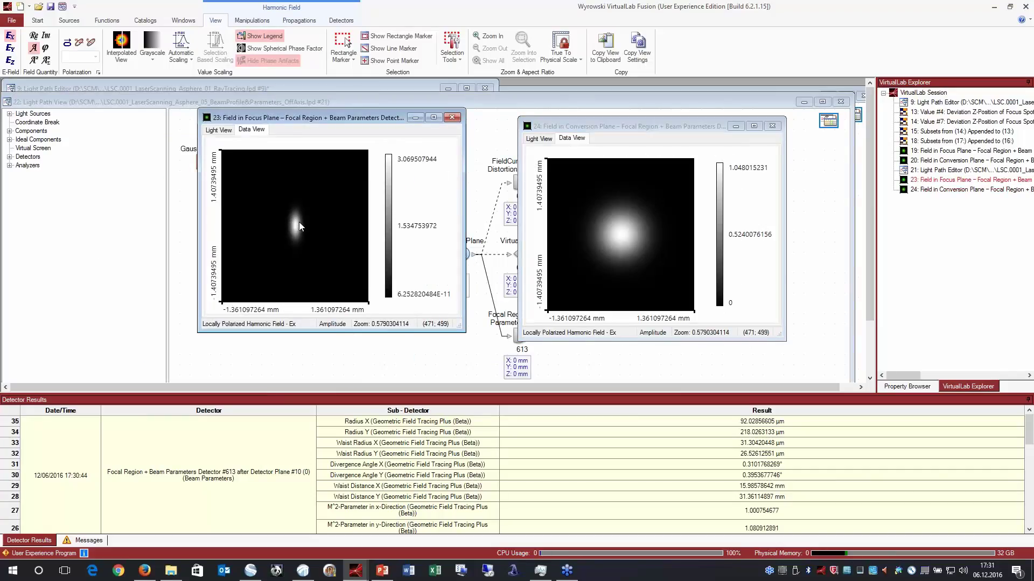
Enlarge the spot in the off-axis focus-plane field and display it with the Reverse Rainbow color table
scroll(298, 226, up, 1)
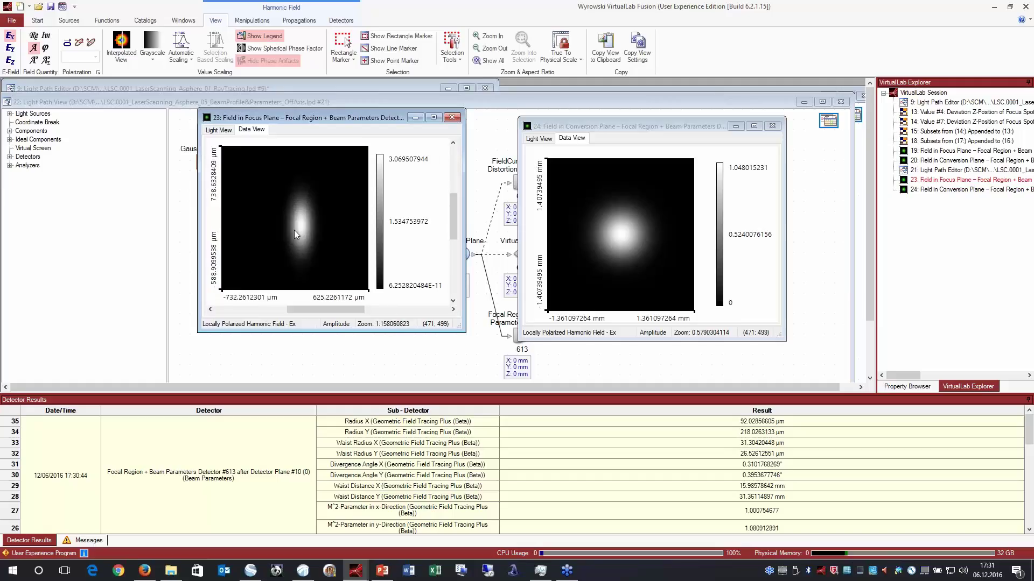
click(152, 58)
click(159, 103)
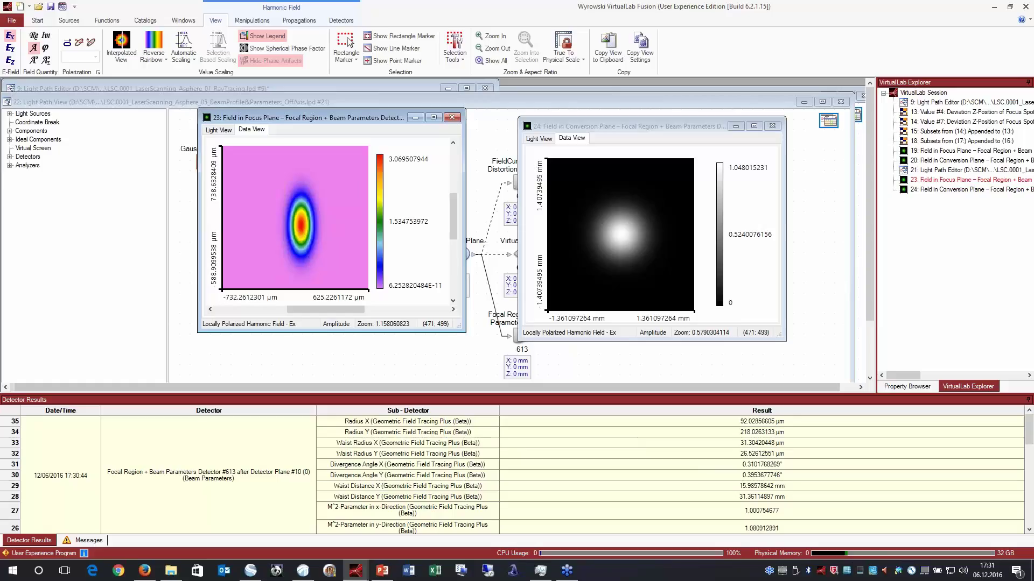
Switch to PowerPoint to view the Modelling and Design Results slide, and return to VirtualLab
key(alt+Tab)
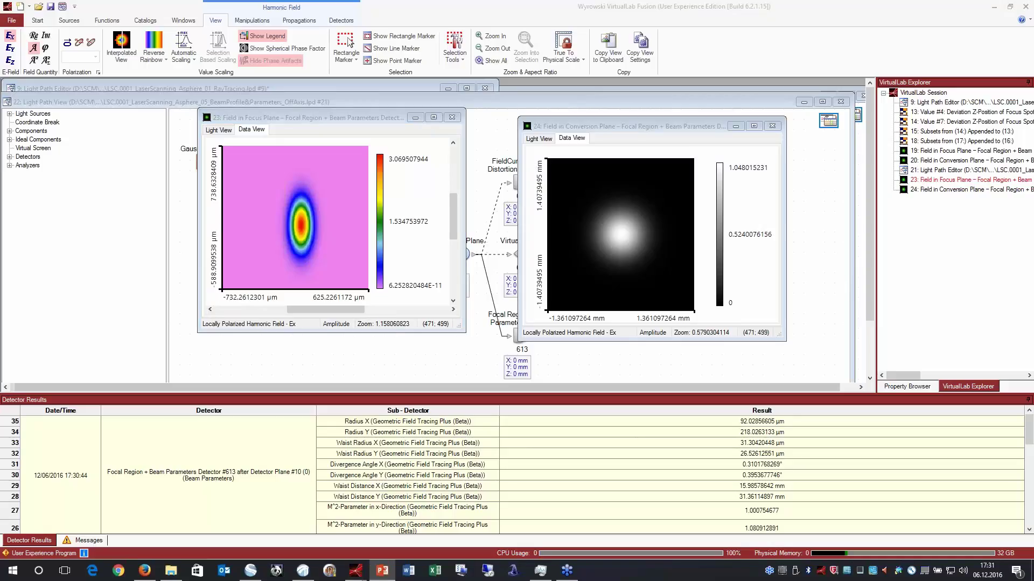
key(shift+F5)
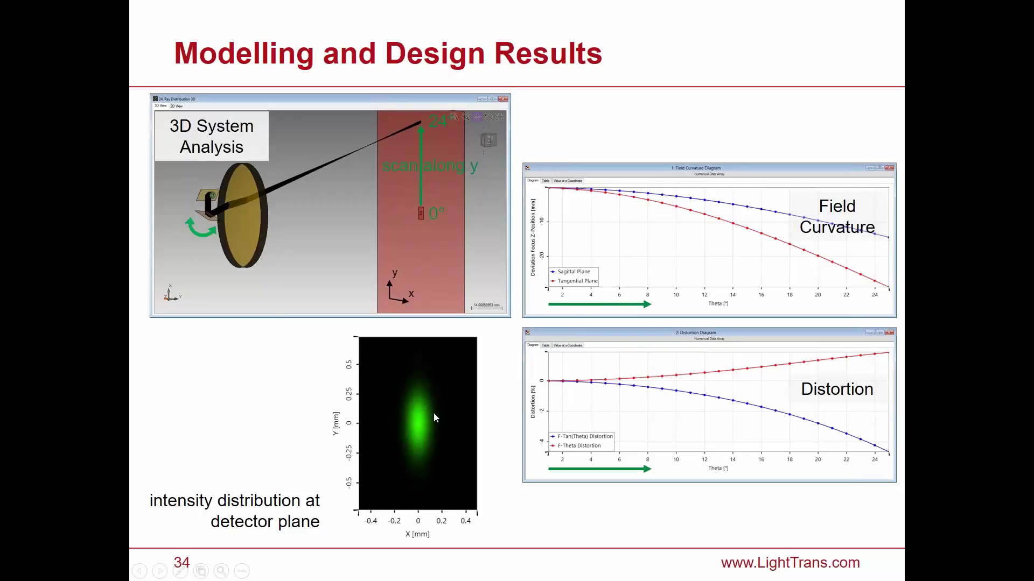
key(alt+Tab)
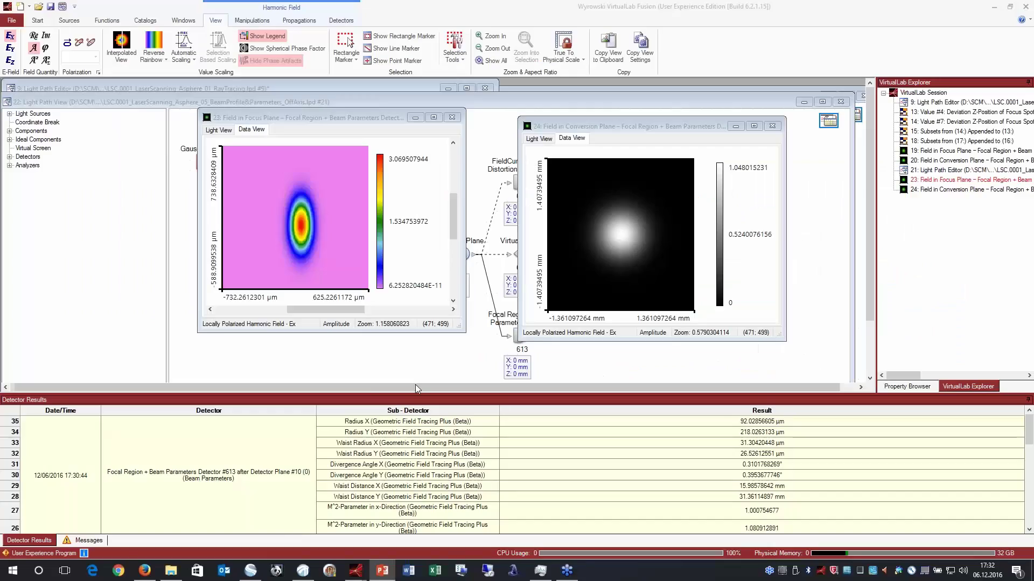
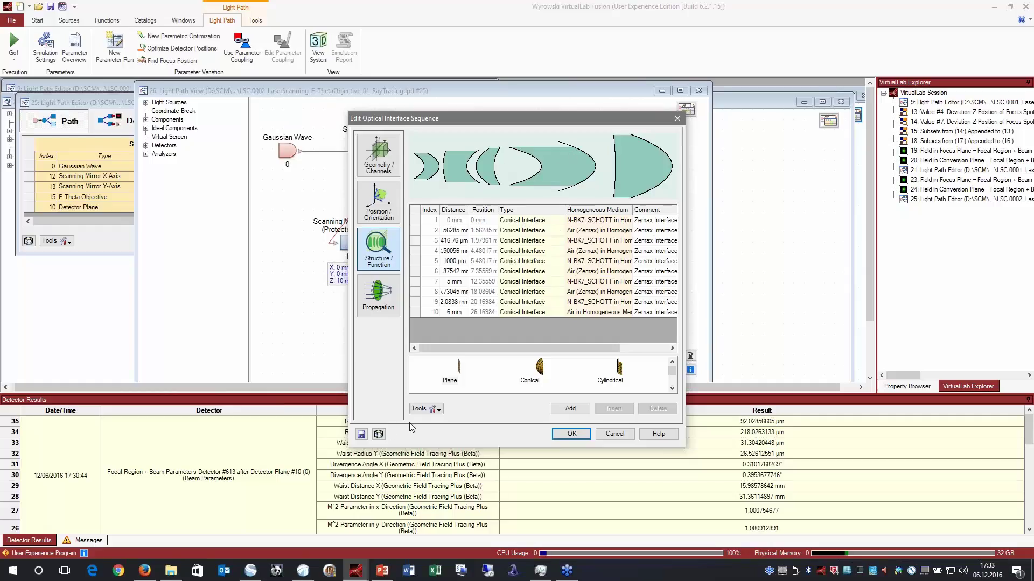
Inspect the F-Theta Objective in its 3D view and close its interface sequence settings
click(378, 435)
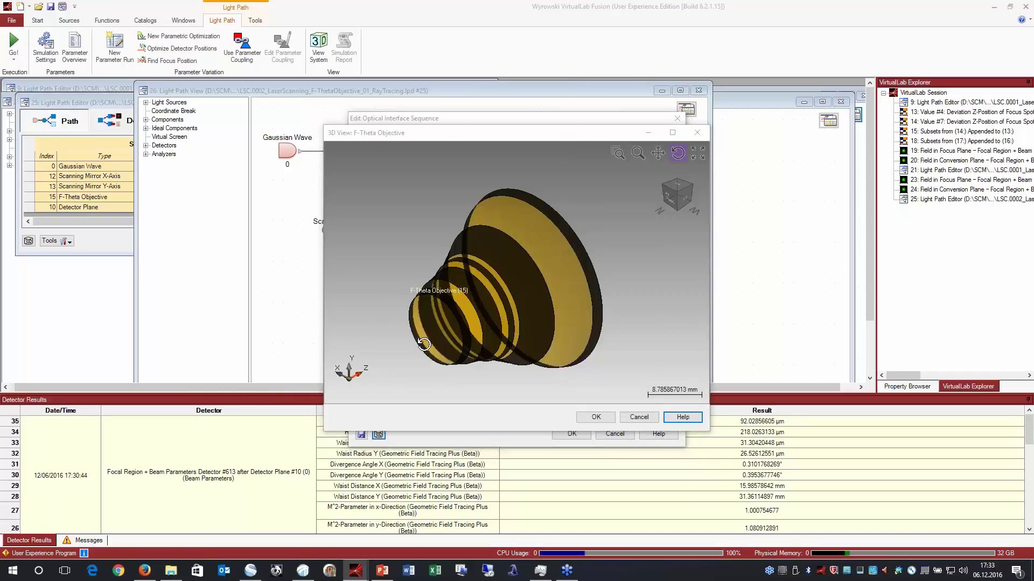
drag(435, 331, 554, 389)
click(584, 417)
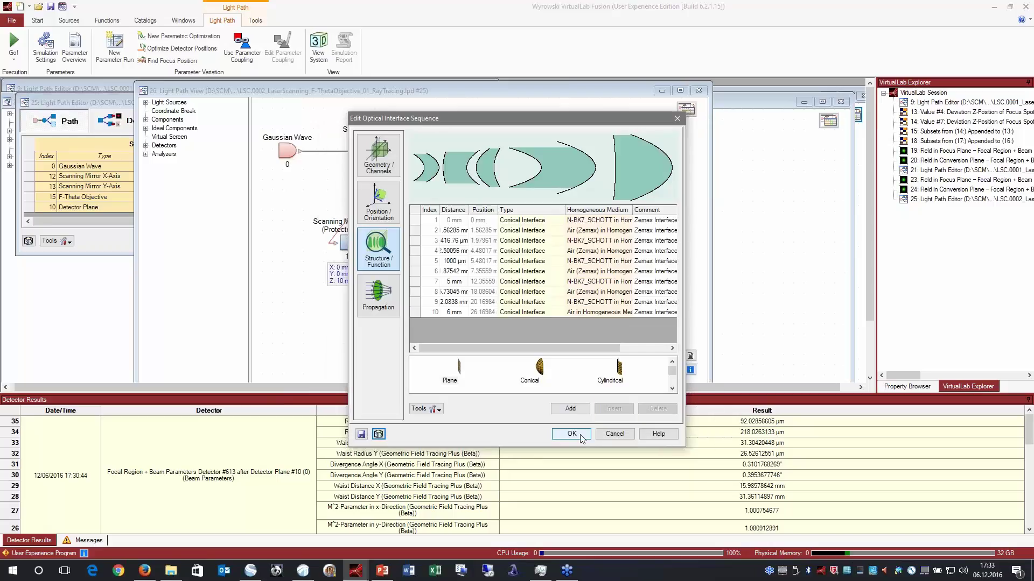
click(581, 438)
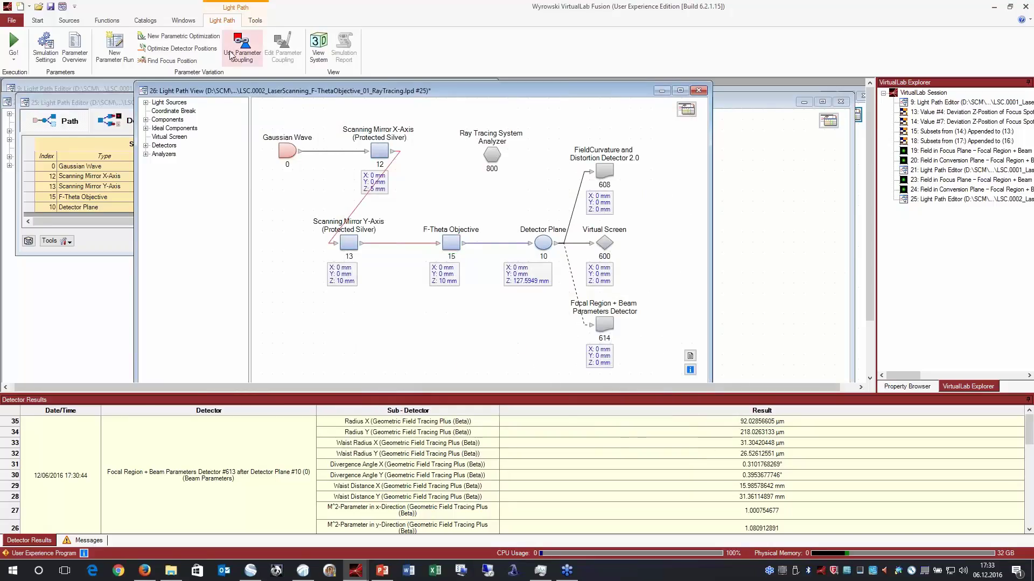
Simulate the LSC.0002 F-Theta objective light path with the Ray Tracing System Analyzer and view its rays in 3D
click(681, 115)
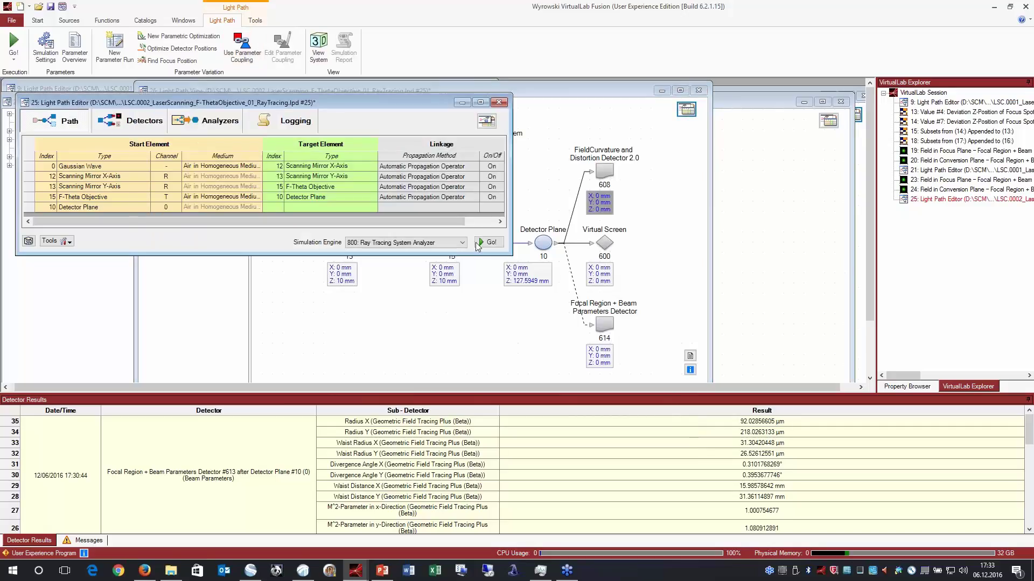
click(489, 242)
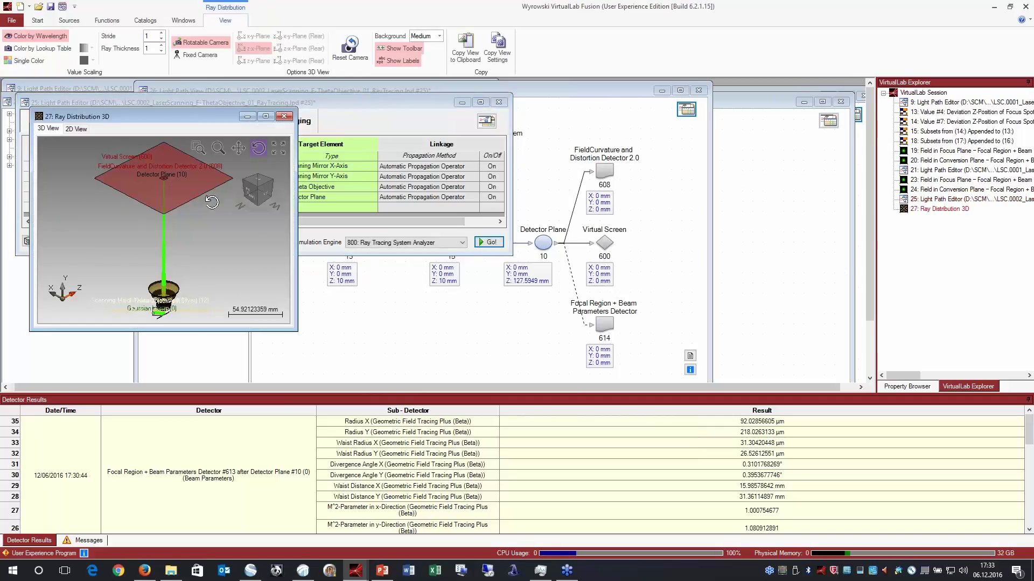
drag(167, 181, 226, 192)
drag(96, 278, 263, 258)
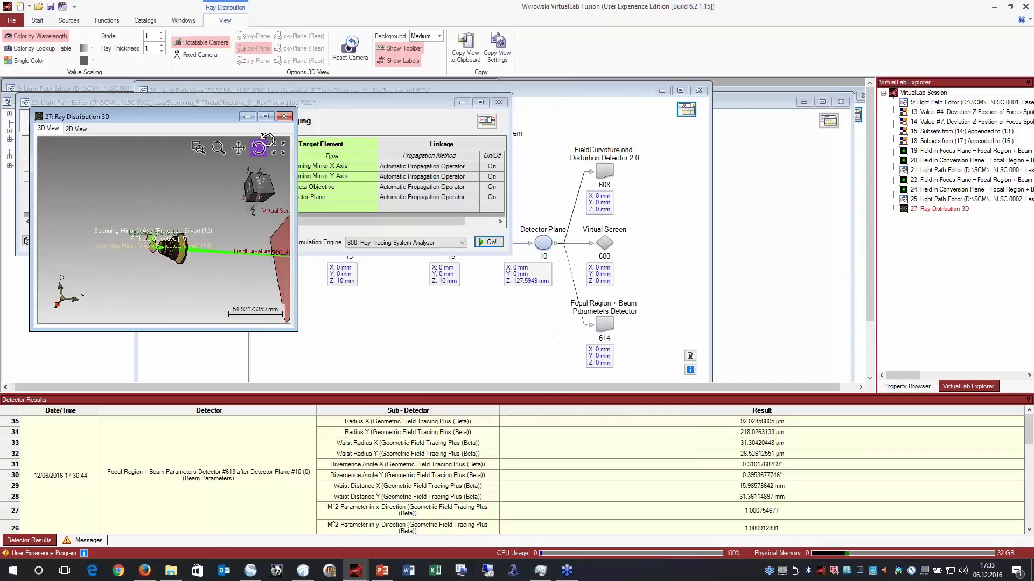
Examine the rays between the F-Theta objective and the detector plane in the maximized 3D ray distribution, and close it
click(265, 117)
scroll(656, 293, up, 8)
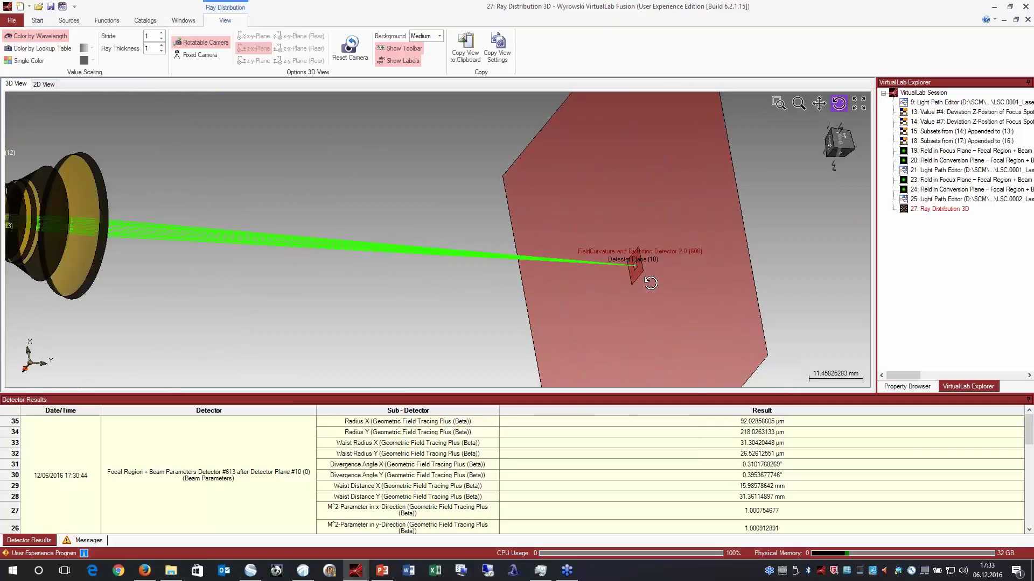
scroll(610, 266, down, 6)
scroll(587, 271, down, 2)
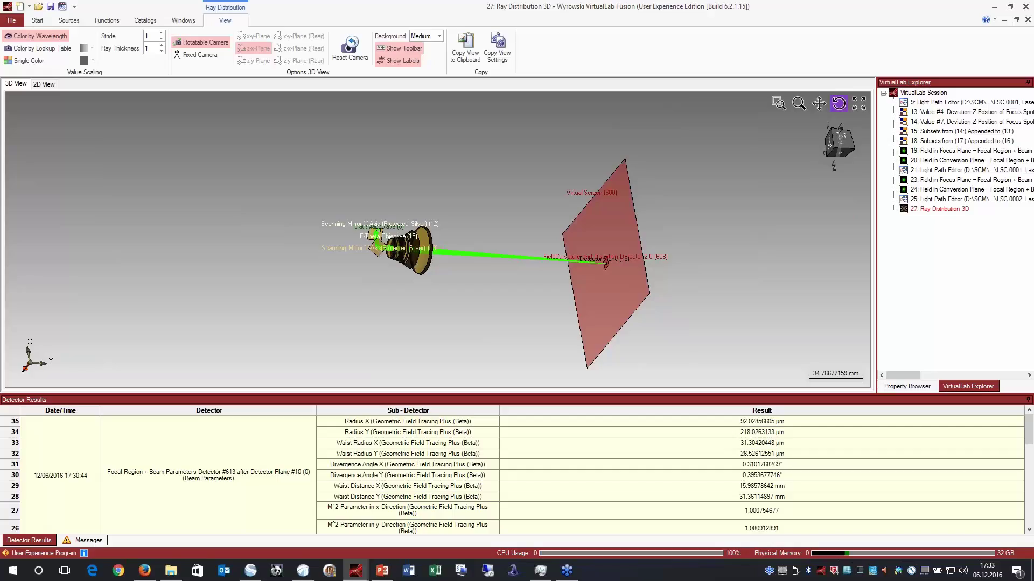
click(1027, 19)
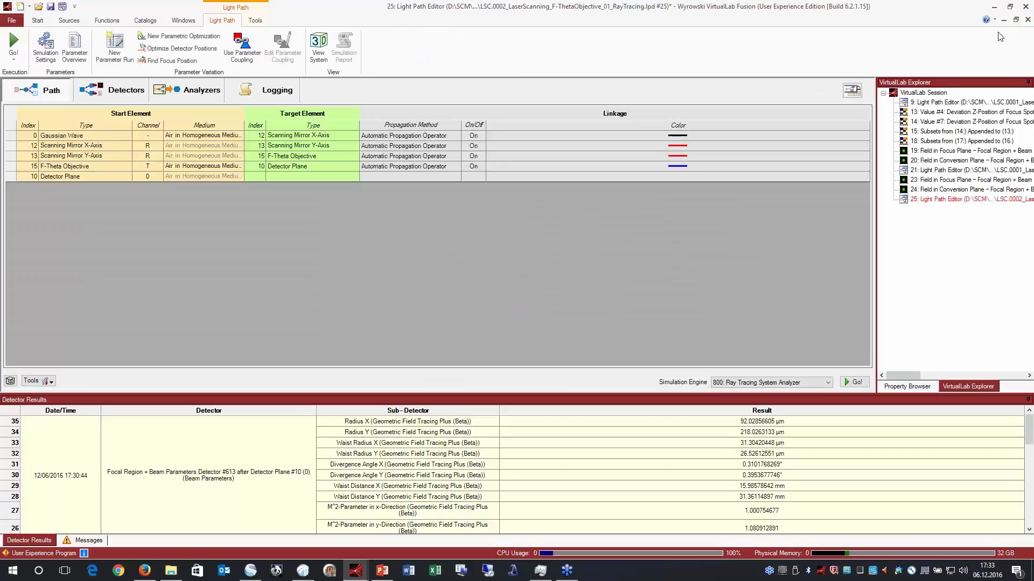
click(1016, 19)
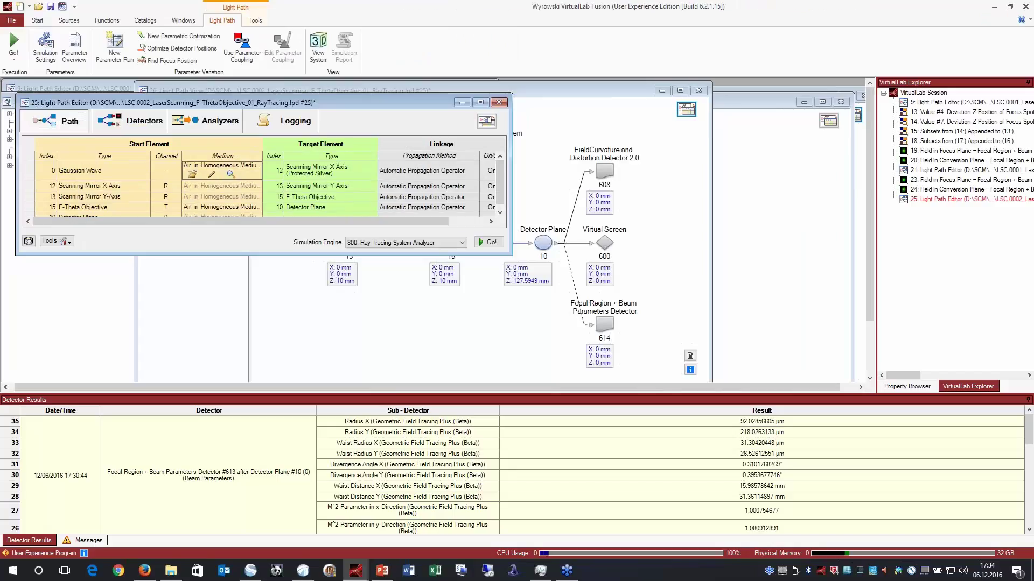
drag(242, 106, 335, 122)
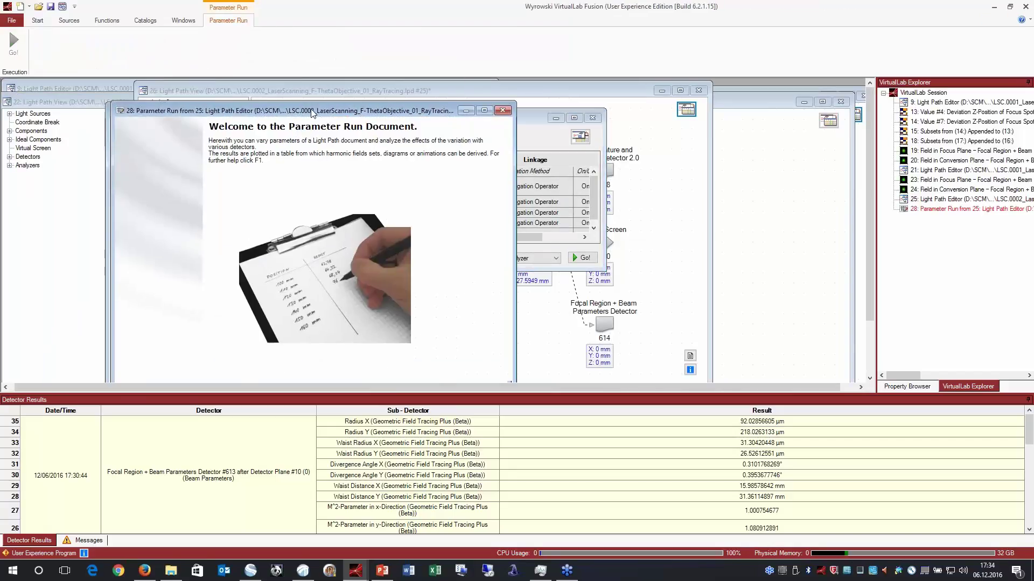
drag(530, 395, 525, 440)
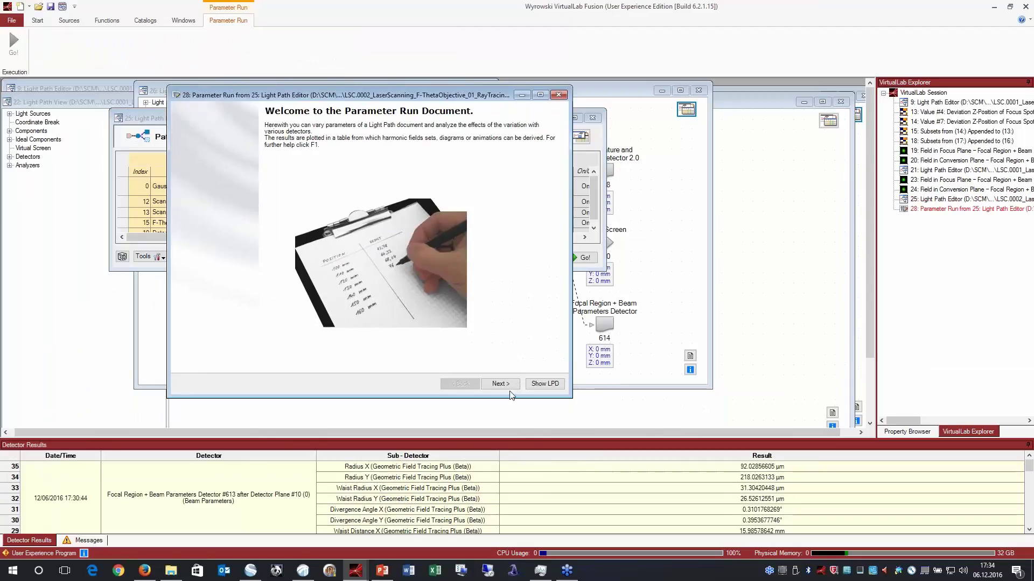
click(505, 386)
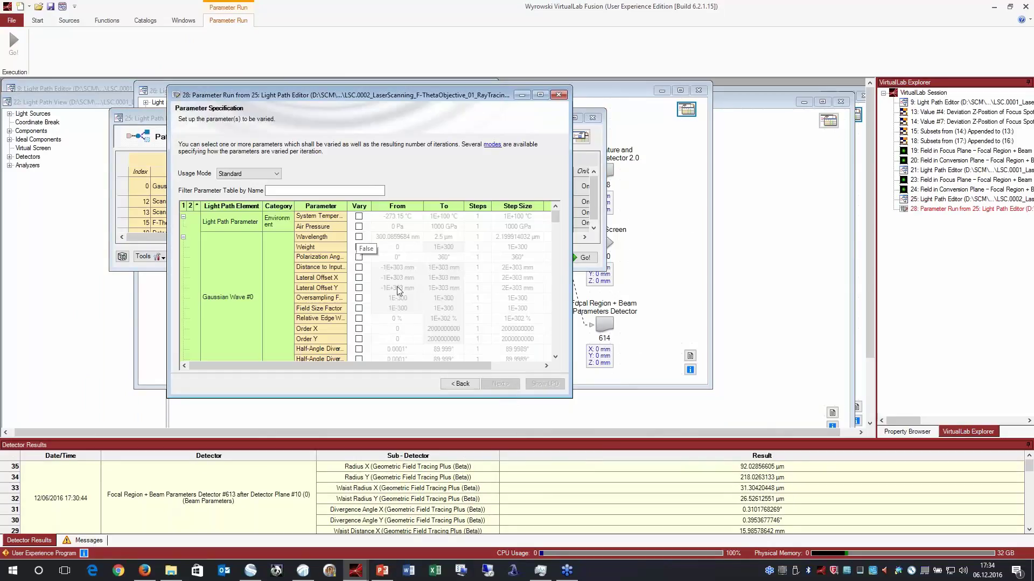
click(558, 95)
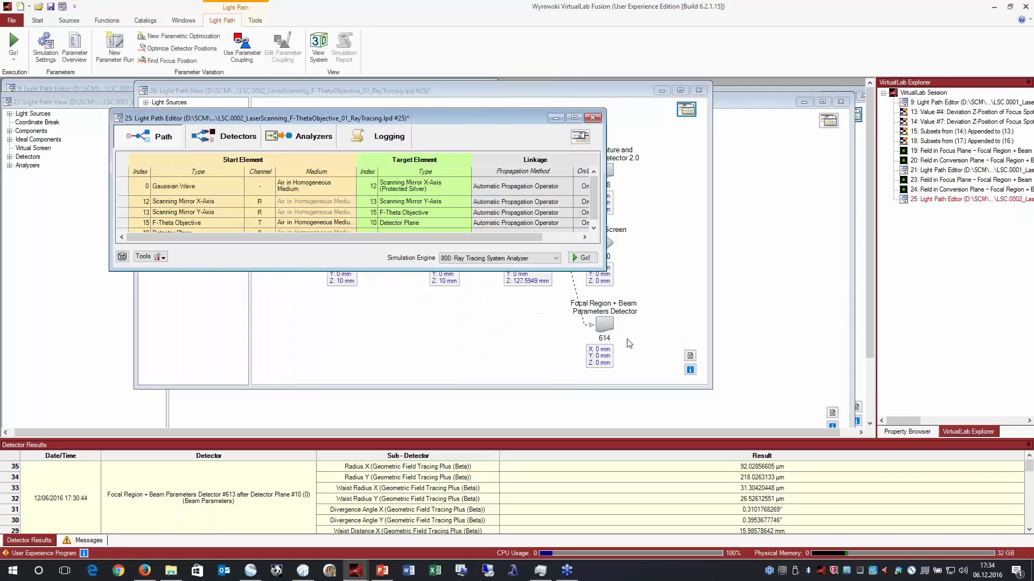
Enable parameter coupling and create a parameter run varying PointAtDetector Y from 0 mm to 25 mm in 26 steps
click(655, 290)
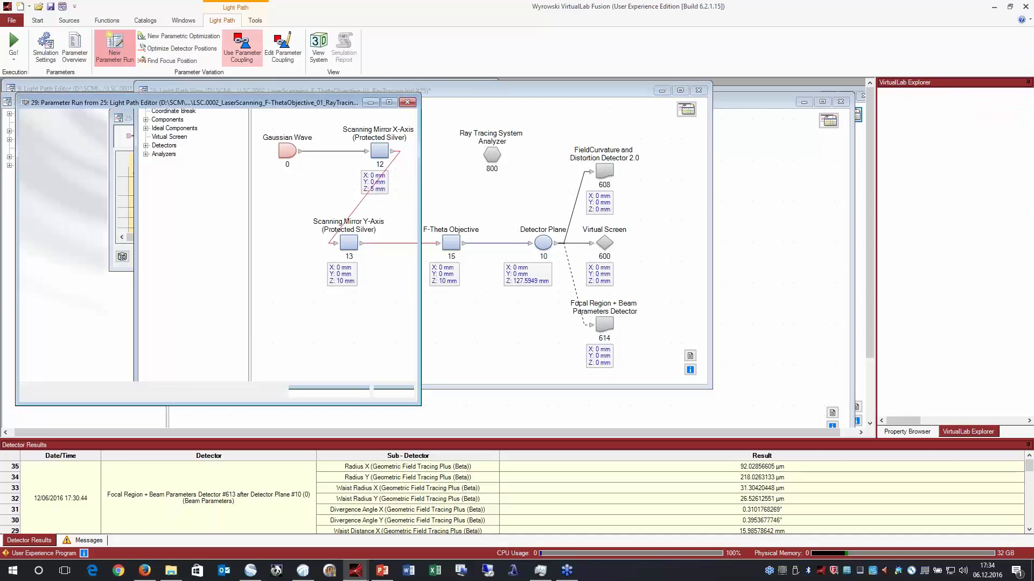
click(347, 392)
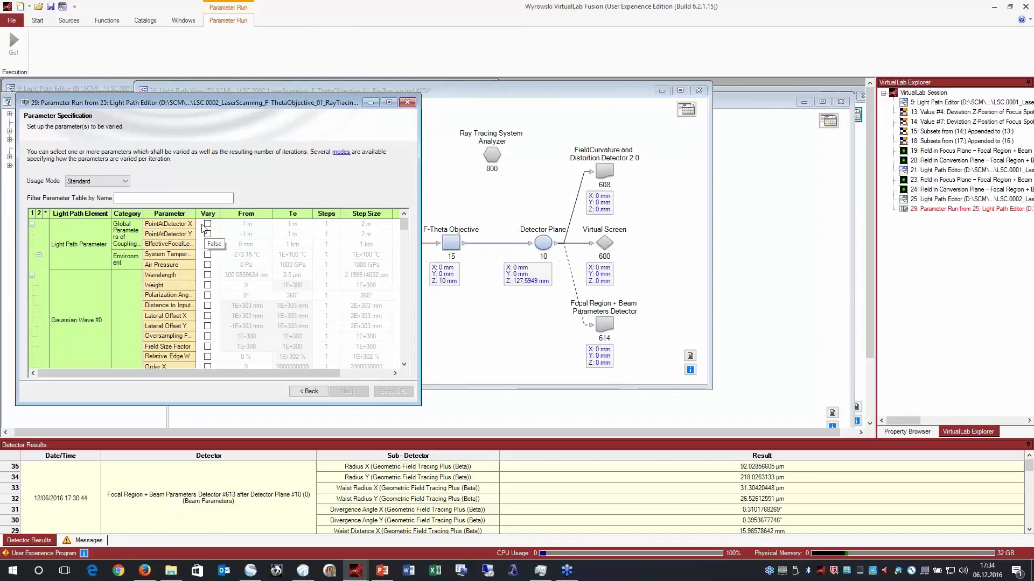
click(208, 234)
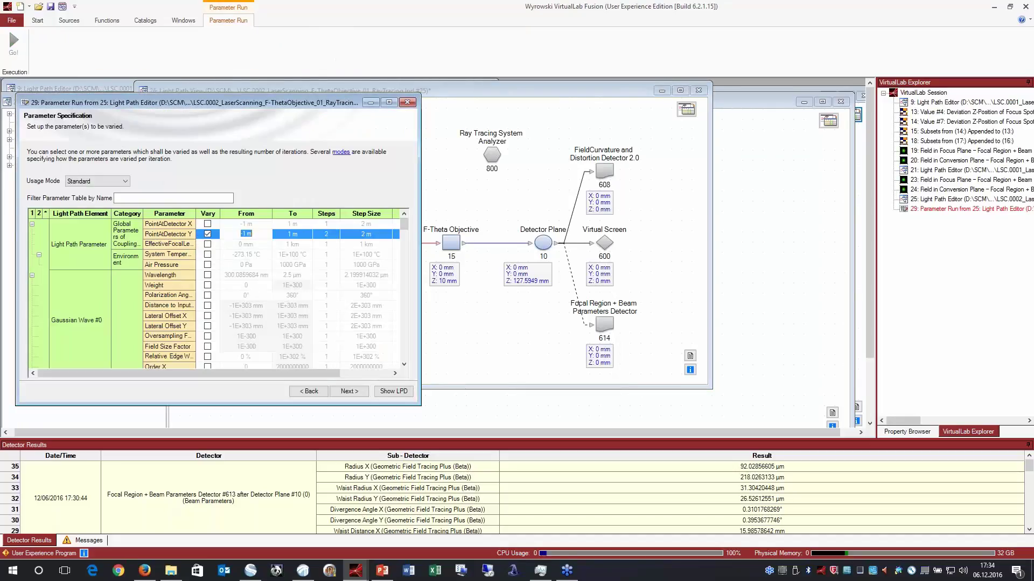
click(292, 234)
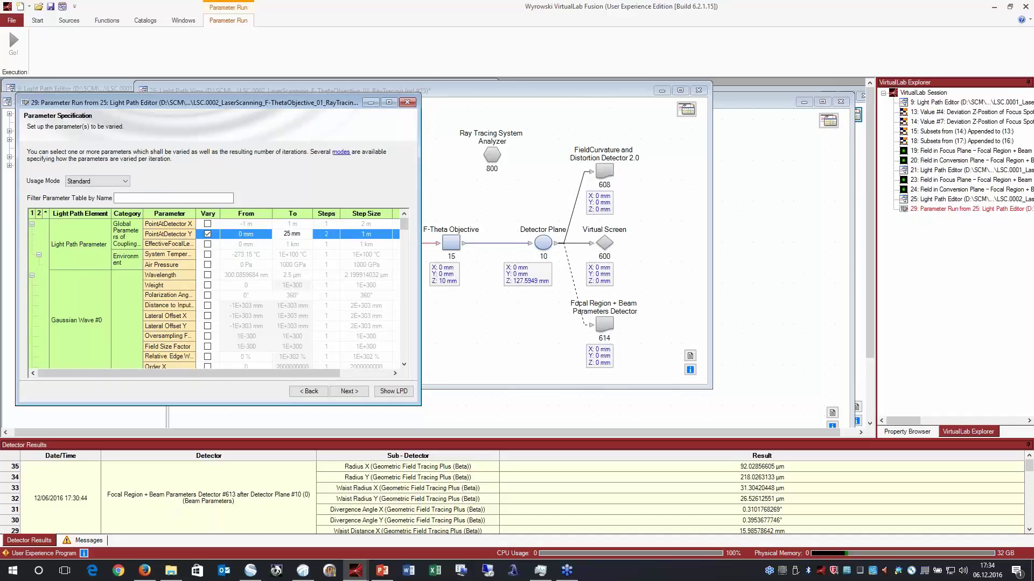
key(Tab)
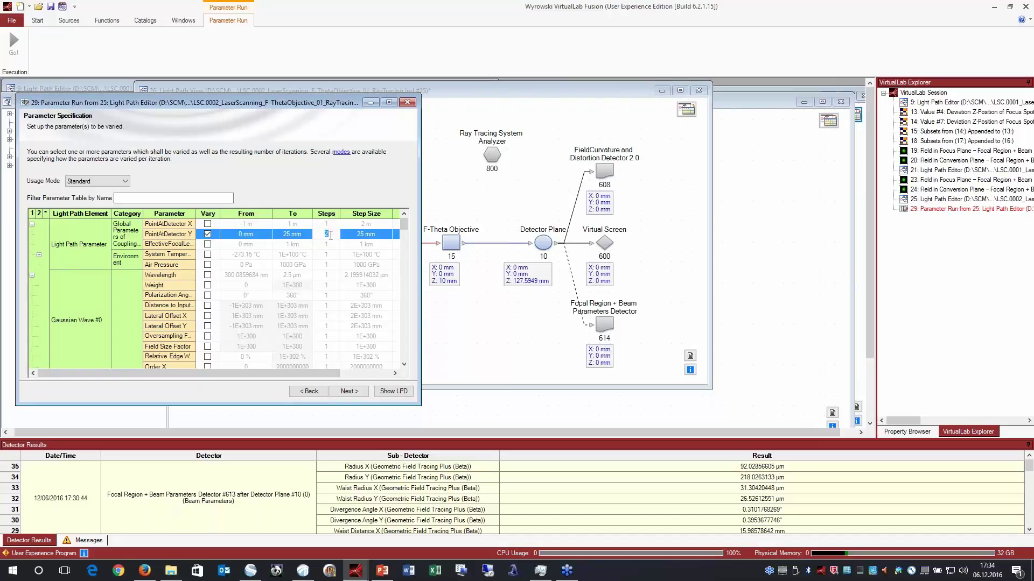
key(Return)
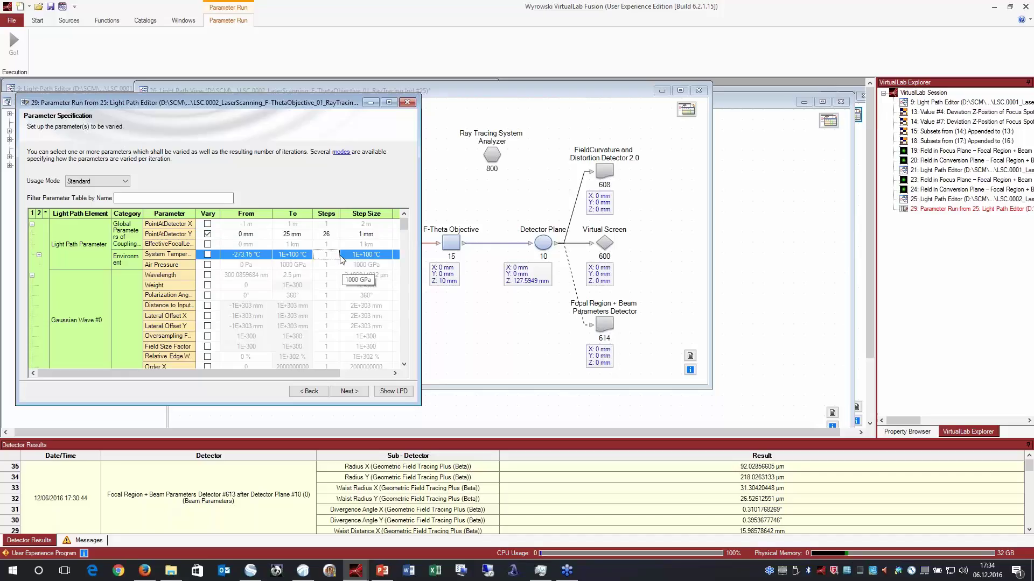
click(350, 391)
click(350, 392)
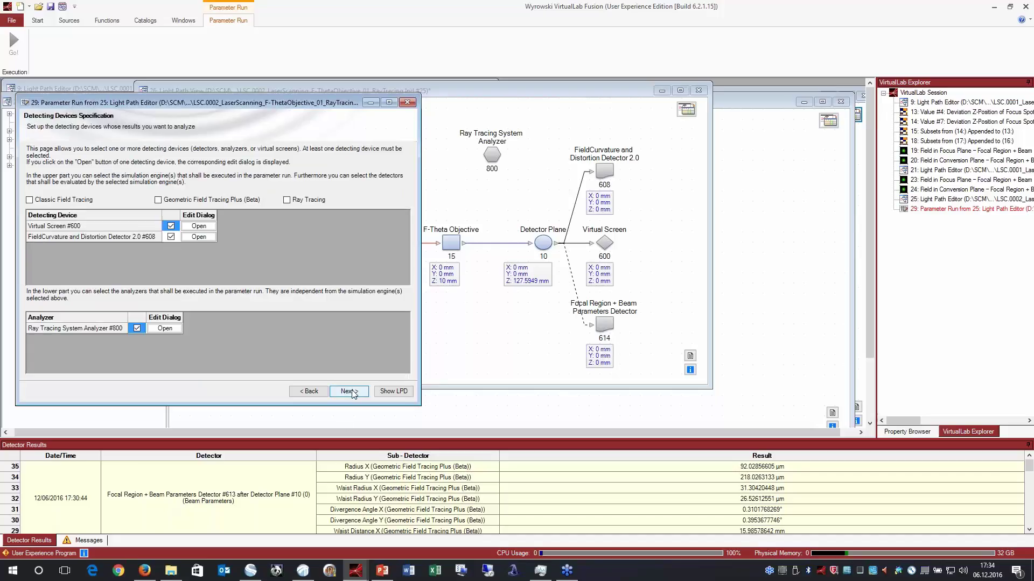
Restrict the parameter run to the FieldCurvature and Distortion Detector 2.0 with Ray Tracing, and execute it
click(170, 226)
click(171, 237)
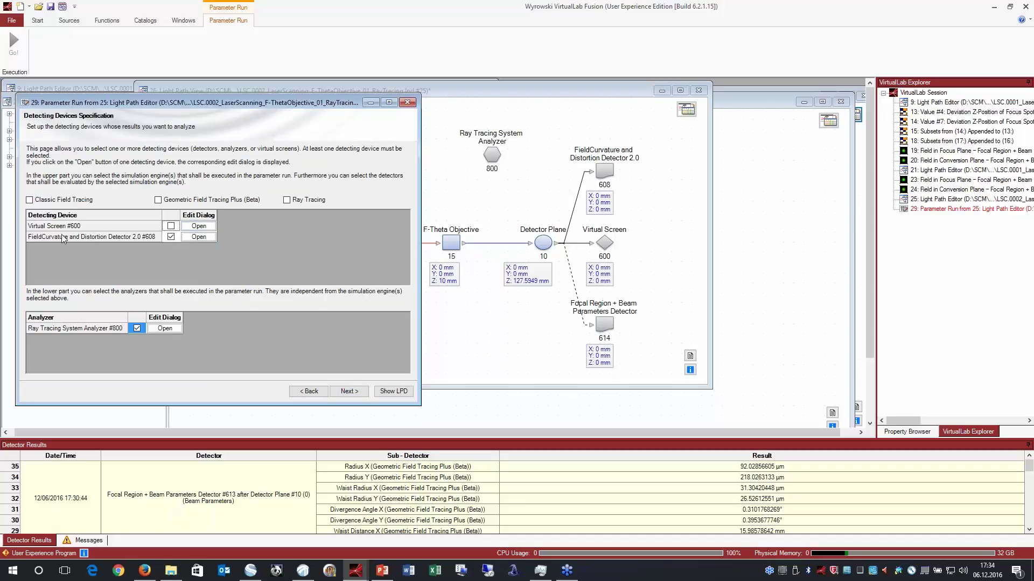
click(137, 329)
click(287, 200)
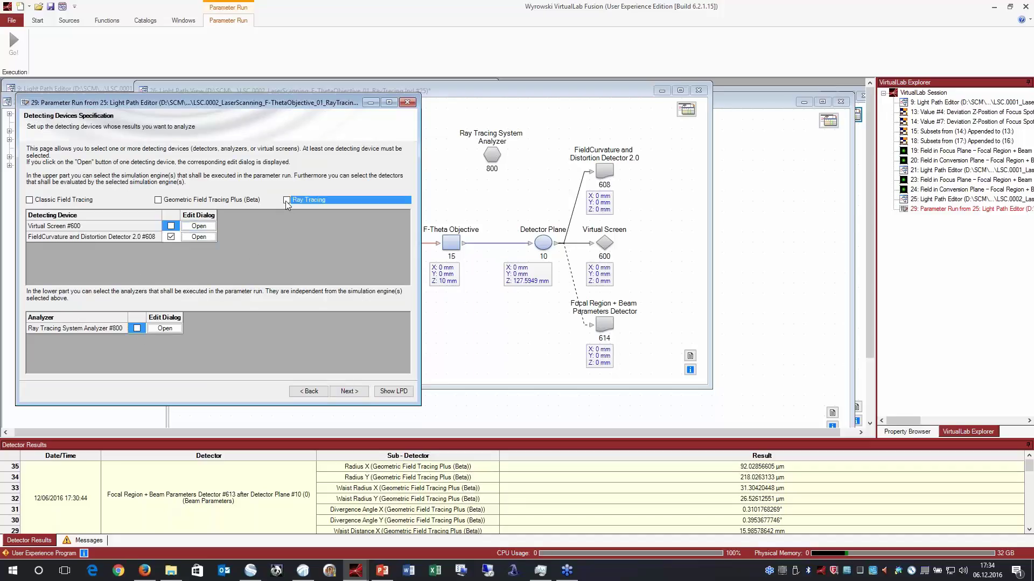
click(355, 394)
key(F5)
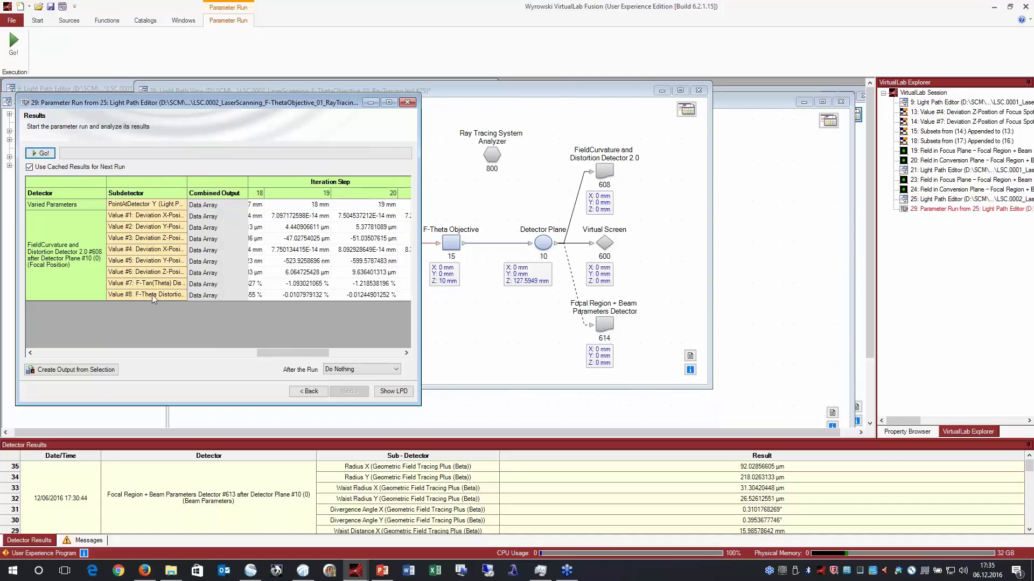
Plot the Z-position deviation of focus spot size Y (Value #6) and X (Value #3), and arrange both diagrams side by side
click(150, 273)
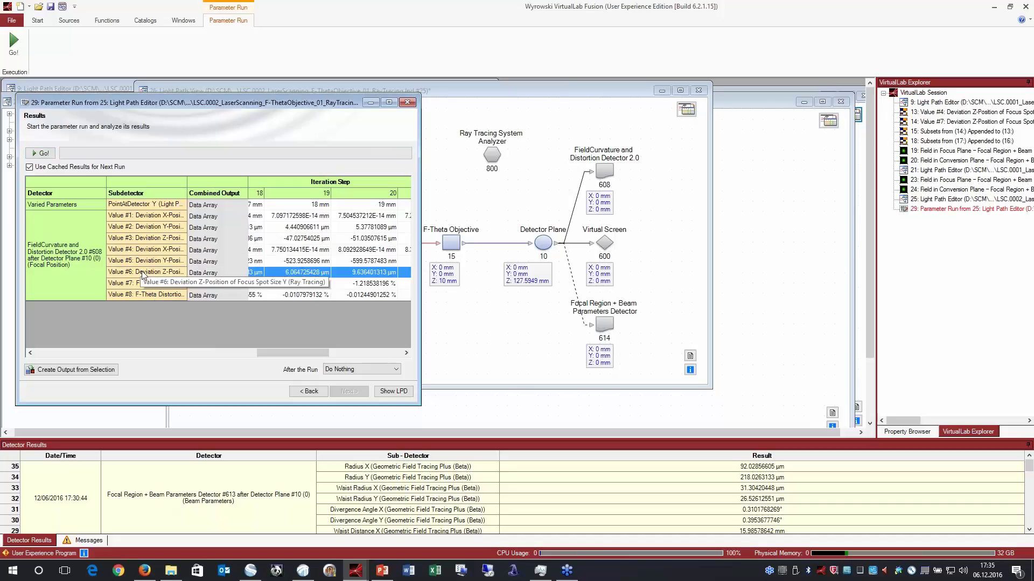
double_click(144, 276)
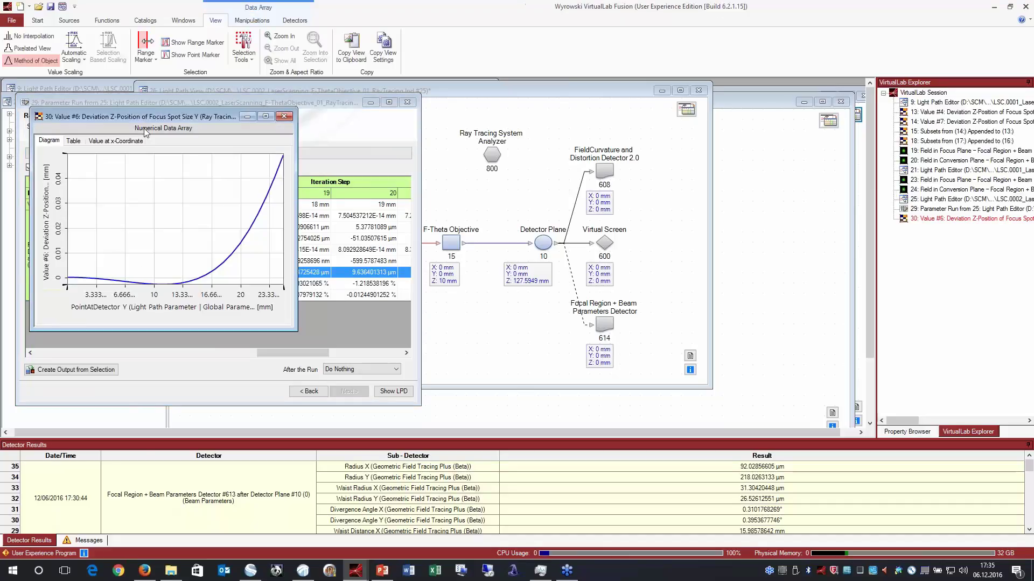
drag(185, 115, 642, 123)
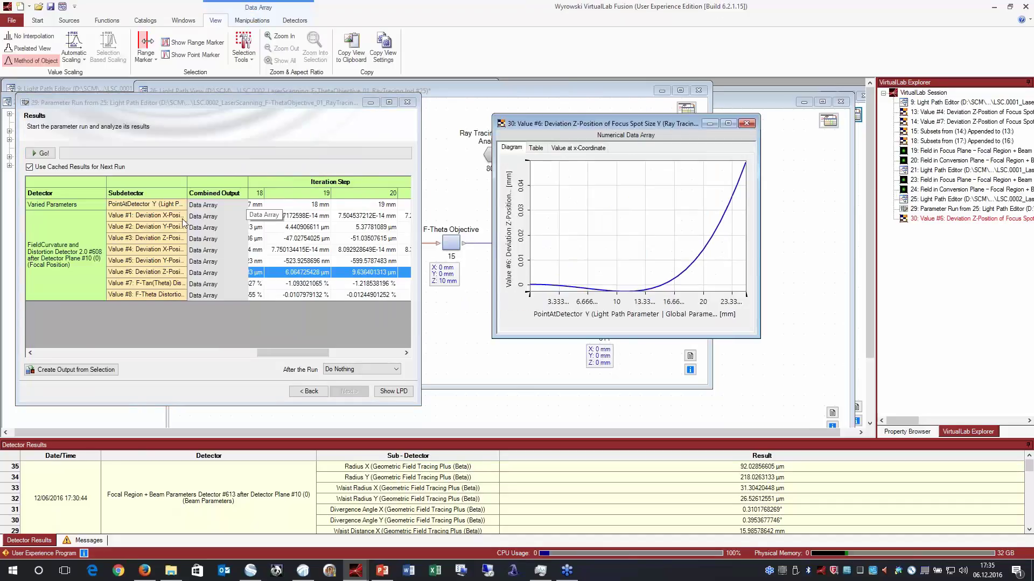
double_click(154, 240)
drag(171, 135, 344, 128)
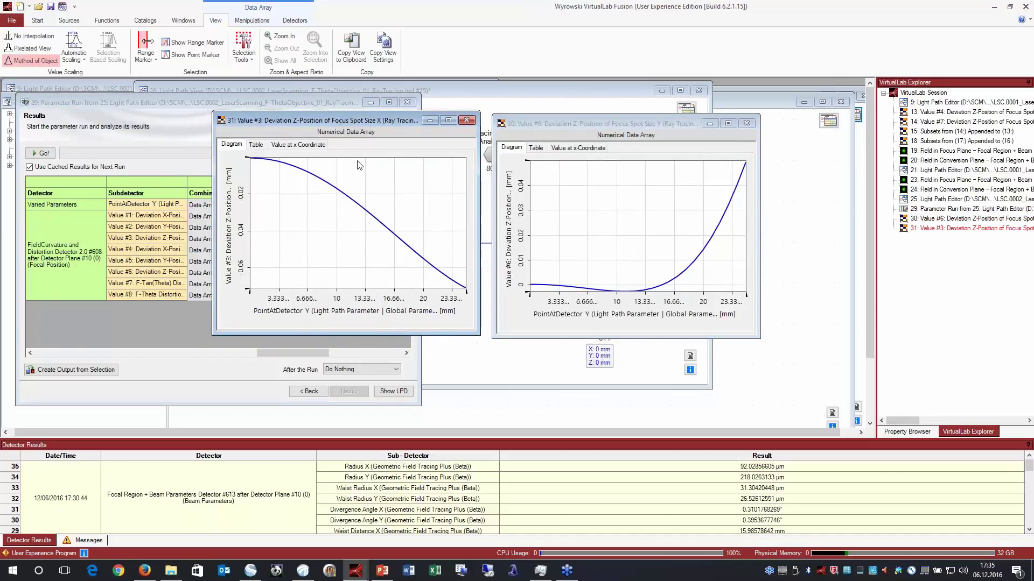
Append the focus spot size X deviation (Value #3) as a subset to the focus spot size Y deviation (Value #6) data array
click(570, 123)
click(252, 21)
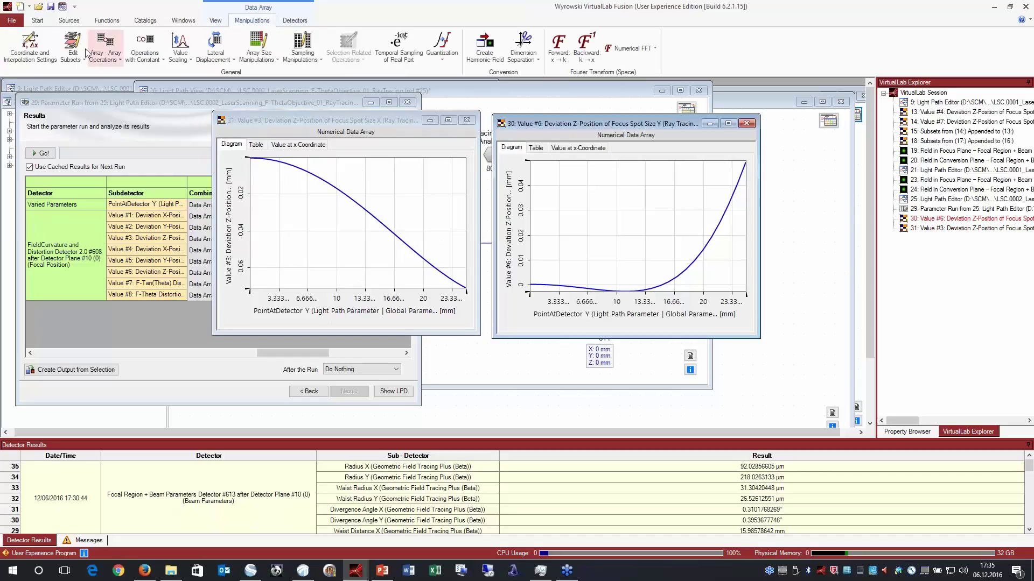
click(67, 61)
click(80, 85)
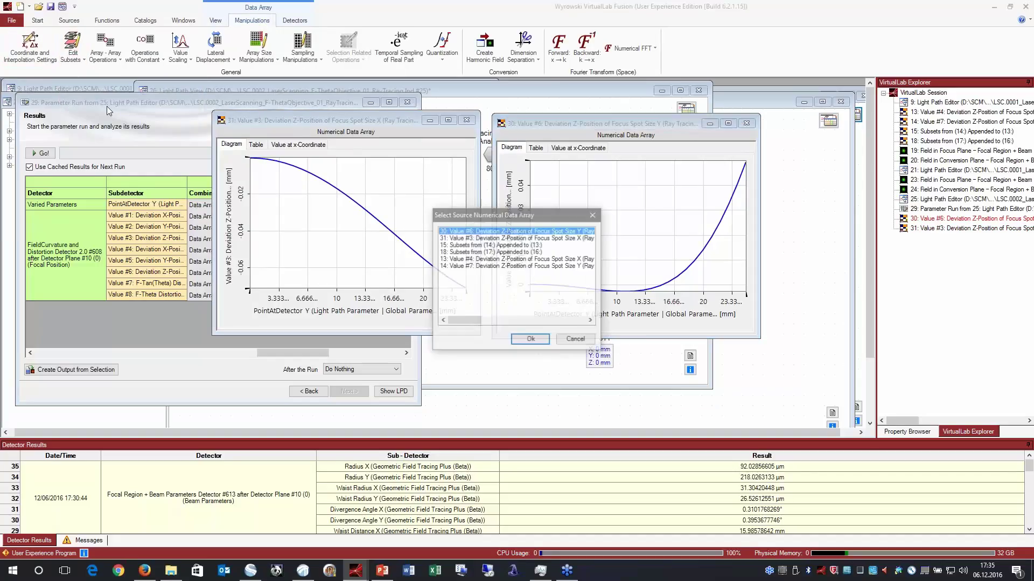
click(477, 238)
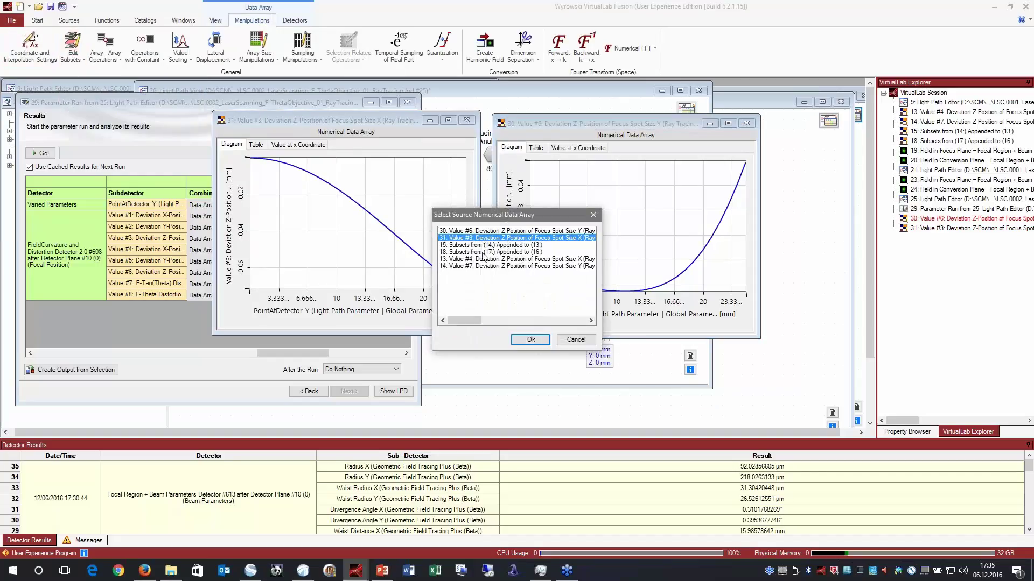
click(531, 339)
click(472, 310)
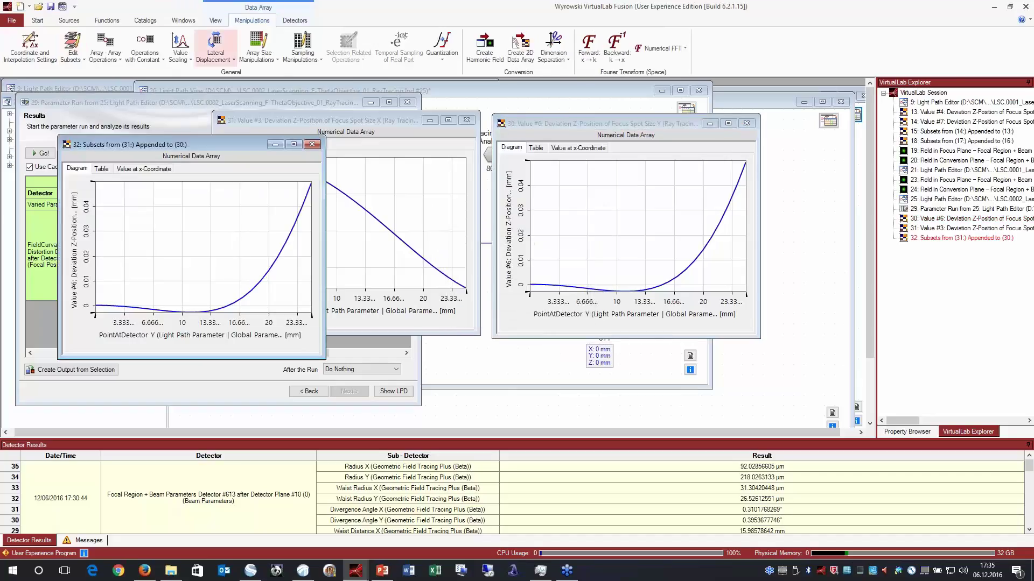
Show both deviation curves in multigraph mode and place the diagram beside the earlier combined diagram "Subsets from (14:) Appended to (13:)"
click(215, 20)
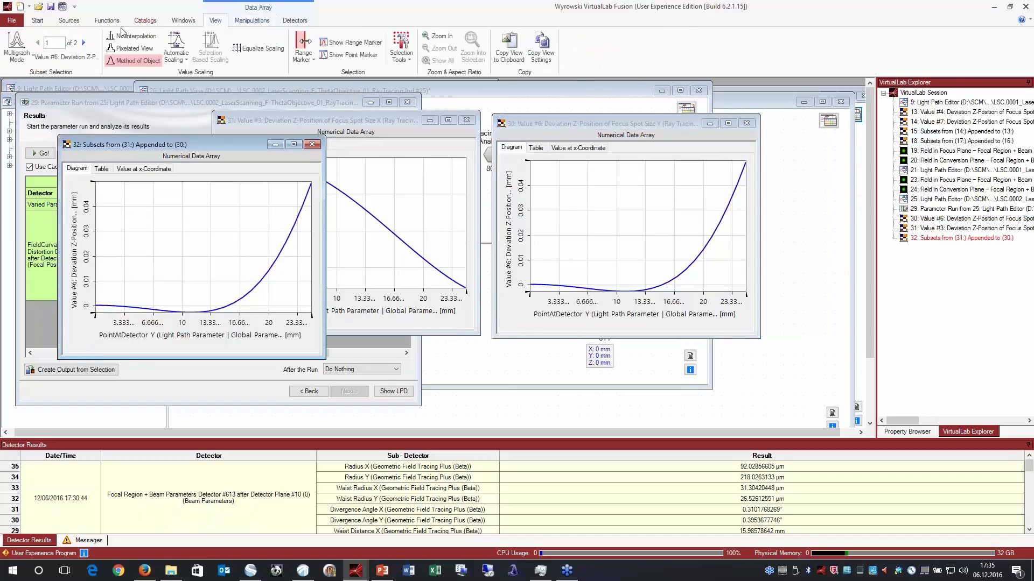
click(21, 48)
drag(188, 144, 543, 103)
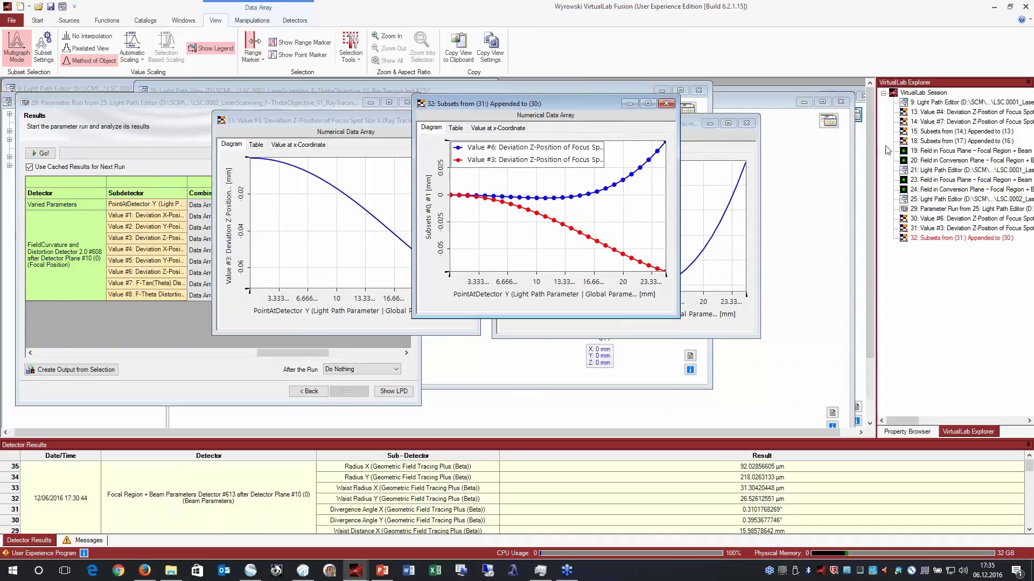
double_click(939, 131)
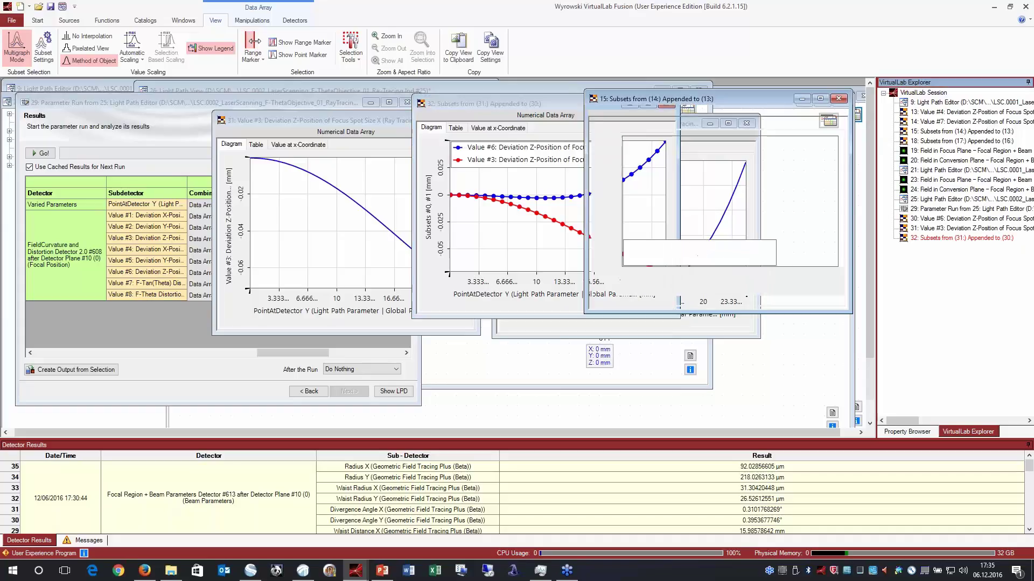
mouse_move(550, 105)
mouse_down()
mouse_move(450, 98)
mouse_move(460, 98)
mouse_up()
click(631, 98)
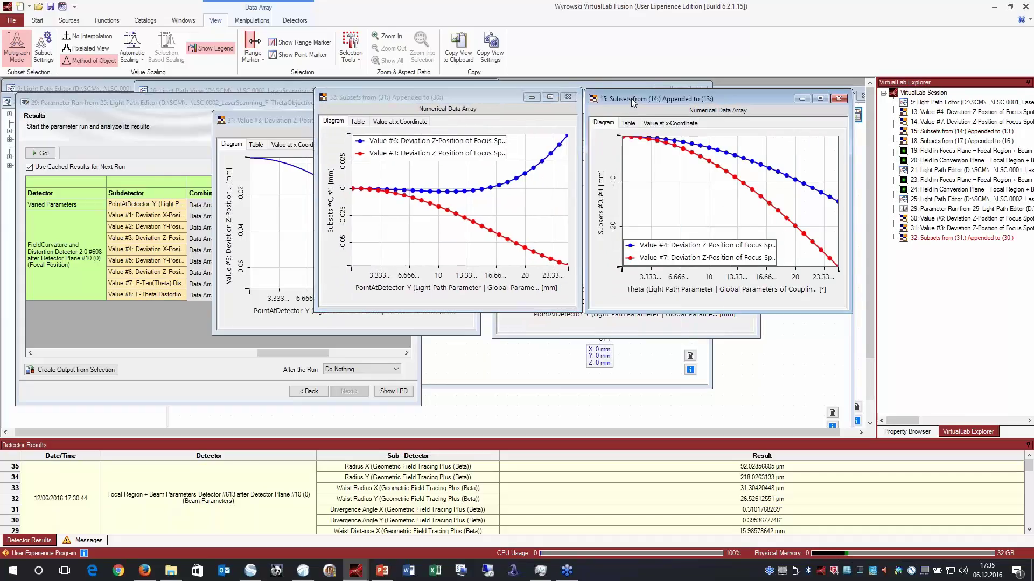
drag(629, 100, 629, 96)
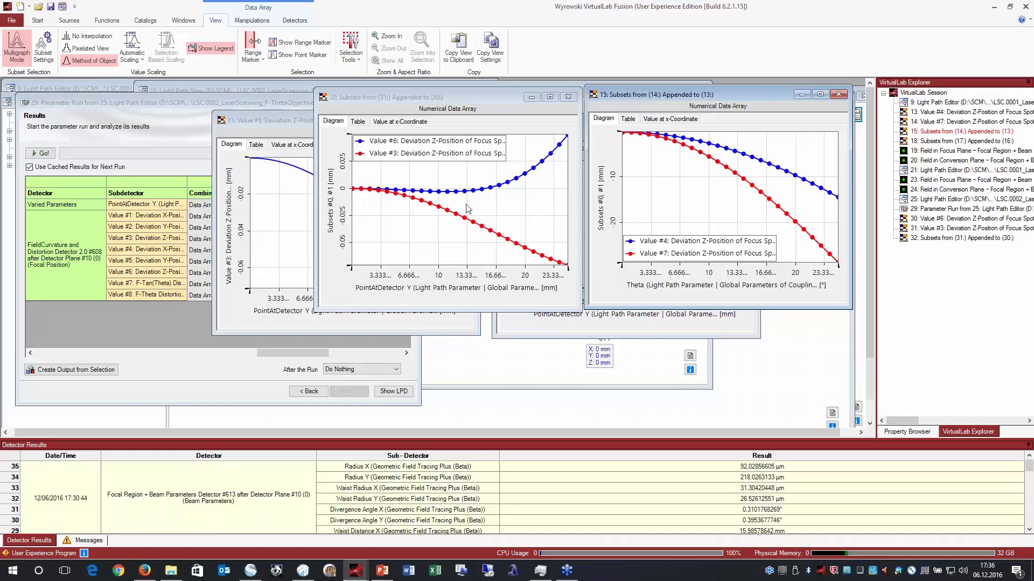
Plot the F-Tan(Theta) distortion (Value #7) and F-Theta distortion (Value #8) from the parameter run, and separate the two diagrams
click(146, 314)
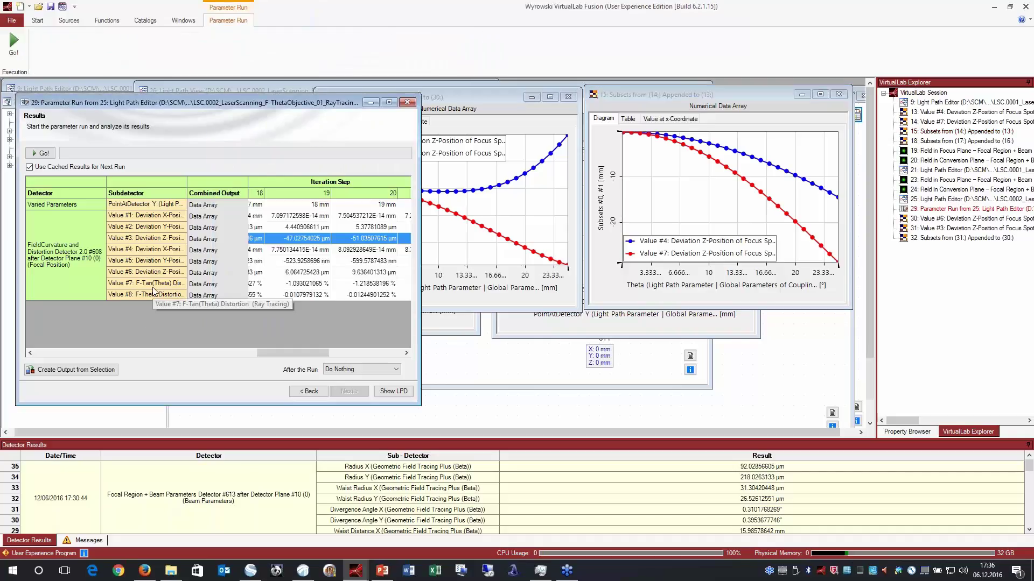
double_click(155, 288)
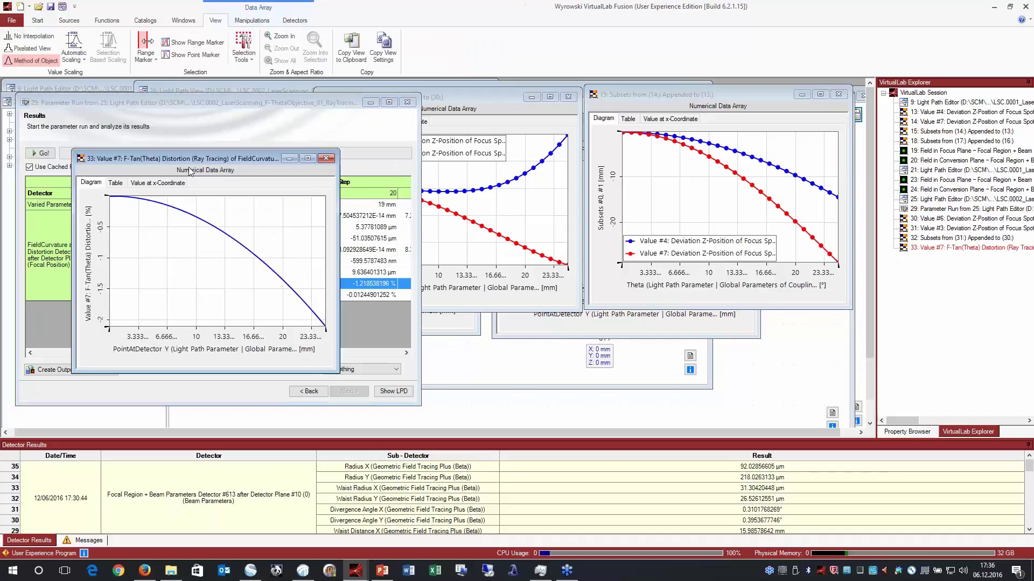
drag(293, 120, 301, 117)
double_click(146, 291)
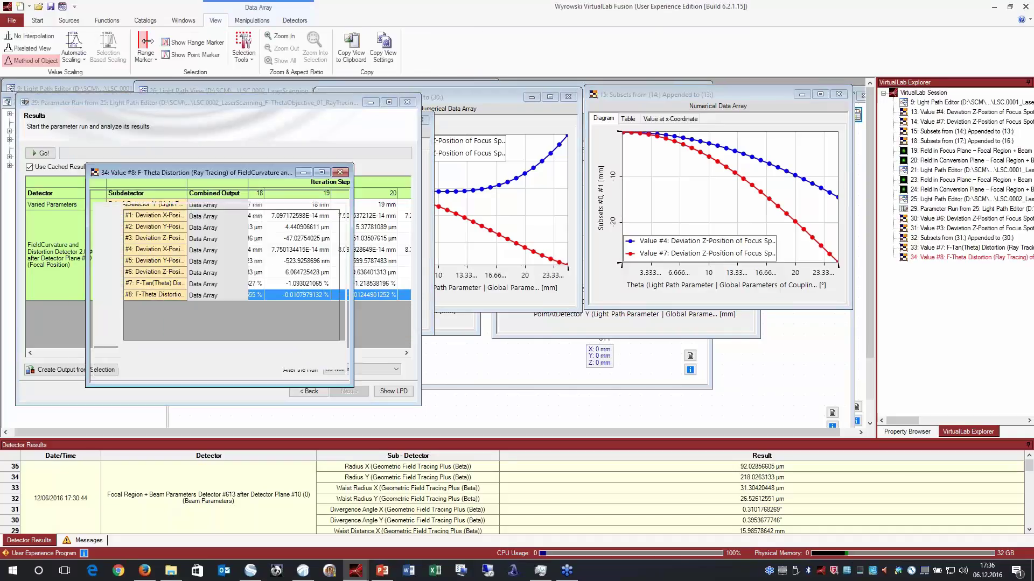
drag(250, 177, 503, 154)
Append the F-Tan(Theta) distortion (Value #7) as a subset to the F-Theta distortion (Value #8) data array
click(593, 149)
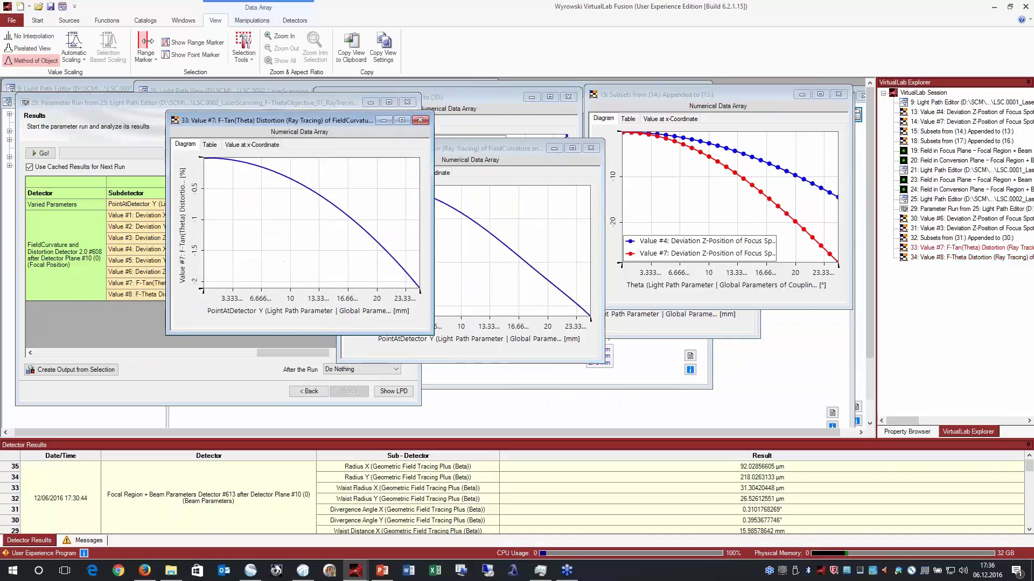
click(250, 22)
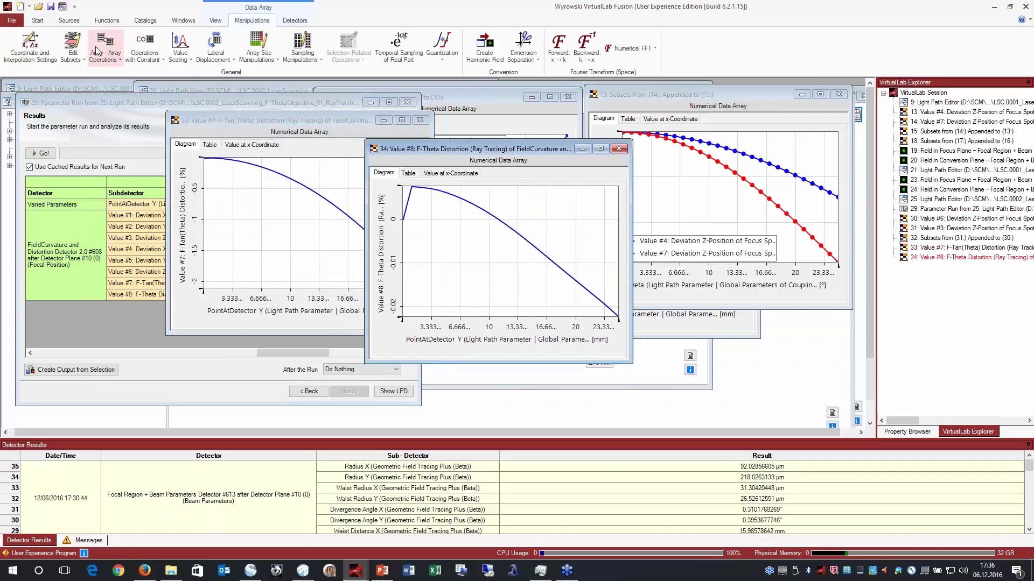
click(72, 48)
click(82, 89)
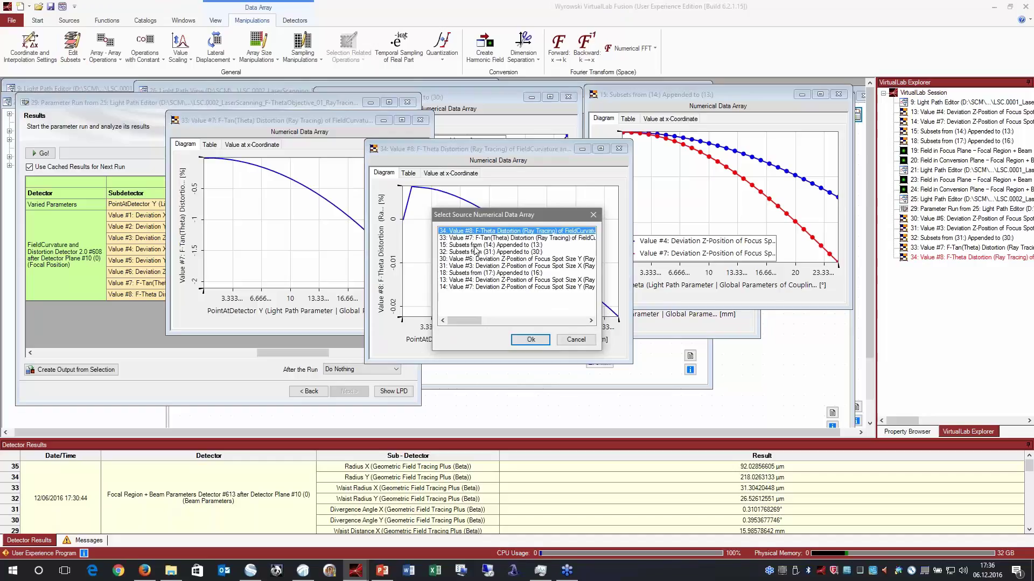
click(471, 238)
click(529, 339)
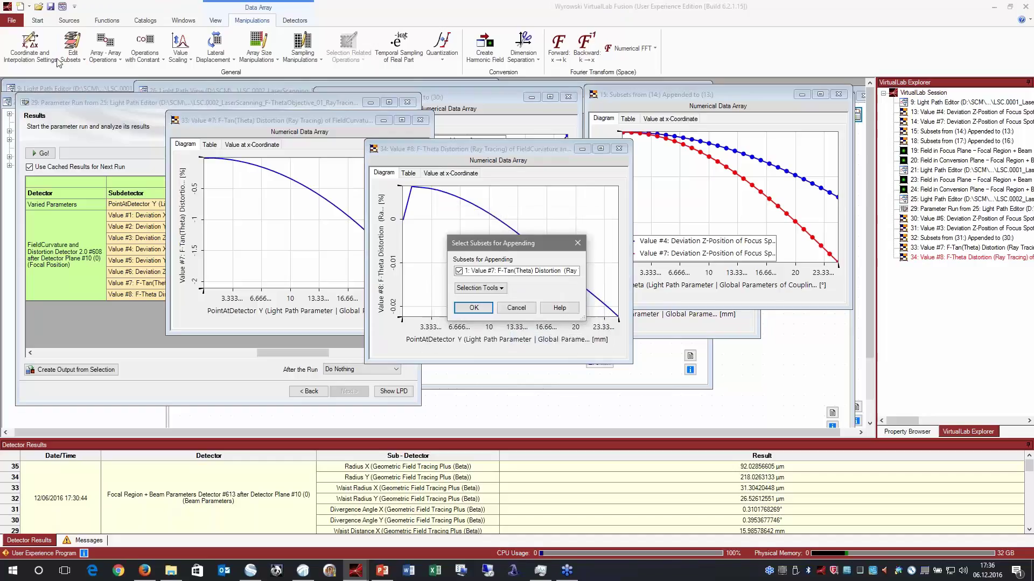
click(474, 308)
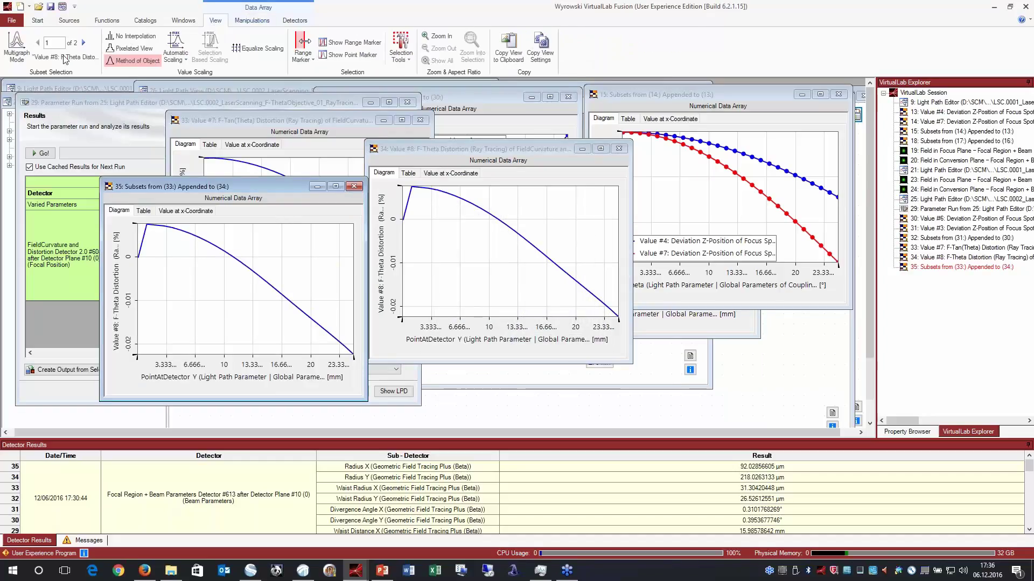
Show both distortion curves in multigraph mode with the legend alignment set to Bottom Left
drag(279, 188, 670, 200)
click(897, 432)
click(918, 233)
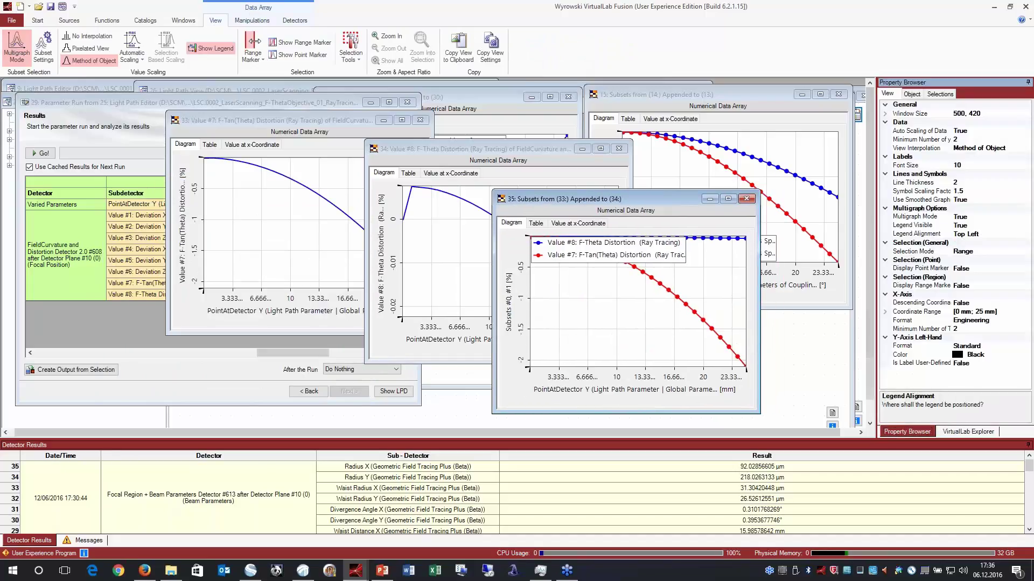
click(969, 234)
click(962, 283)
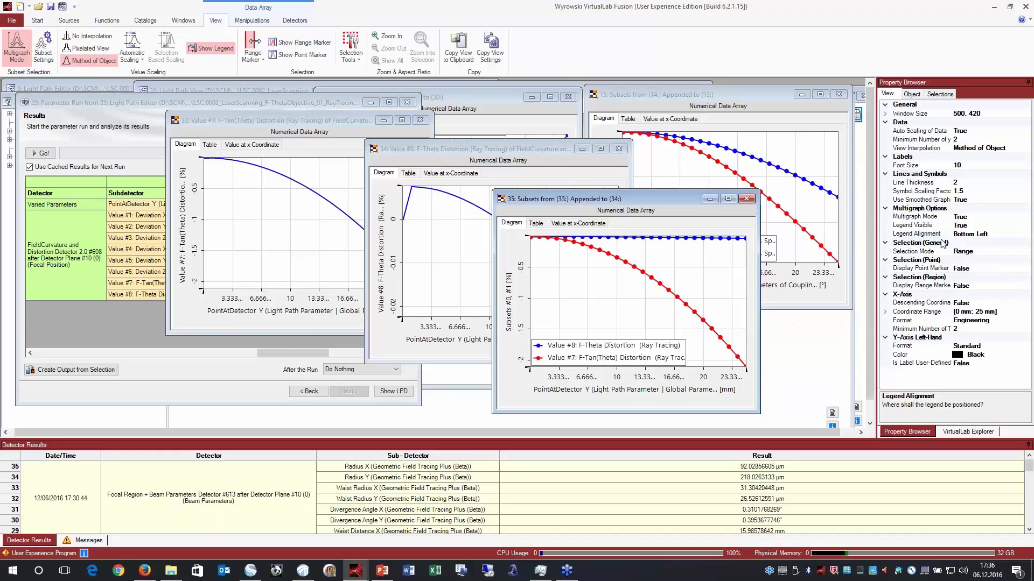
Bring up the earlier distortion diagram "Subsets from (17:) Appended to (16:)" and place the new distortion diagram beside it
click(969, 431)
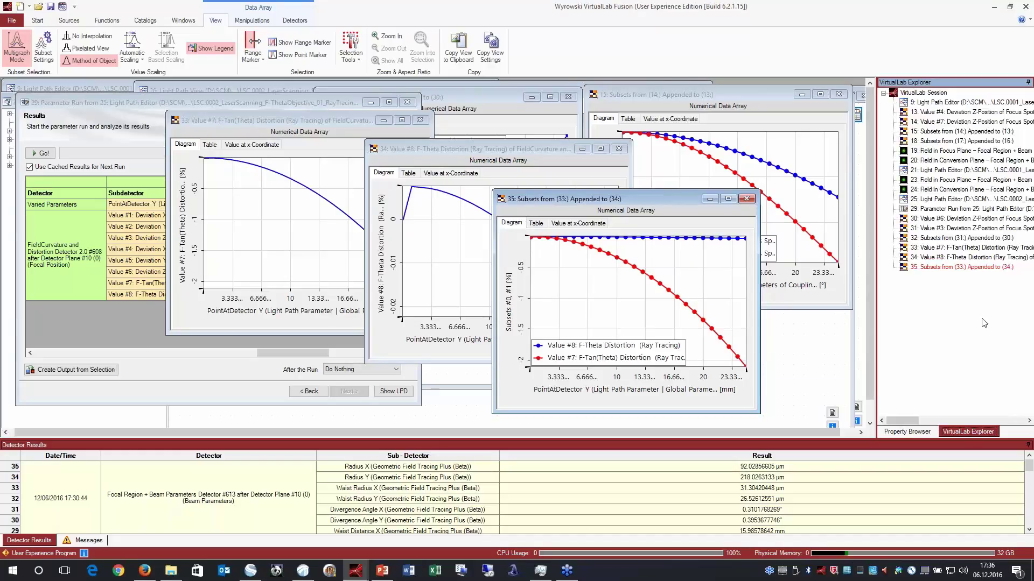
double_click(948, 141)
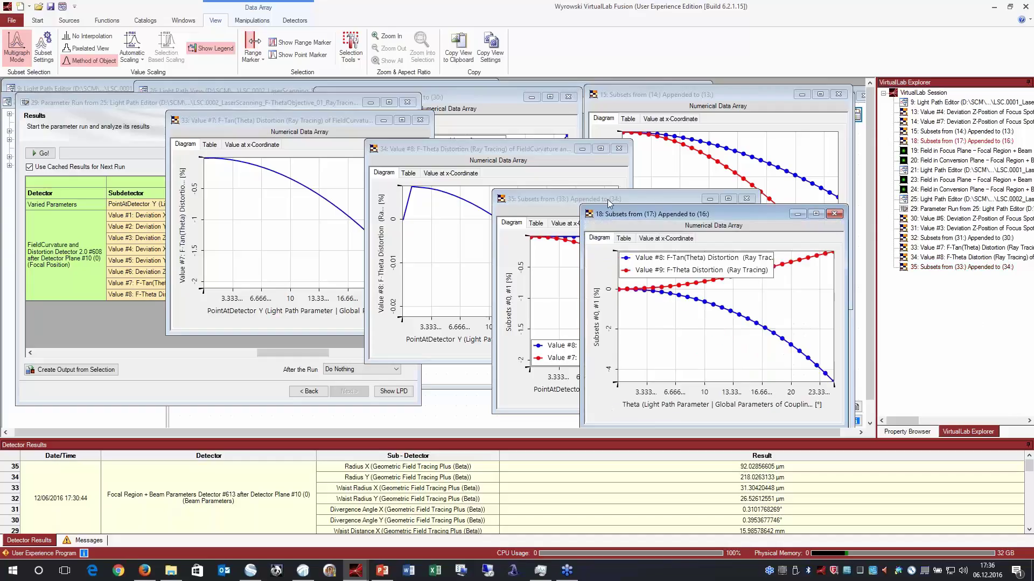
mouse_move(606, 199)
mouse_down()
mouse_move(496, 213)
mouse_move(412, 208)
mouse_move(413, 218)
mouse_move(422, 212)
mouse_up()
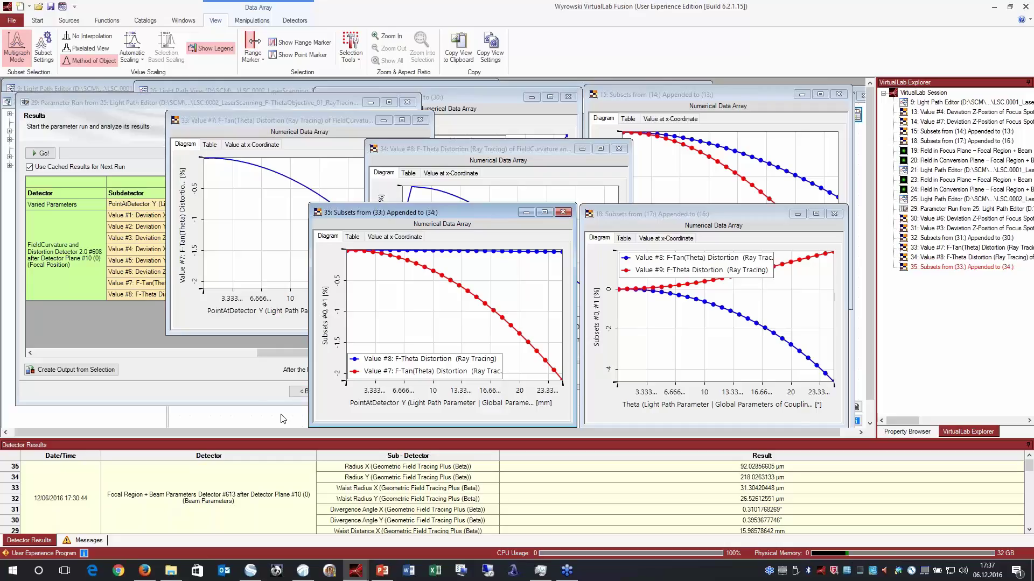
Set PointAtDetector Y to 0 mm in the parameter overview of the F-Theta objective light path, and accept the parameters
click(935, 202)
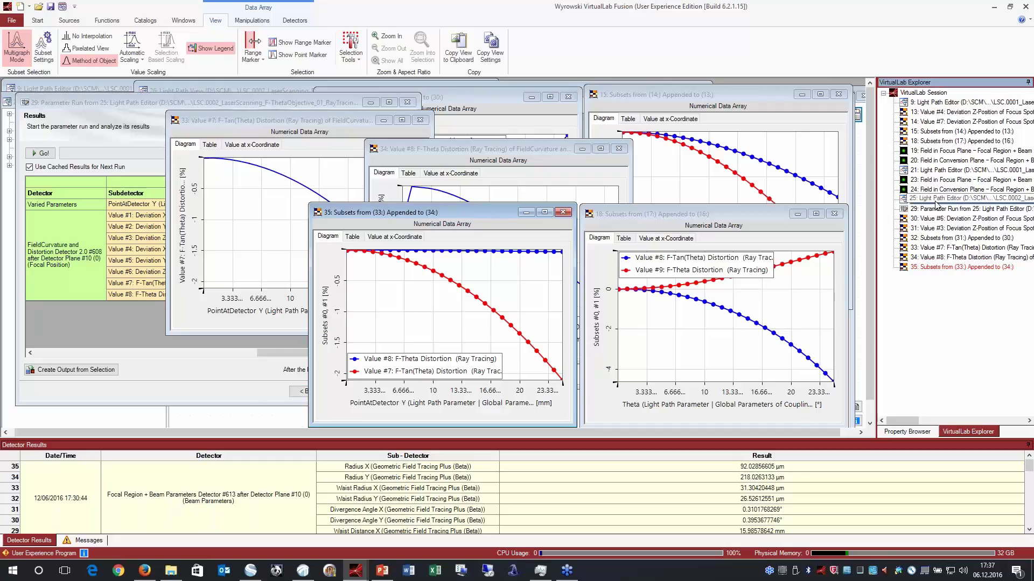
double_click(935, 201)
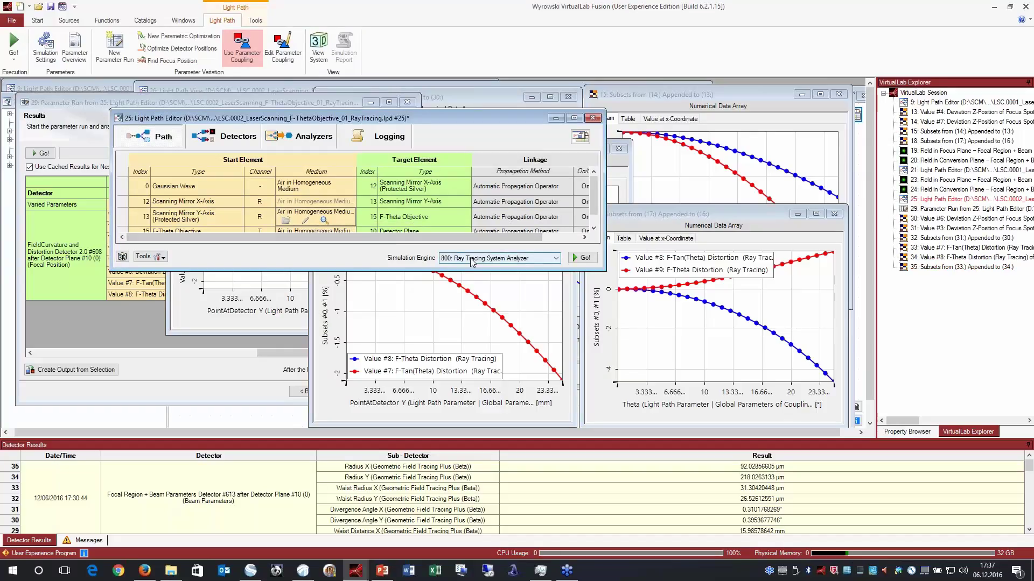
click(83, 48)
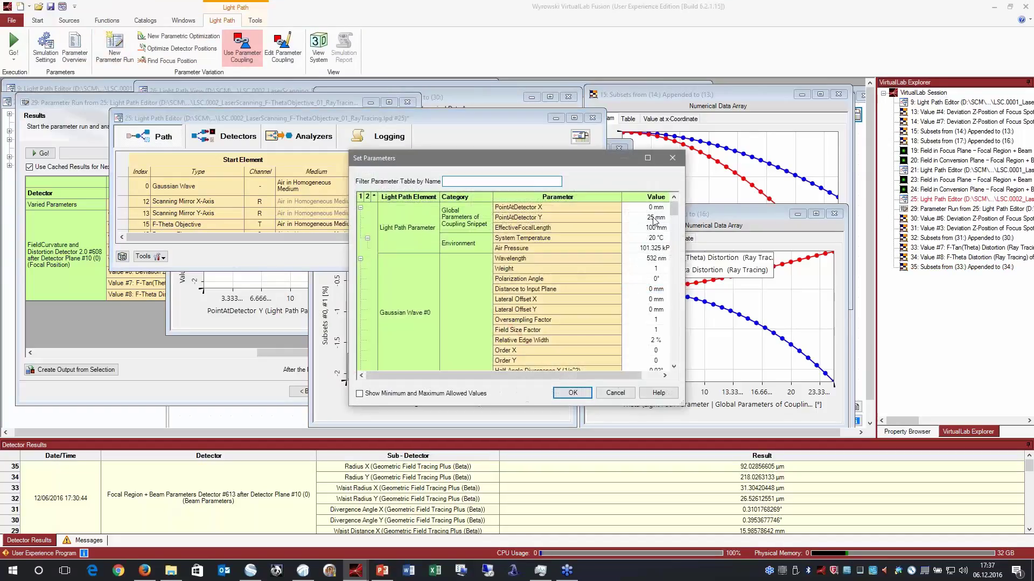
double_click(653, 218)
text(0)
drag(685, 280, 752, 280)
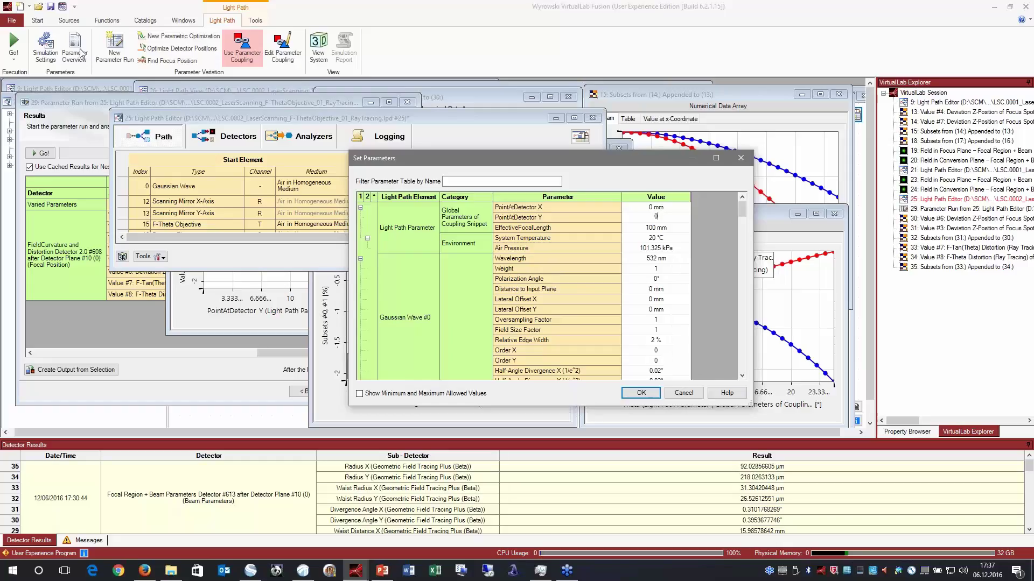
click(651, 228)
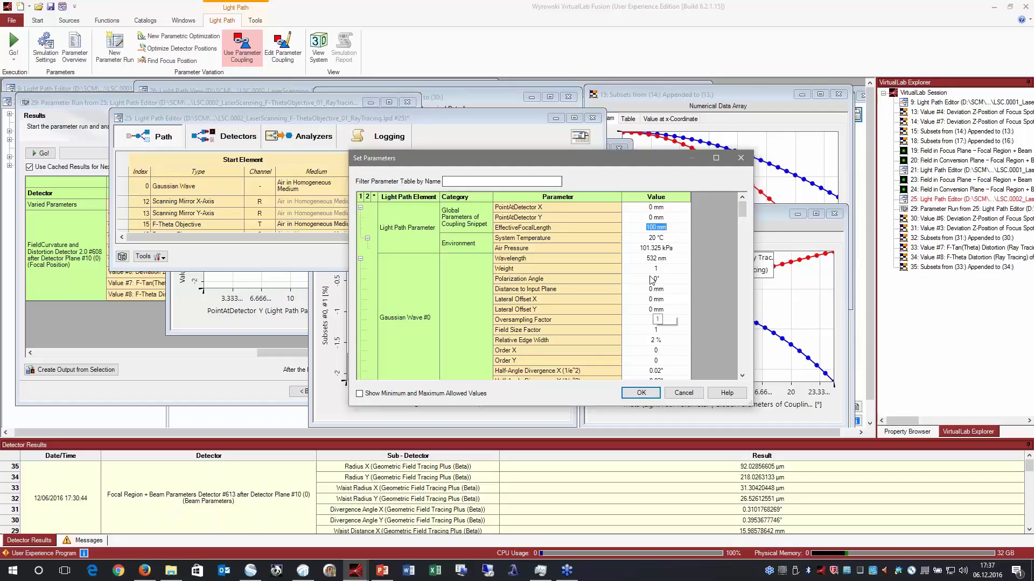
click(648, 394)
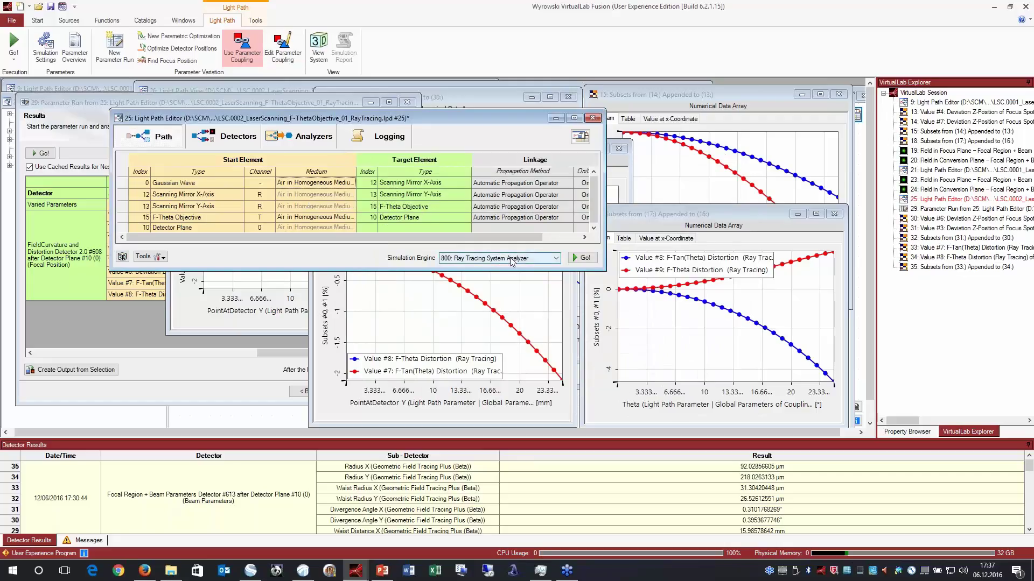
Activate the link to the Focal Region + Beam Parameters Detector #614 and deactivate the Virtual Screen #600 link in the light path view
click(579, 137)
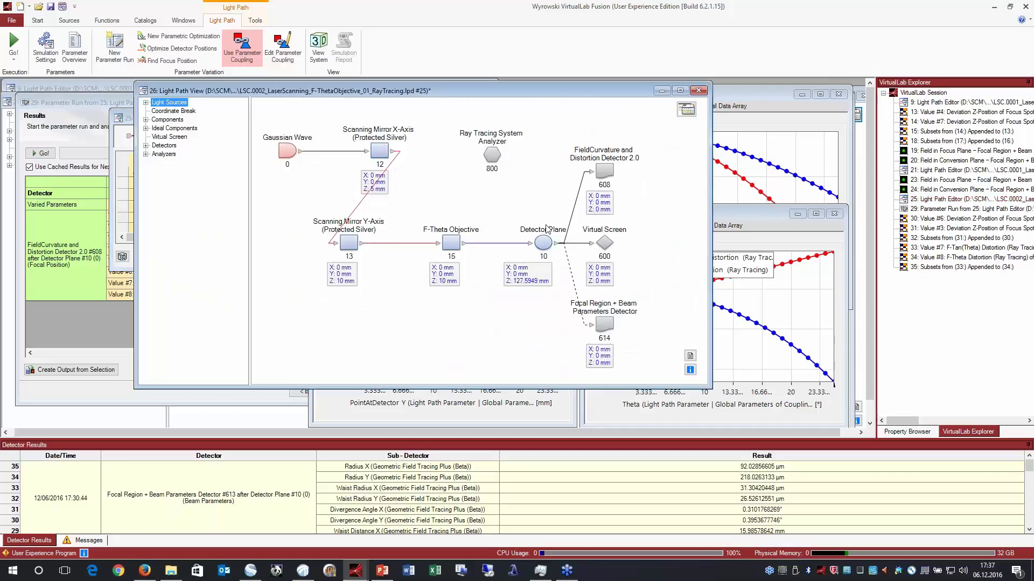
click(577, 295)
click(578, 244)
click(685, 111)
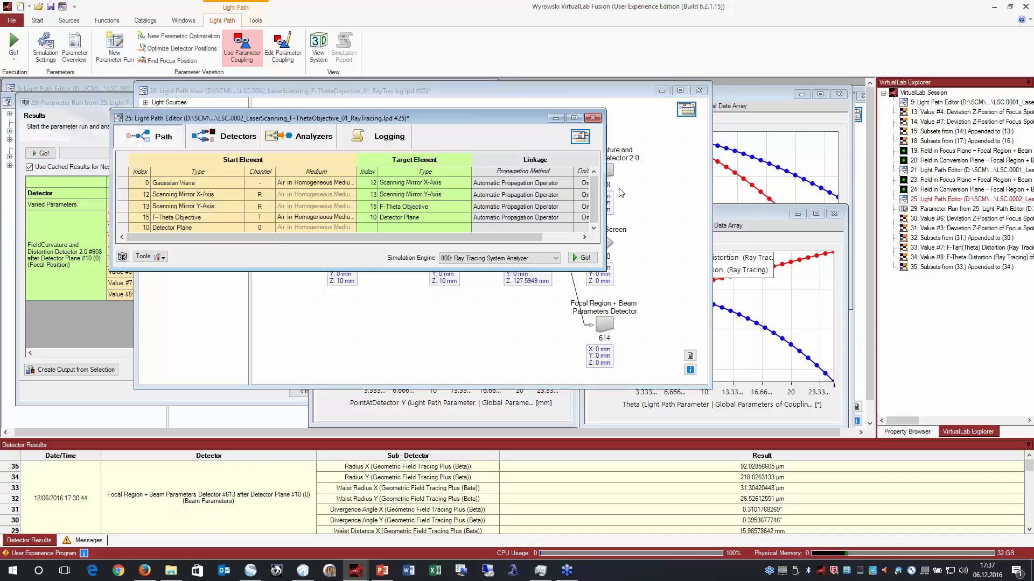
Run the light path simulation with the Geometric Field Tracing Plus (Beta) engine
click(528, 259)
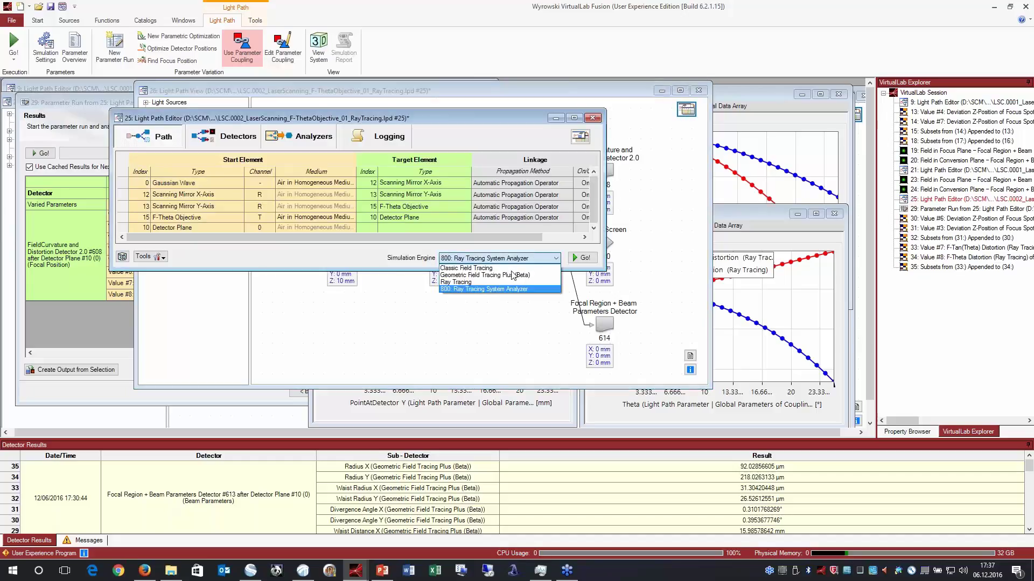
click(483, 276)
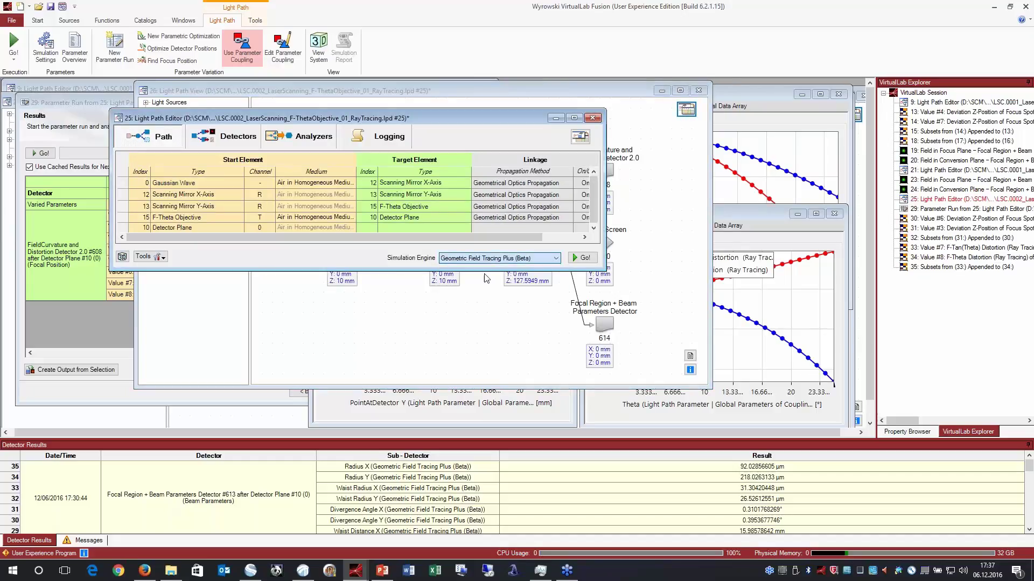
click(577, 259)
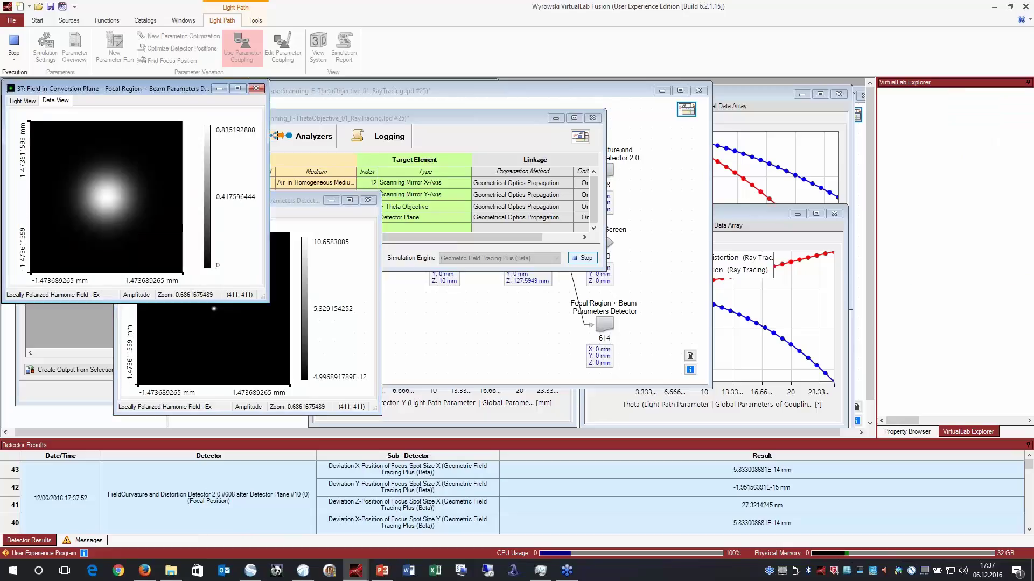
Arrange the focus plane and conversion plane fields side by side and enlarge the focal spot in the focus plane field
drag(180, 89, 682, 162)
drag(273, 200, 375, 164)
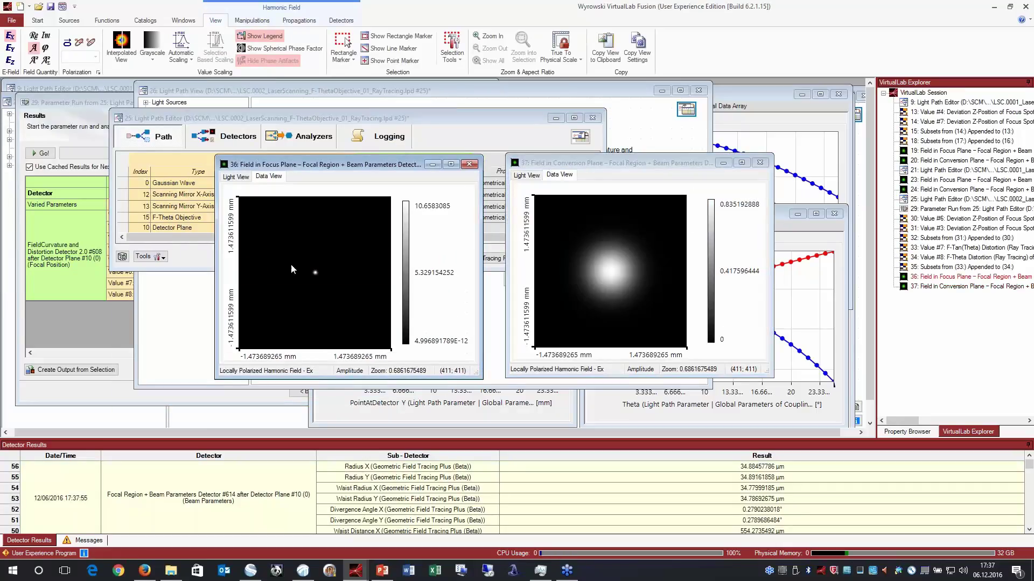
scroll(302, 272, up, 5)
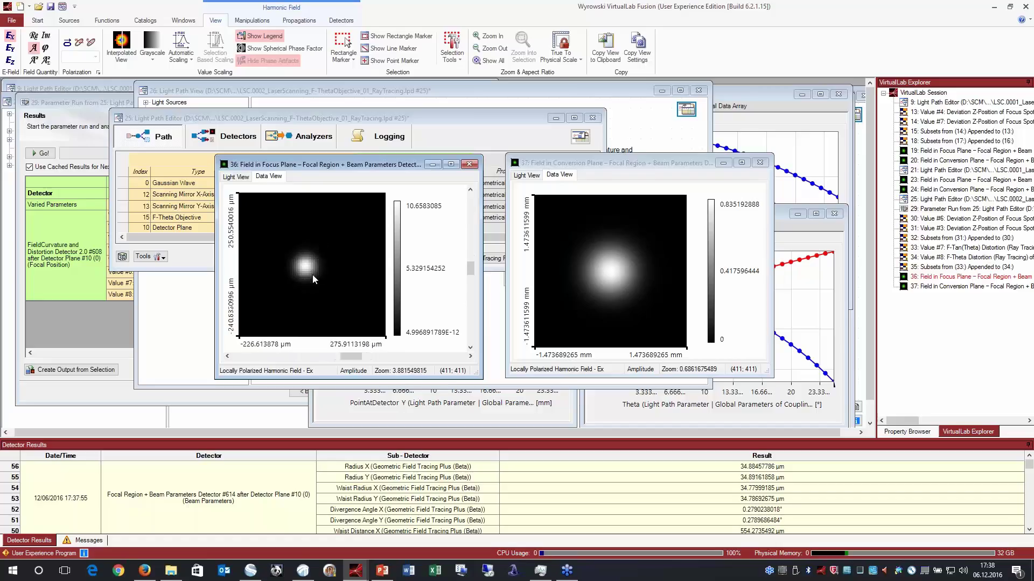
Enlarge the focal spot in the on-axis focus plane field and apply the Reverse Rainbow colour table to it
scroll(312, 250, up, 1)
click(152, 54)
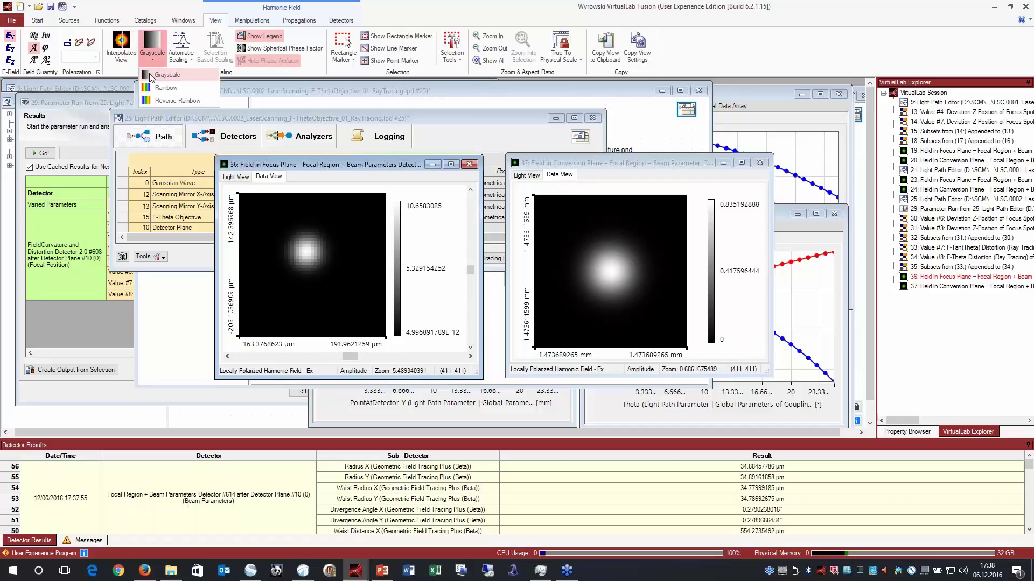
click(177, 98)
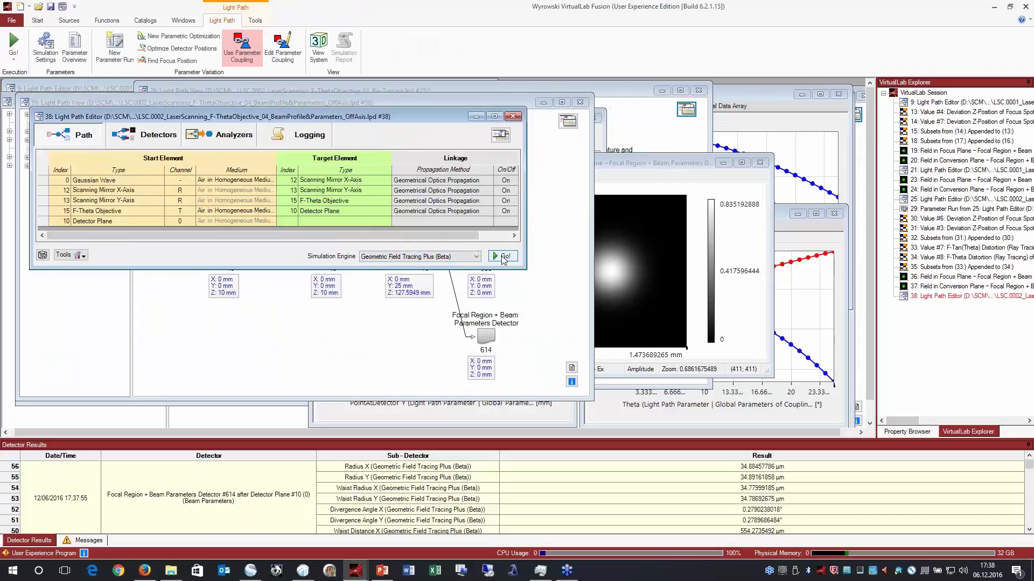
Simulate the off-axis F-Theta objective light path with Geometric Field Tracing Plus (Beta), and place the conversion plane field beside the focus plane field
click(503, 257)
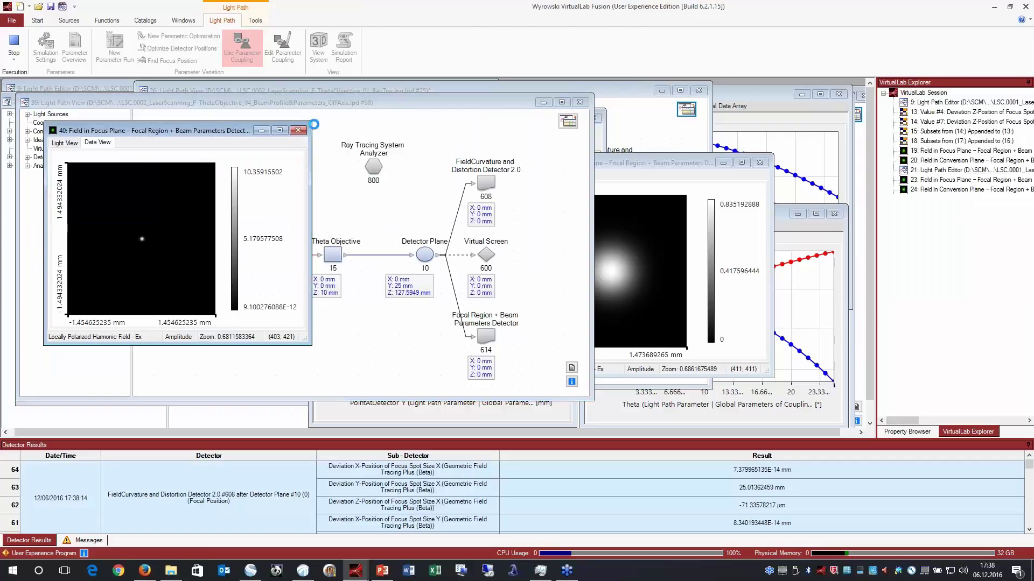
drag(222, 149, 562, 149)
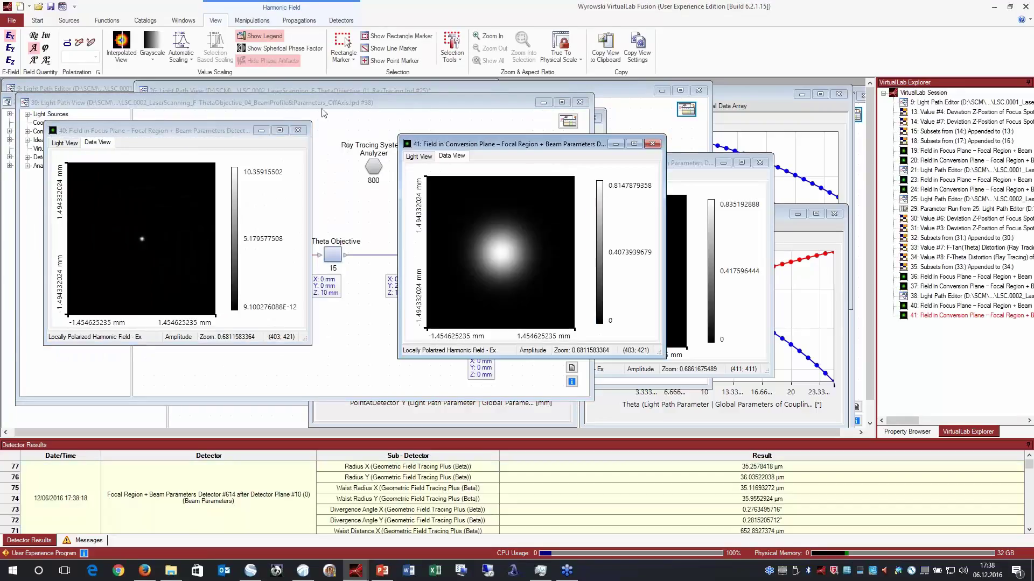
Enlarge the focal spot in the off-axis focus plane field and display it with the Reverse Rainbow colour table
click(176, 135)
scroll(133, 240, up, 4)
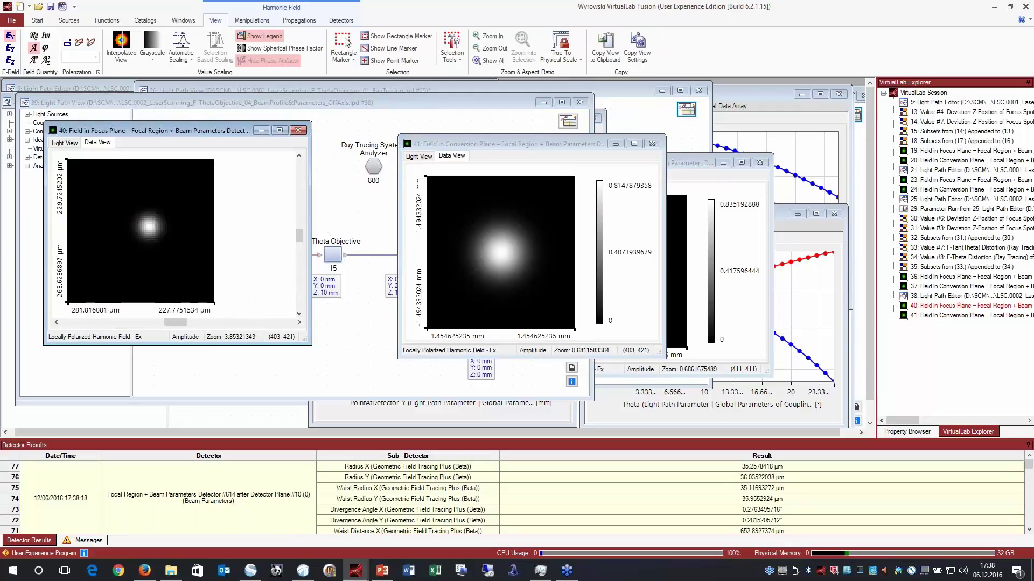
scroll(132, 227, up, 2)
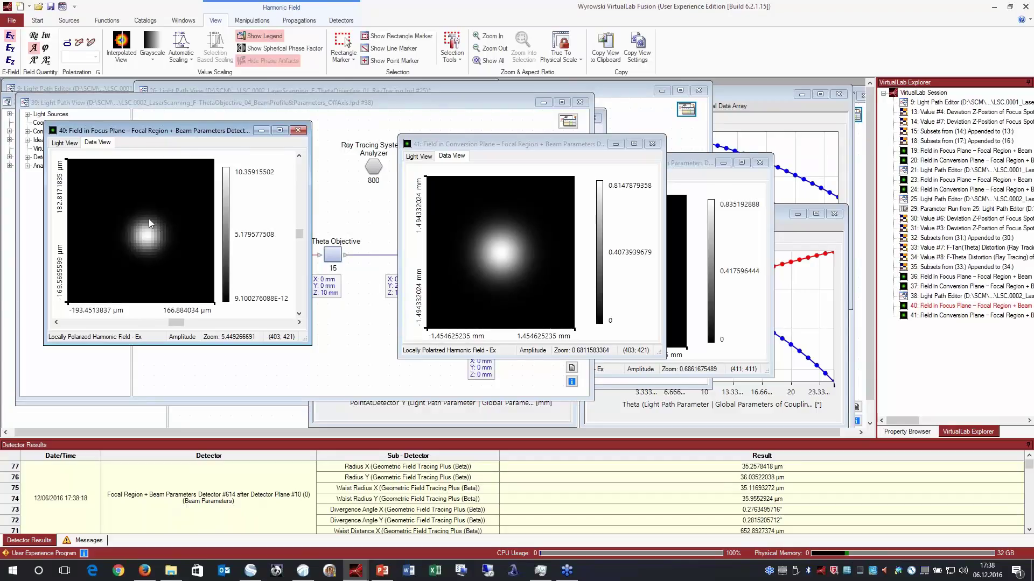
click(144, 57)
click(160, 104)
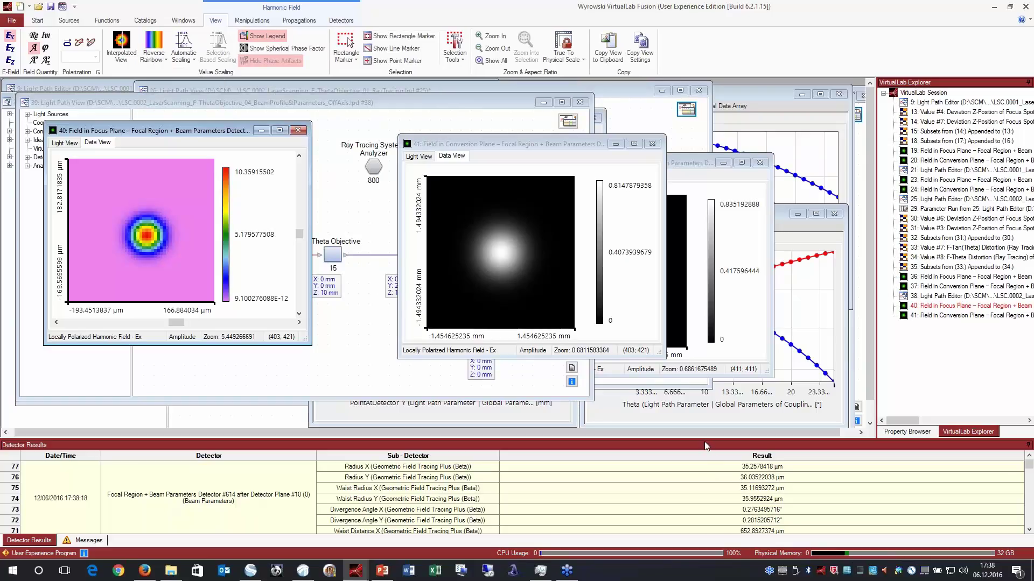
Enlarge the detector results area to compare the off-axis beam parameters with the on-axis ones, and shrink it again
drag(705, 439, 702, 176)
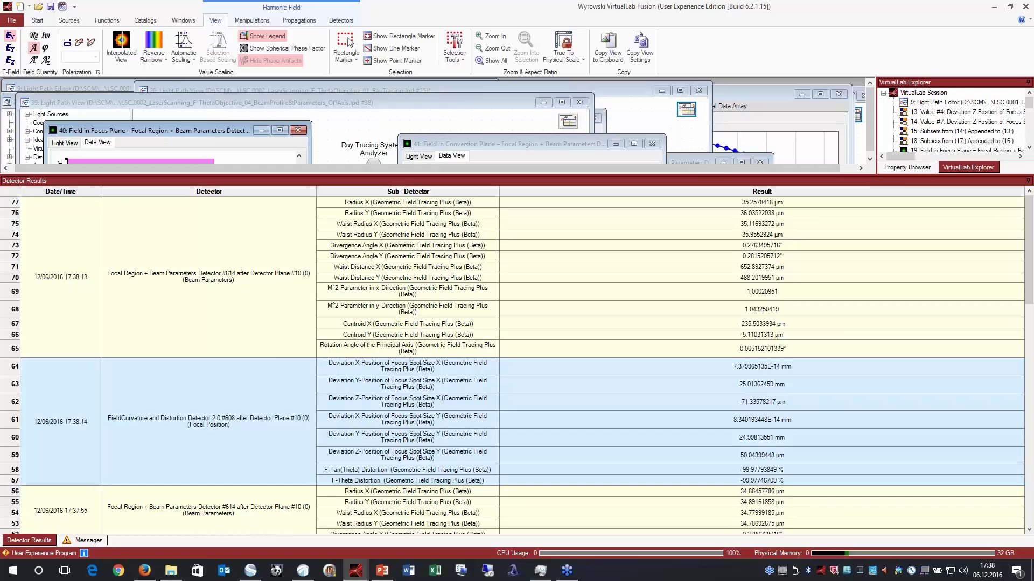
drag(712, 175, 716, 403)
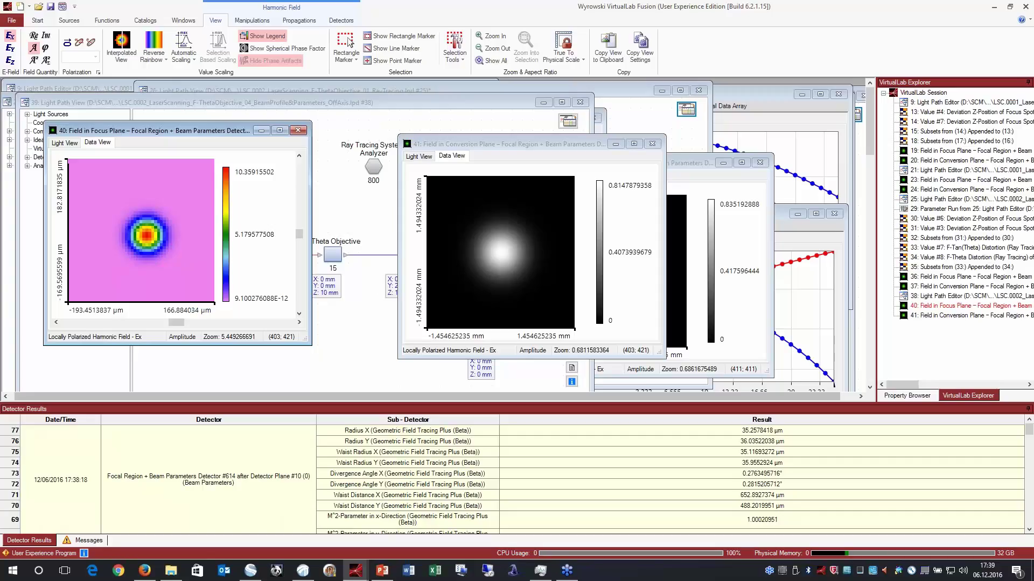
Switch to the PowerPoint presentation and show the LSC.0003 slides on mirror aberrations in a micromirror laser scanning system
key(alt+Tab)
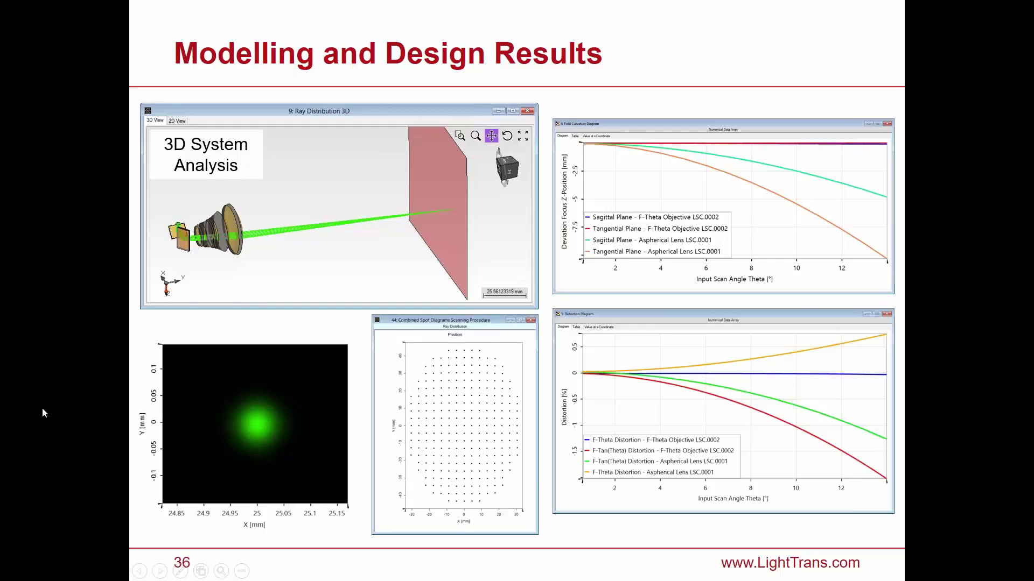
key(alt+Tab)
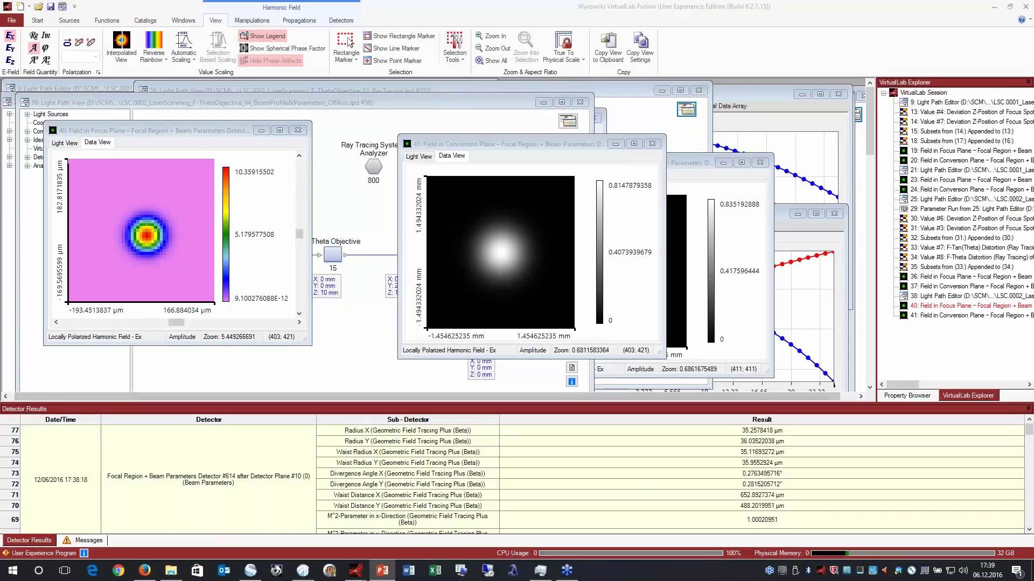
key(F5)
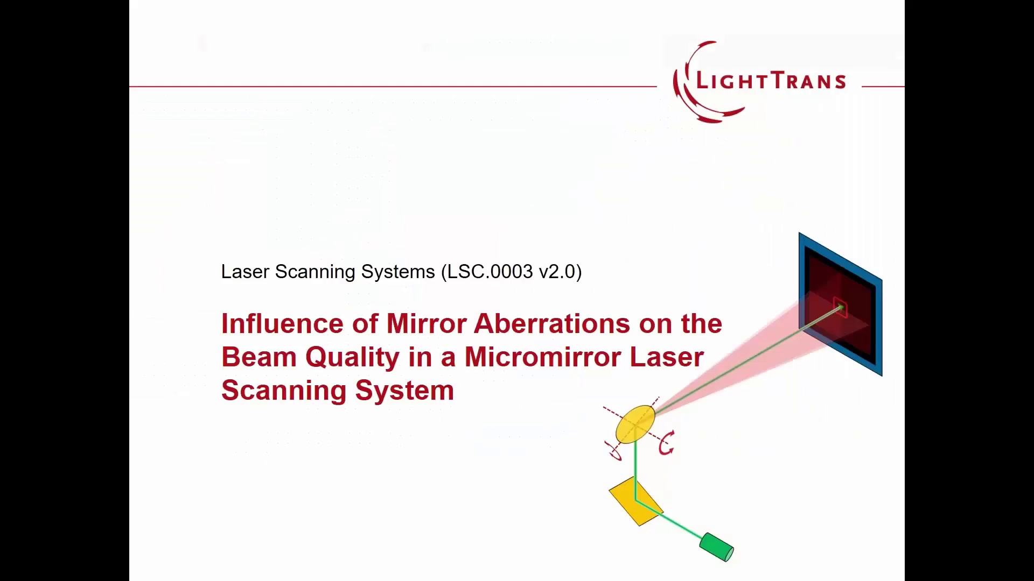
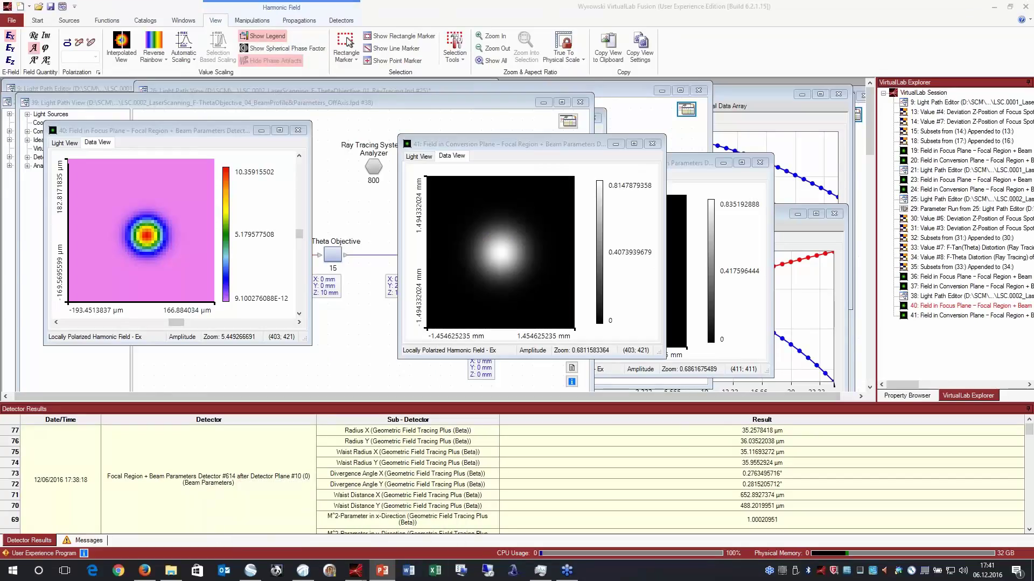
Return to VirtualLab Fusion and close all document windows without saving any changes
click(183, 21)
click(35, 54)
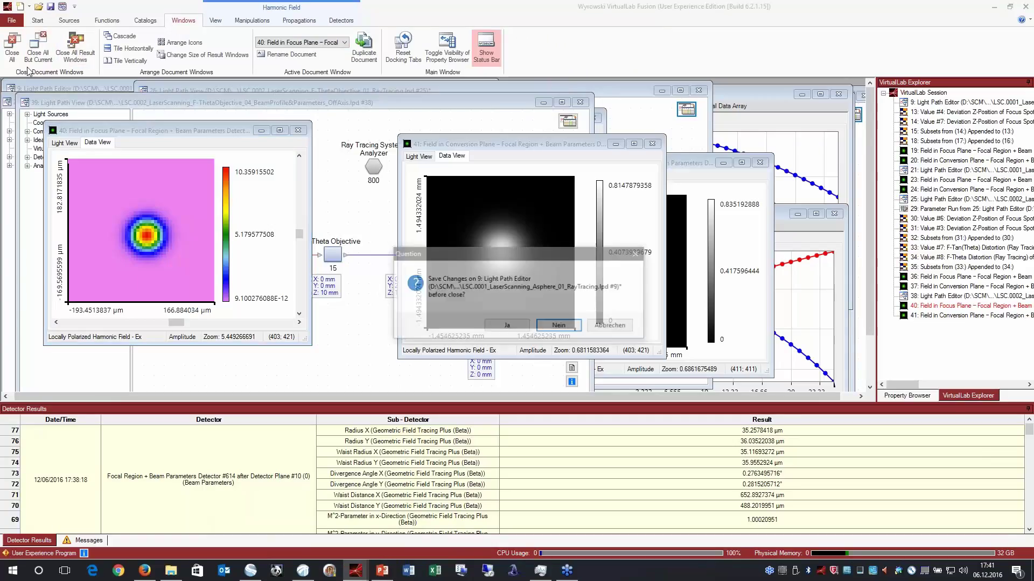
click(559, 326)
click(560, 327)
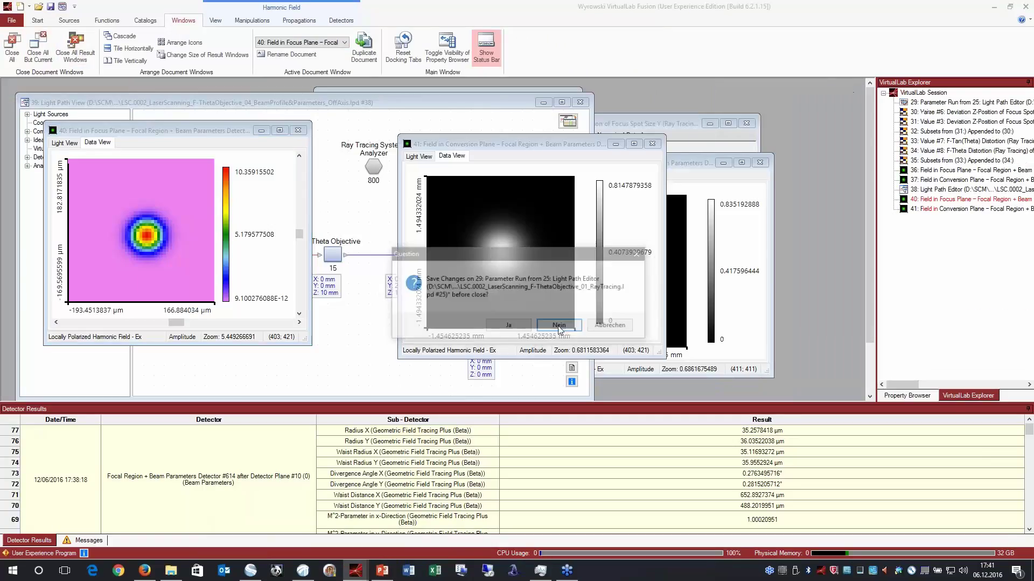
click(560, 326)
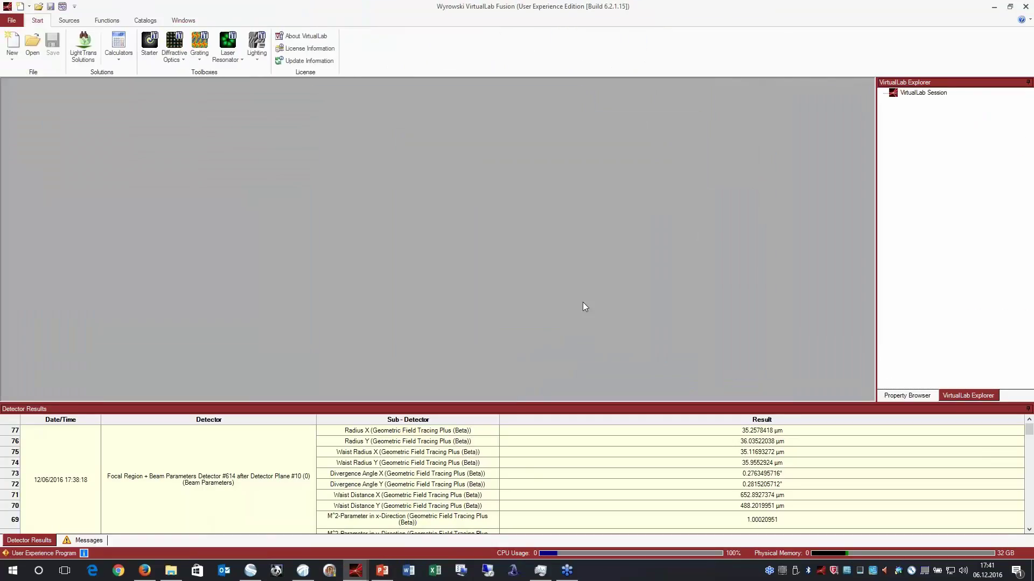
Open the light path file LSC.0003_LaserScanning_ Aberrations_01_Coma.lpd and bring its light path view to the front
drag(1033, 219, 478, 219)
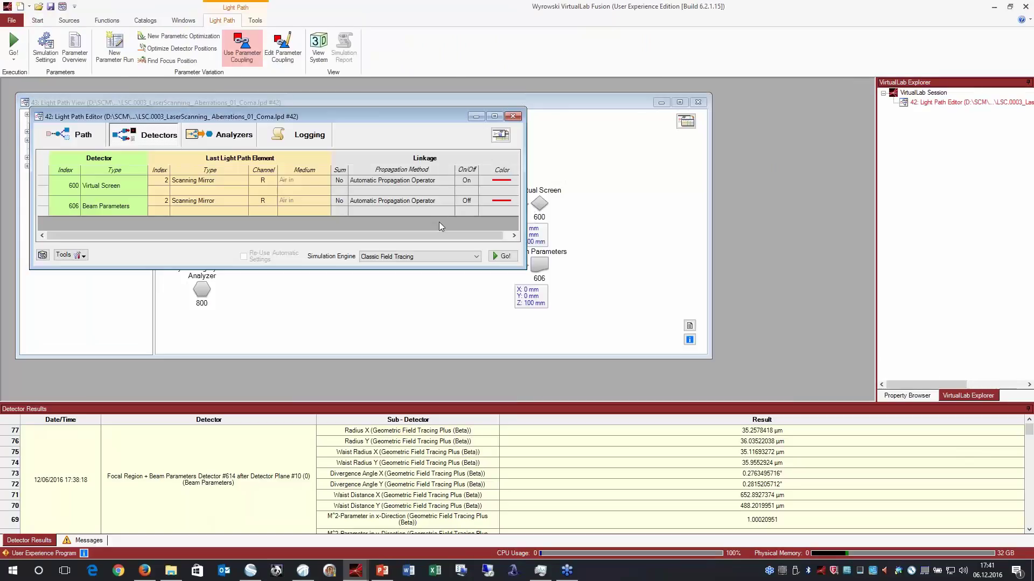
click(408, 310)
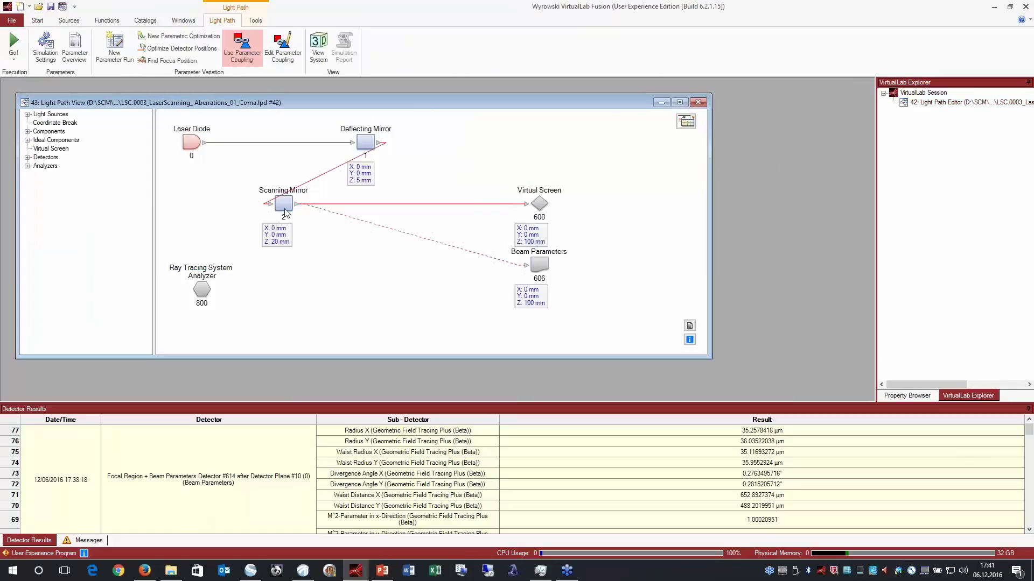
Open the Scanning Mirror's Zernike interface for editing and review its polynomial coefficients down to (10,3,3,cos)
click(291, 206)
double_click(291, 206)
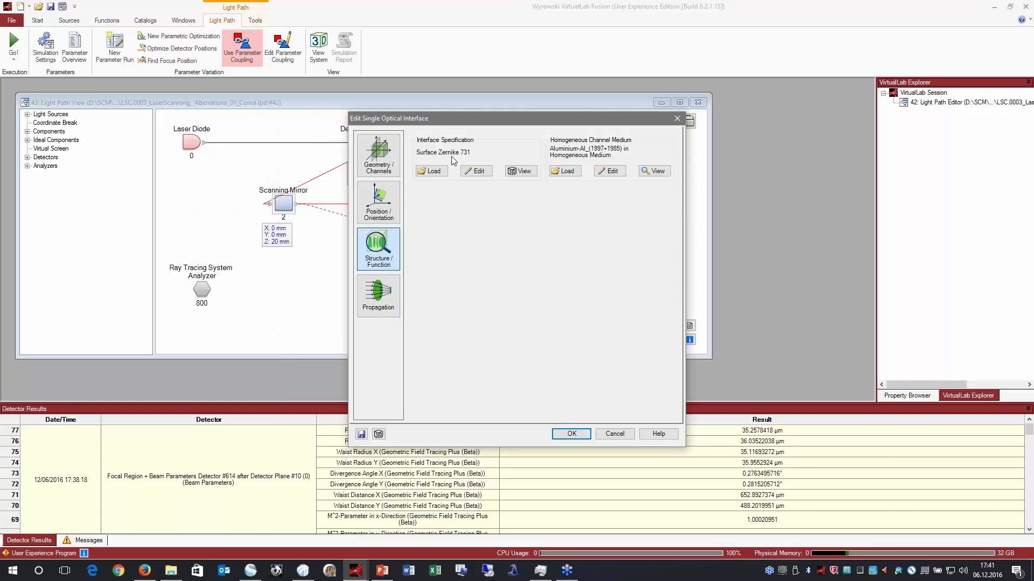
click(476, 171)
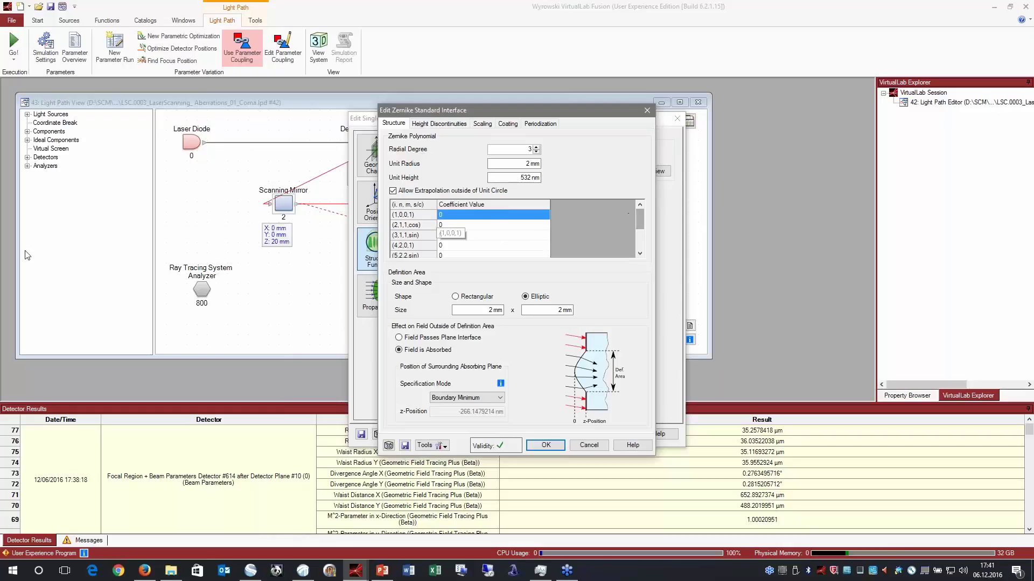
key(alt+Tab)
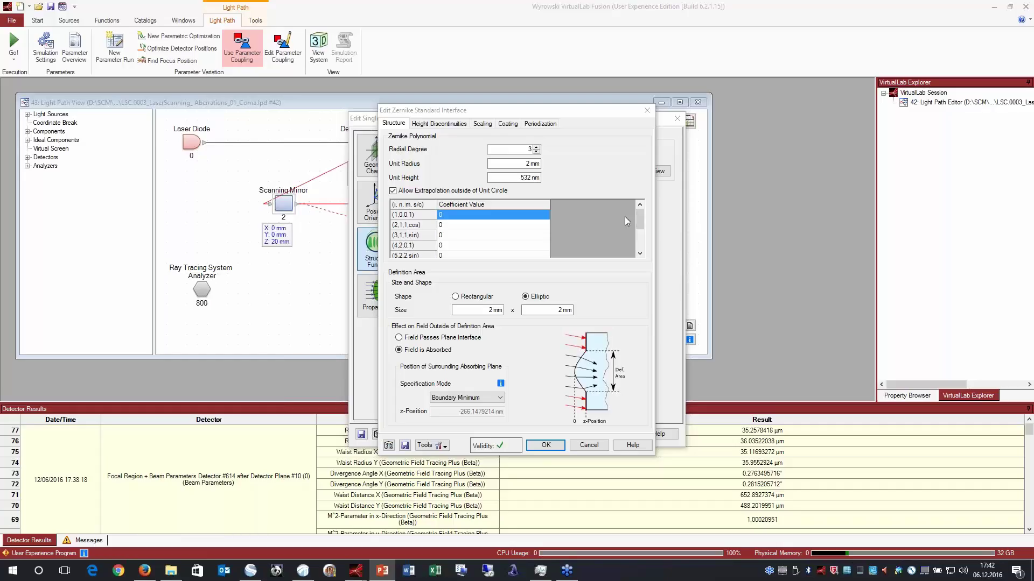
drag(640, 217, 635, 238)
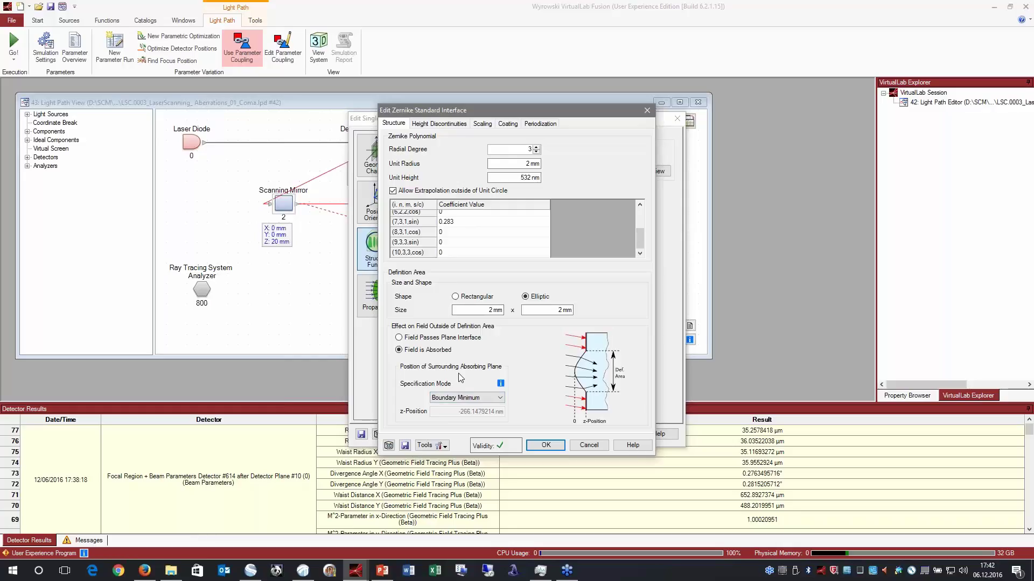
Set the Zernike interface's scaling in z-direction to 0.001 and accept the scanning mirror settings
click(483, 123)
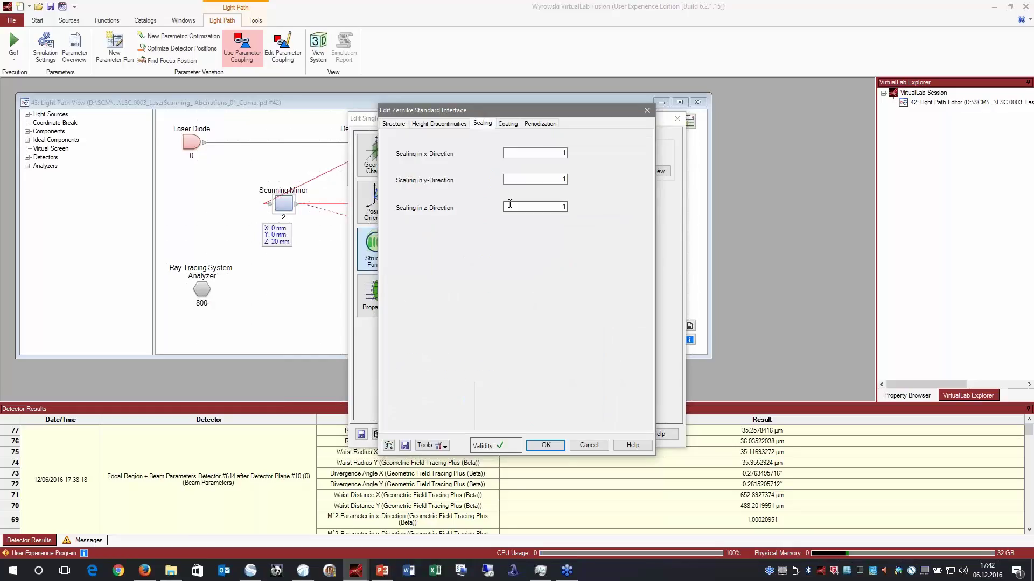
double_click(538, 207)
text(0)
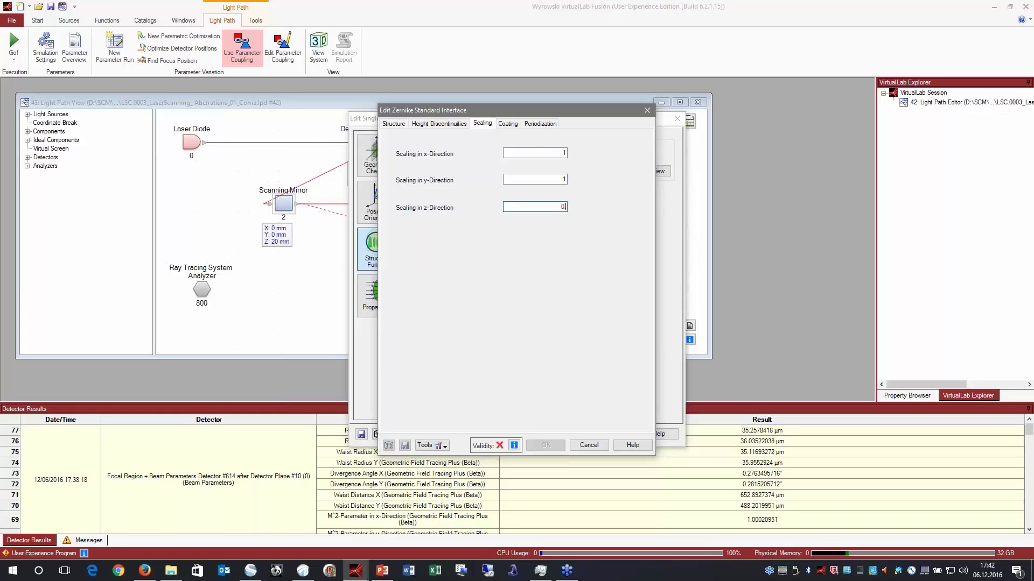
text(.001)
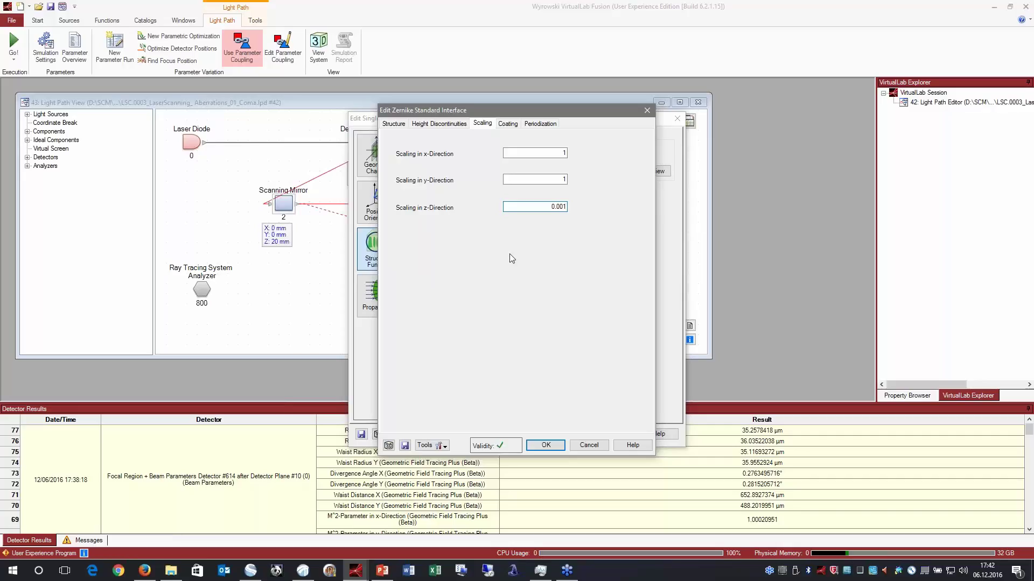
click(545, 445)
click(570, 436)
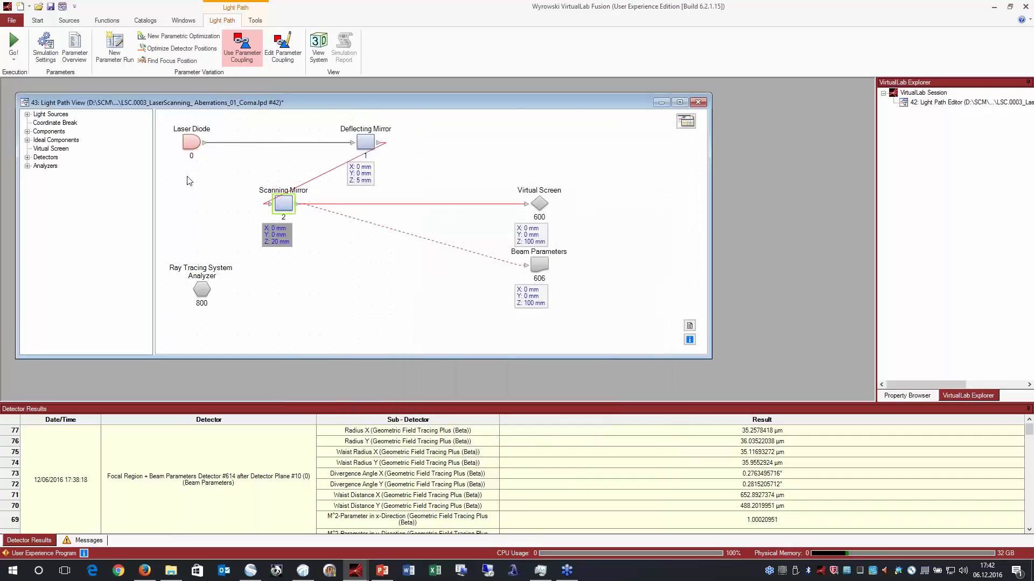
Run the coma light path simulation and show the Virtual Screen #600 field interpolated with the Reverse Rainbow colour table
click(6, 46)
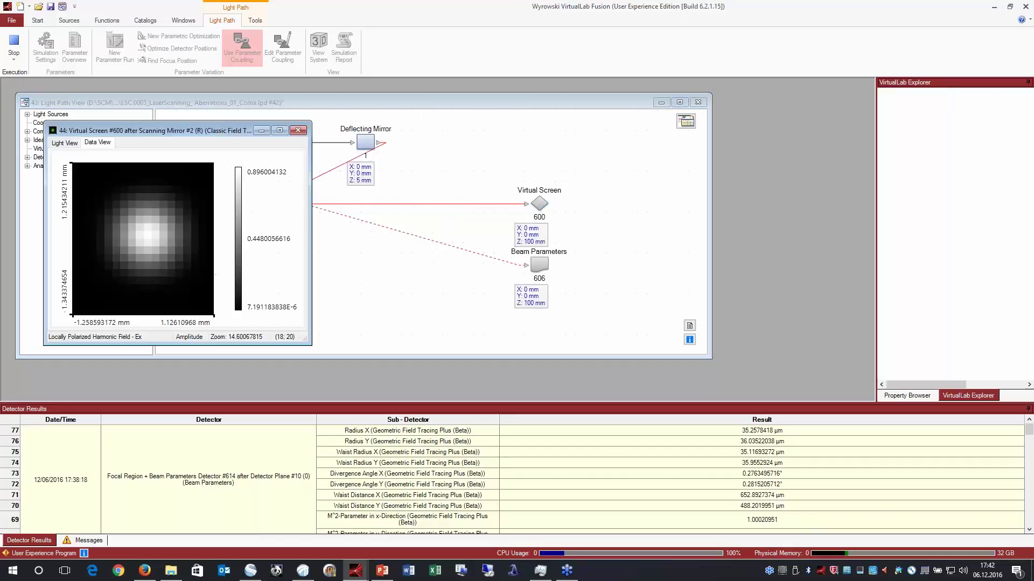
click(118, 54)
click(153, 54)
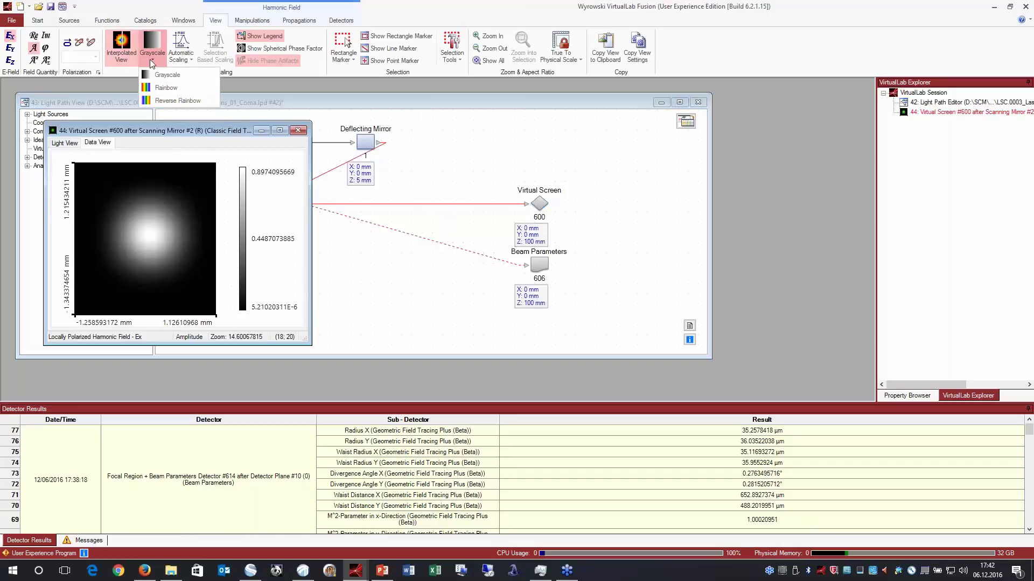
click(167, 99)
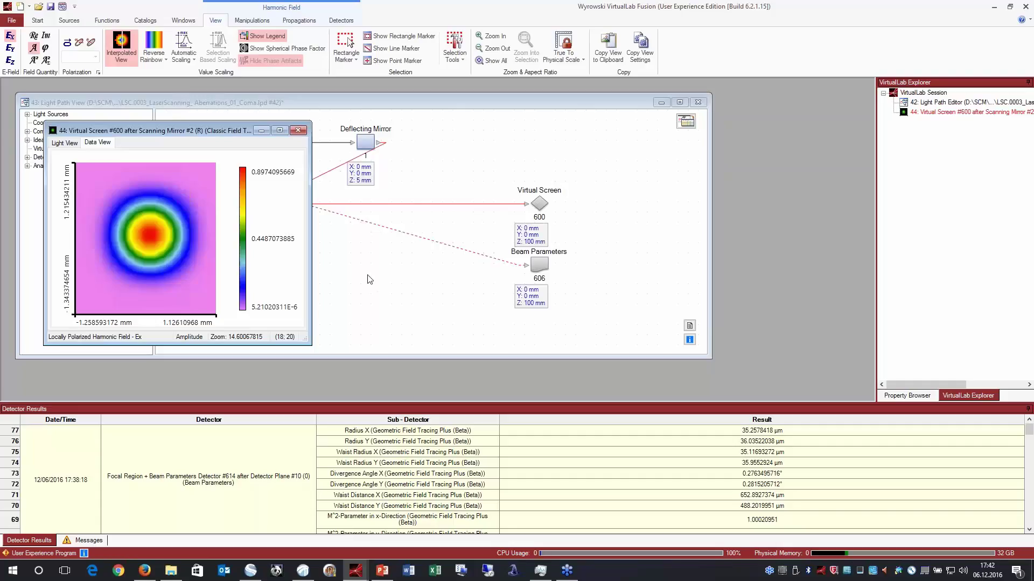
Move the light path view aside, set the scanning mirror's Zernike scaling in z-direction to 1, and accept the settings
click(408, 105)
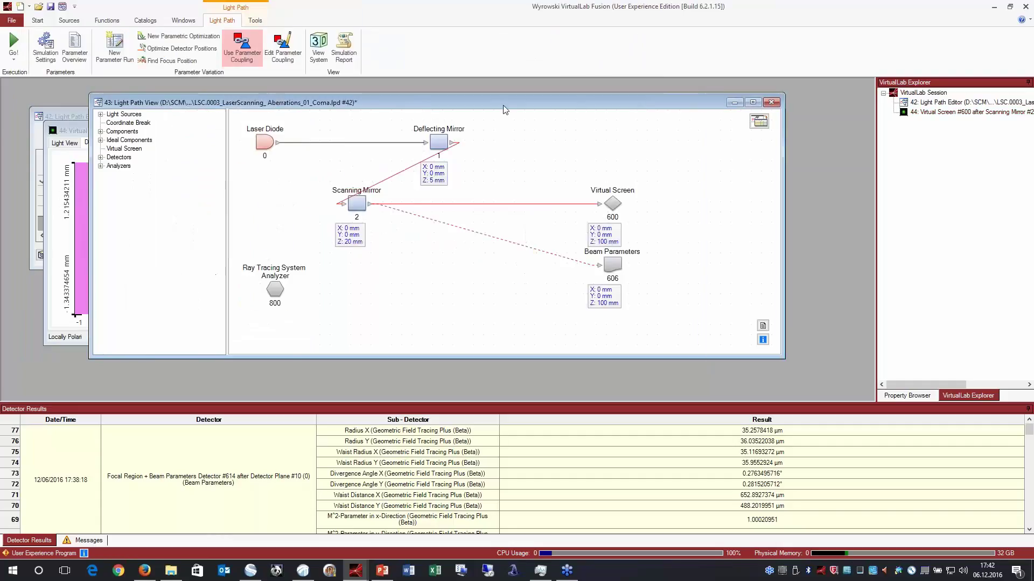
double_click(425, 205)
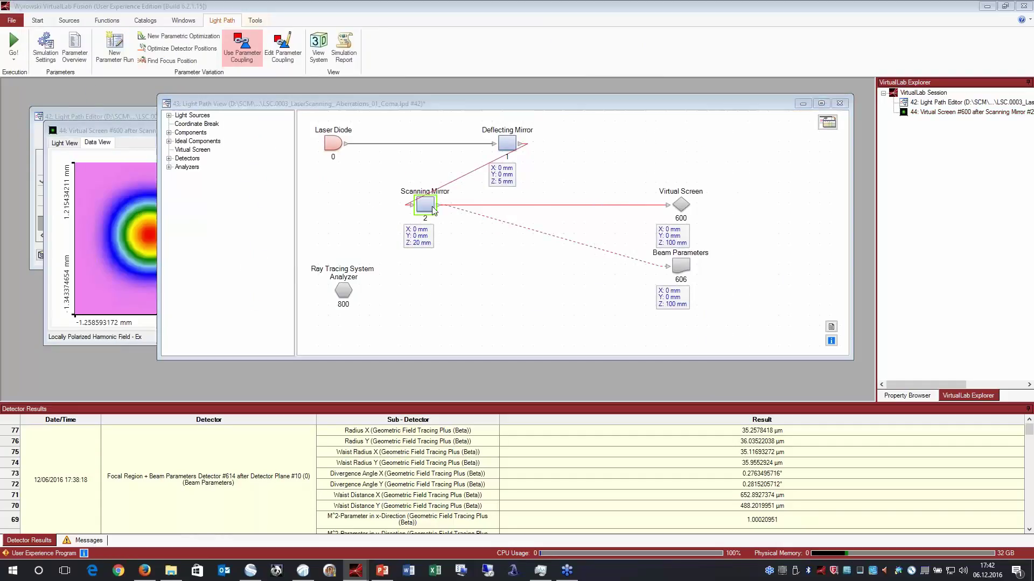
click(476, 171)
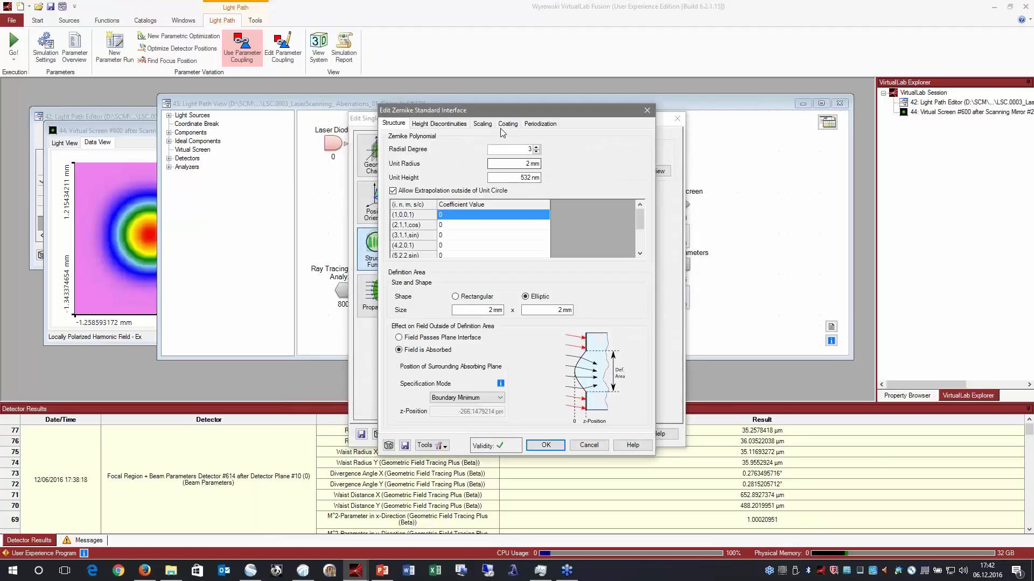
click(482, 123)
drag(548, 207, 576, 208)
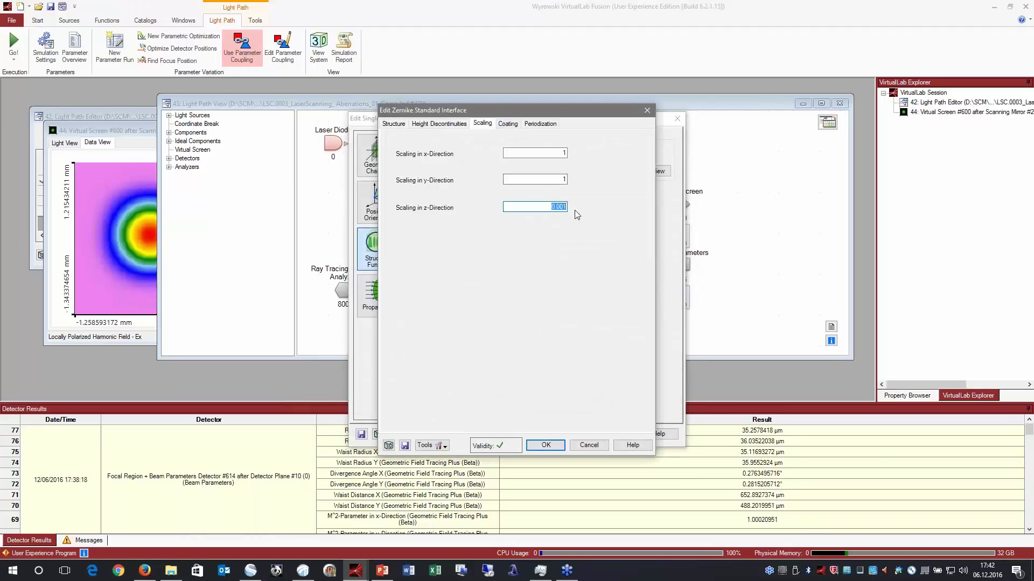
text(1)
click(547, 445)
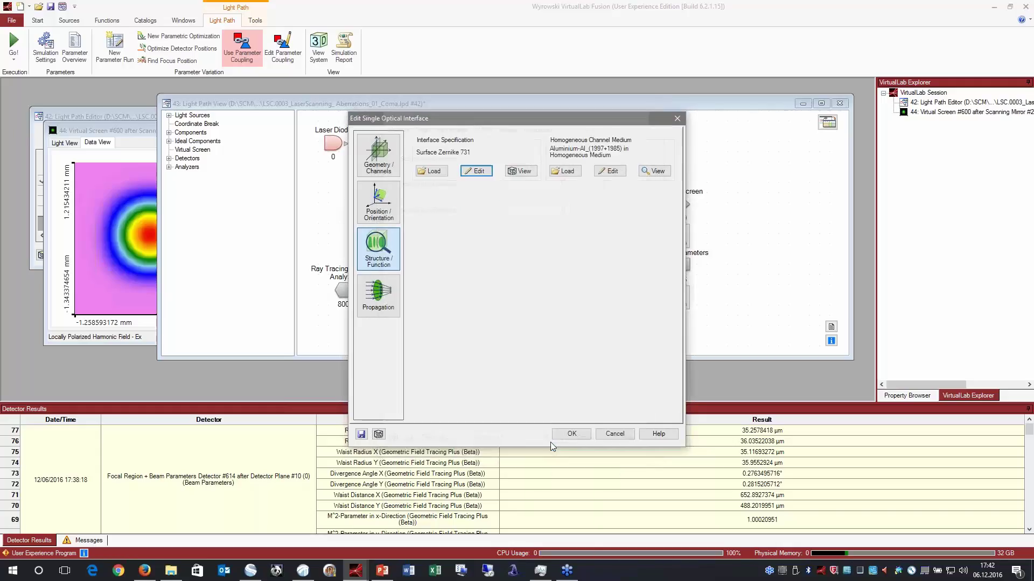
click(568, 434)
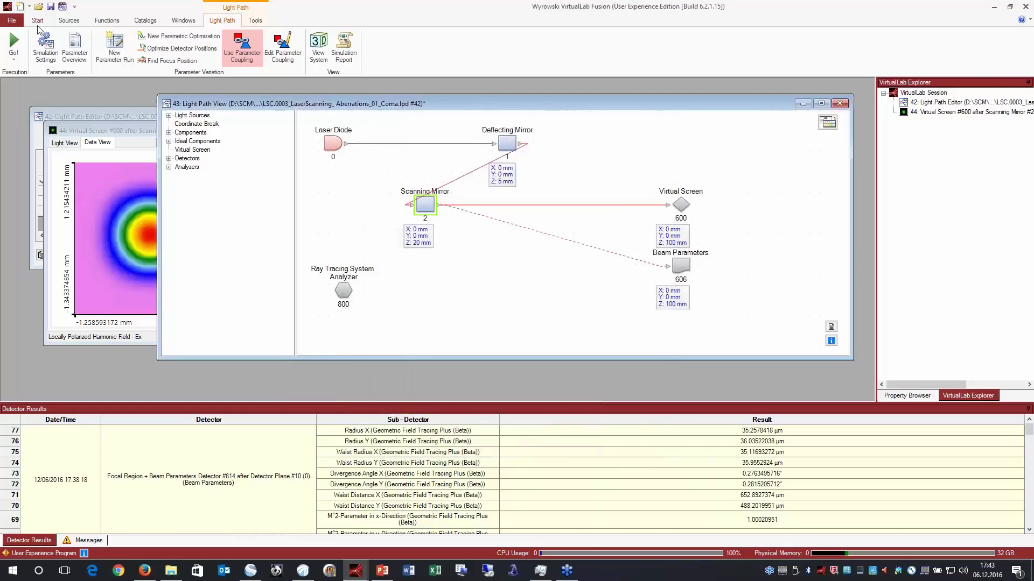
Rerun the coma simulation and show the new Virtual Screen #600 field interpolated in Reverse Rainbow colours beside the earlier result
click(14, 44)
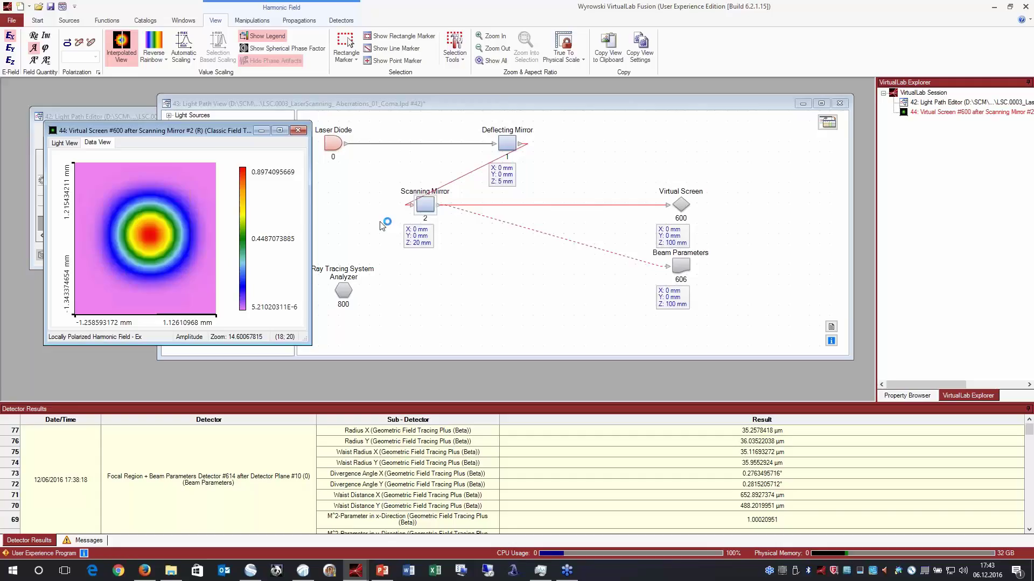
drag(199, 146, 436, 129)
click(158, 56)
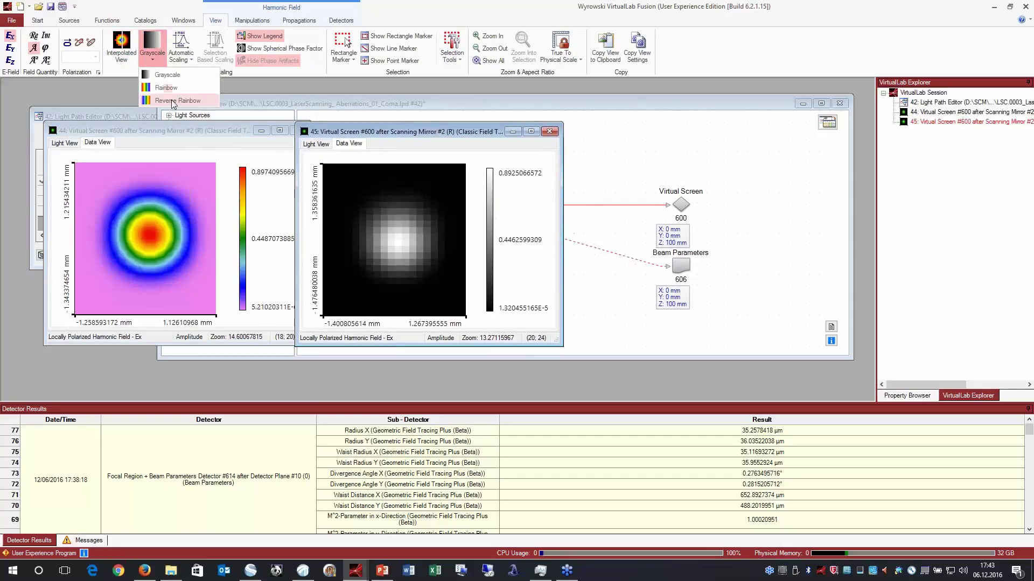
click(173, 101)
click(129, 62)
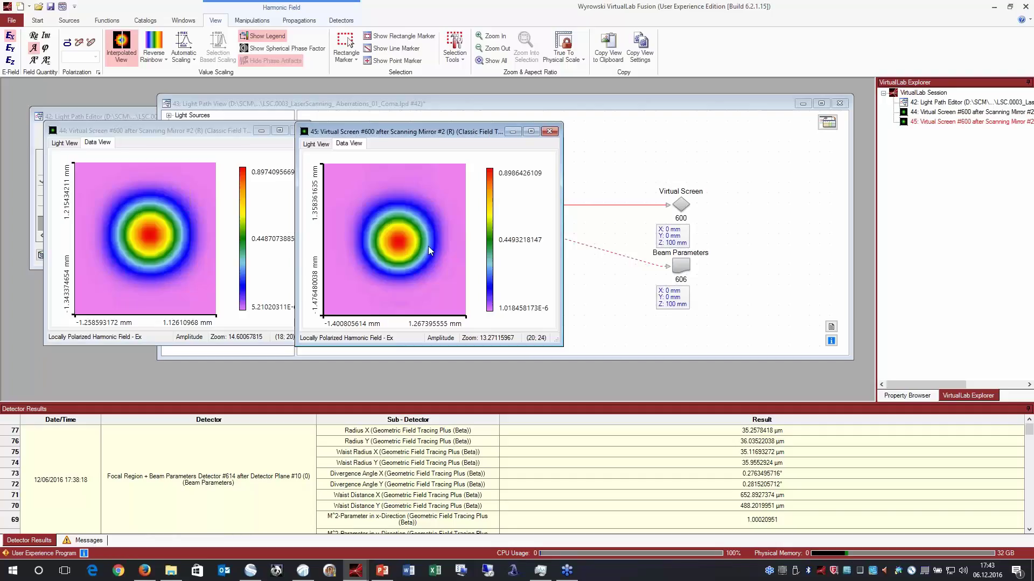
Set the scanning mirror's Zernike interface scaling in z-direction to 5 in the coma light path and accept the mirror settings
click(611, 282)
click(424, 209)
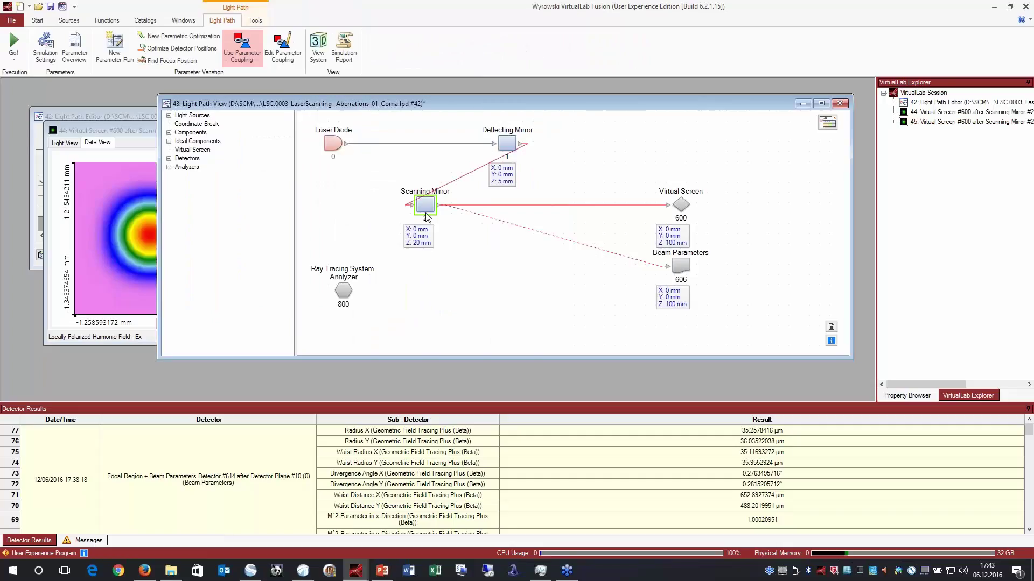
double_click(425, 205)
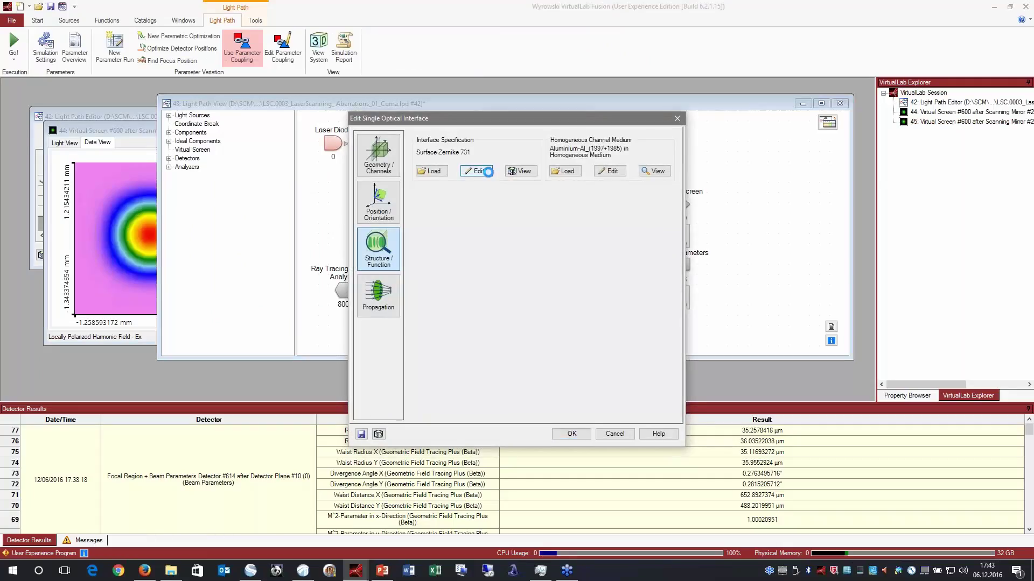
click(477, 173)
click(482, 123)
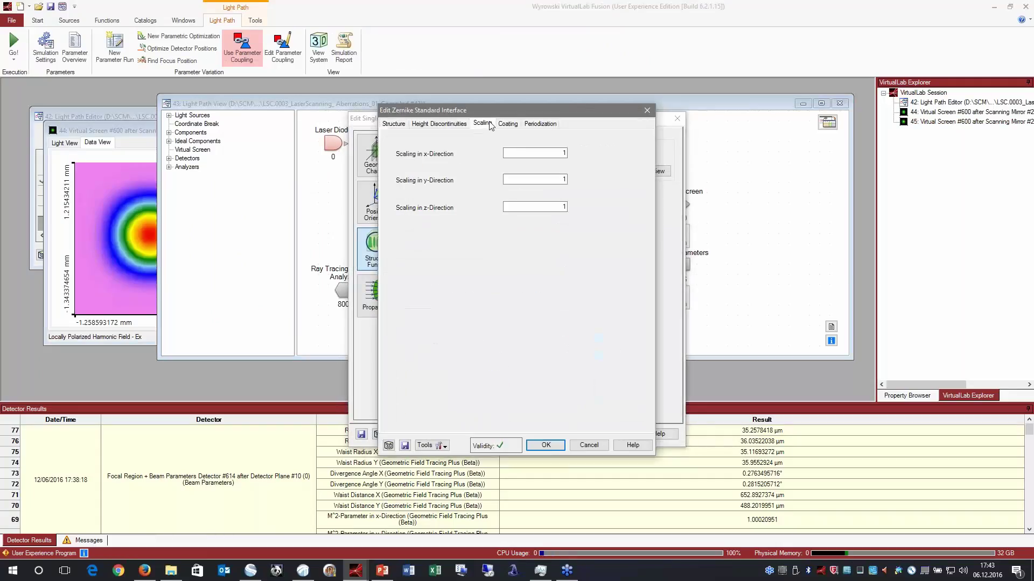
double_click(564, 207)
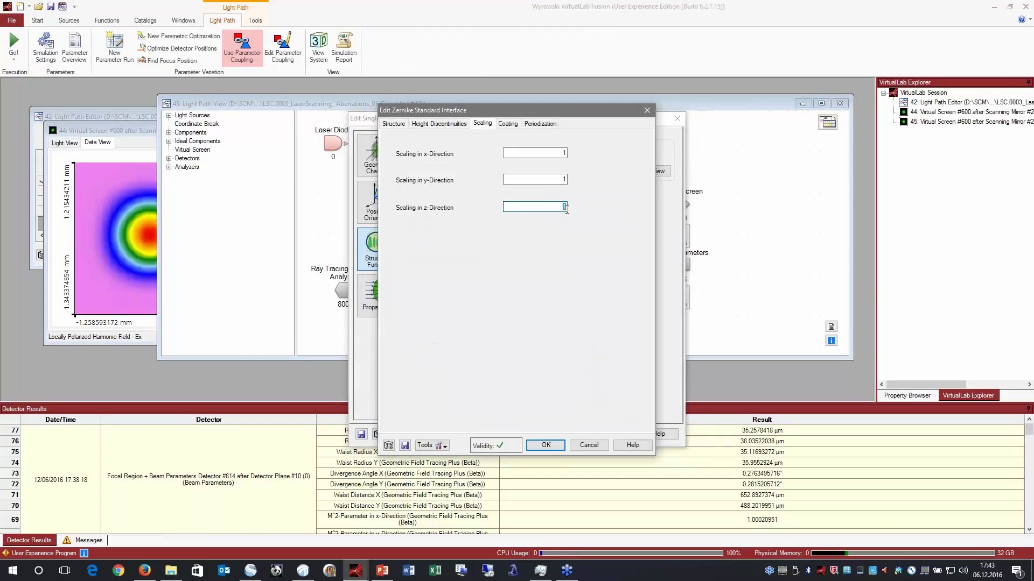
click(558, 445)
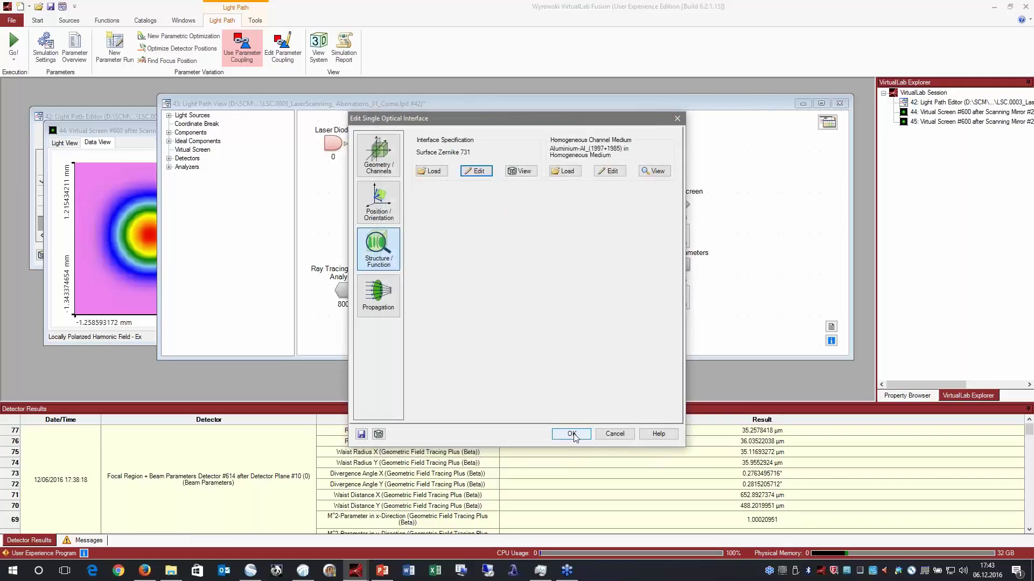
click(571, 434)
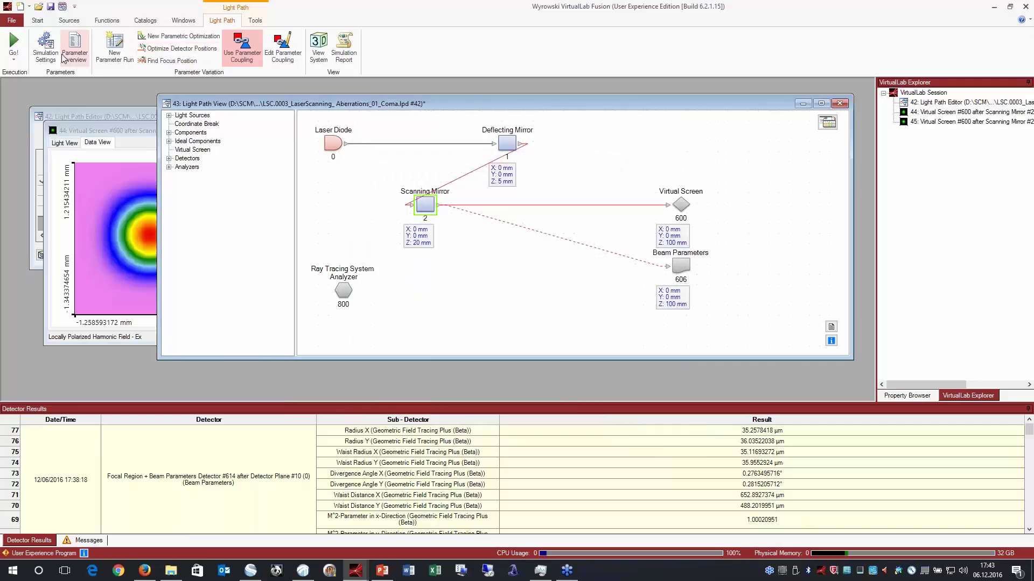
Run the coma simulation with the stronger mirror deformation and show the resulting Virtual Screen #600 field interpolated in Reverse Rainbow colours
click(13, 44)
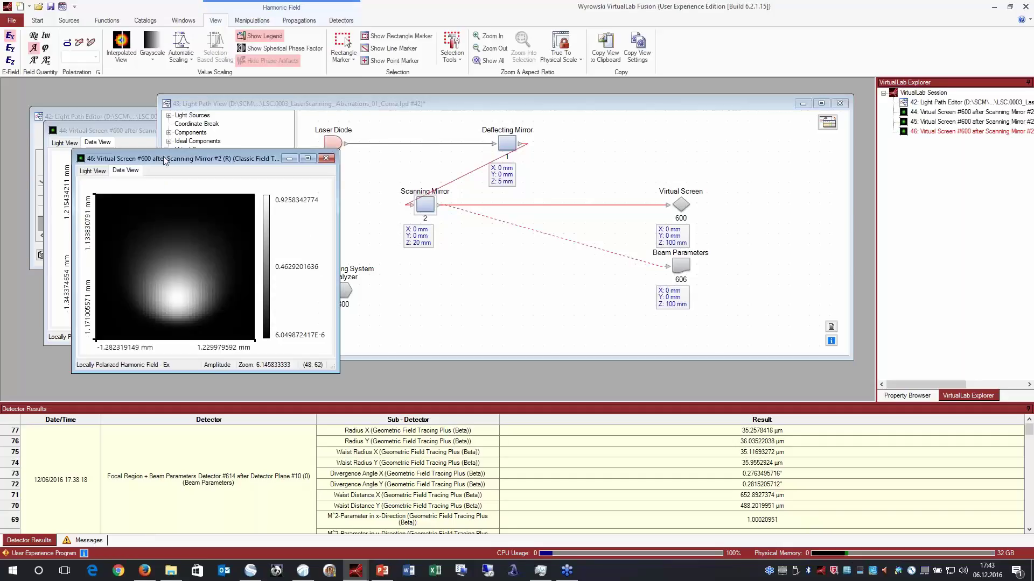
drag(165, 157, 324, 137)
click(151, 56)
click(162, 99)
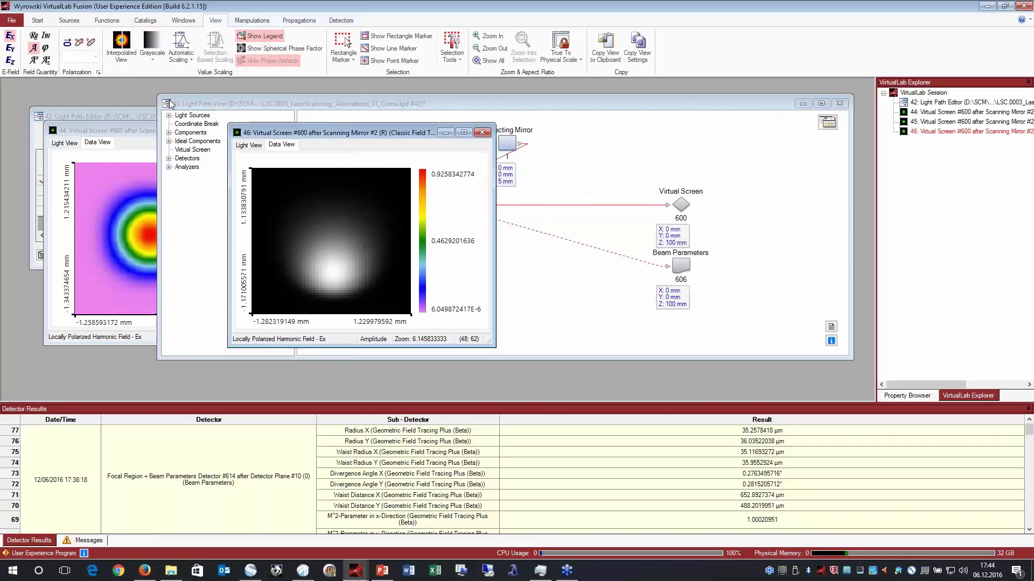
click(121, 47)
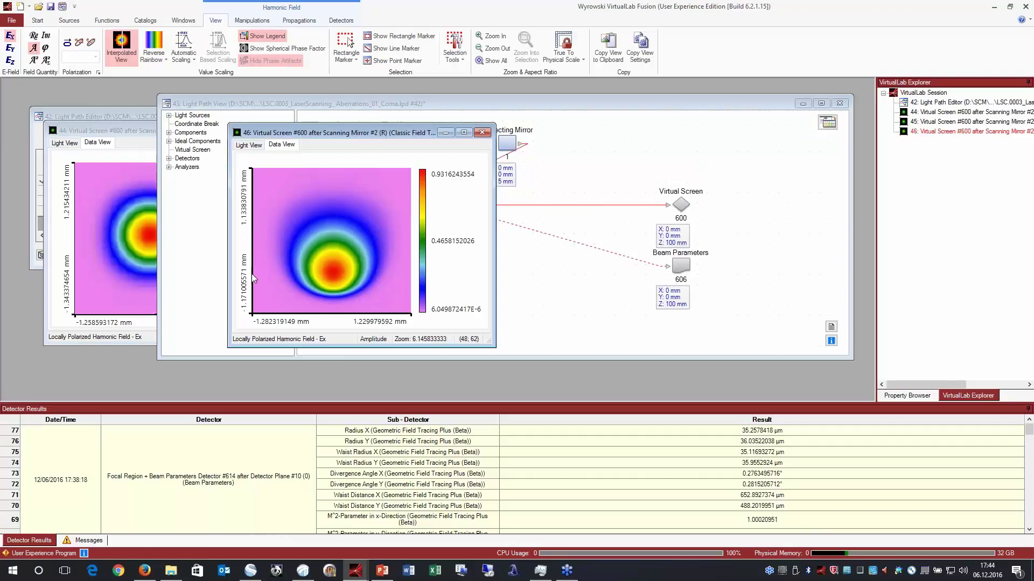
Return to the coma light path view and set the scanning mirror's Zernike scaling in z-direction to 5000
key(ctrl+F4)
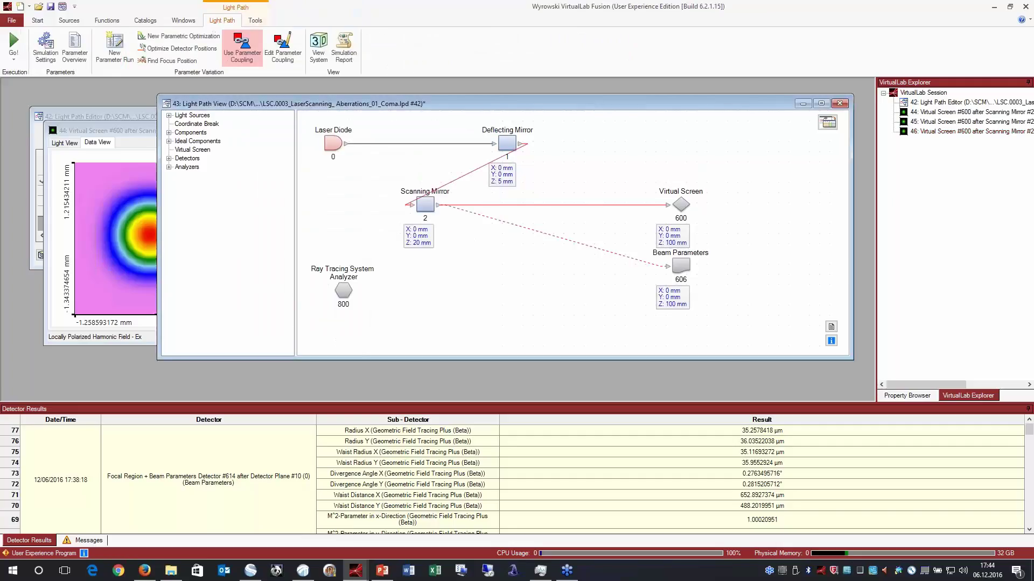
double_click(425, 205)
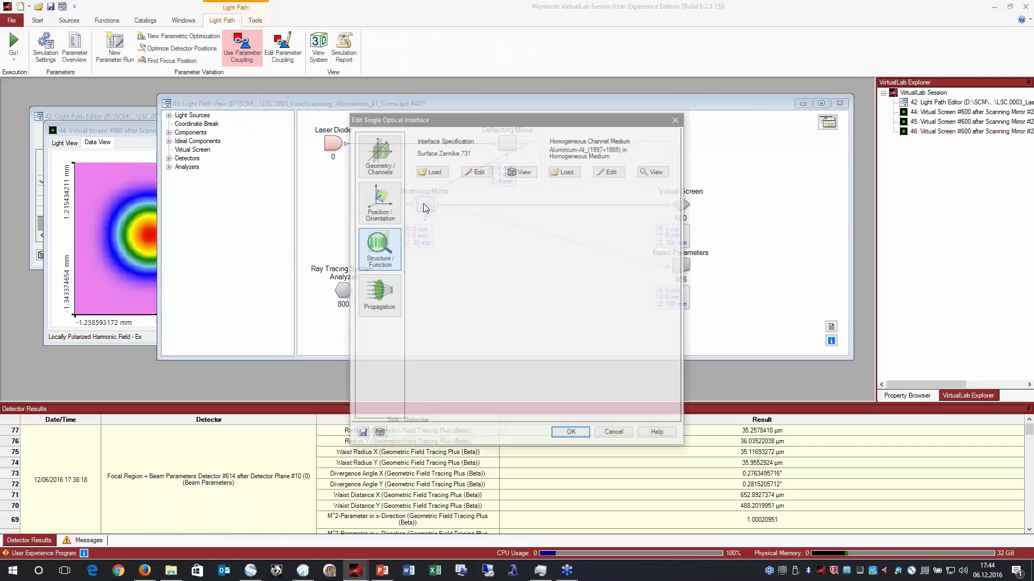
click(476, 171)
click(491, 125)
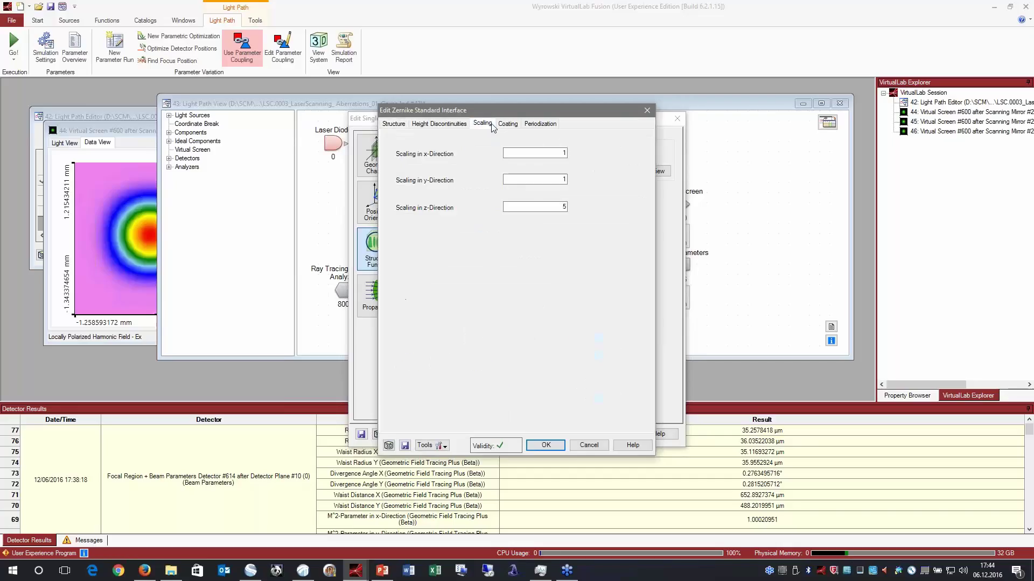
double_click(562, 207)
text(5000)
click(546, 445)
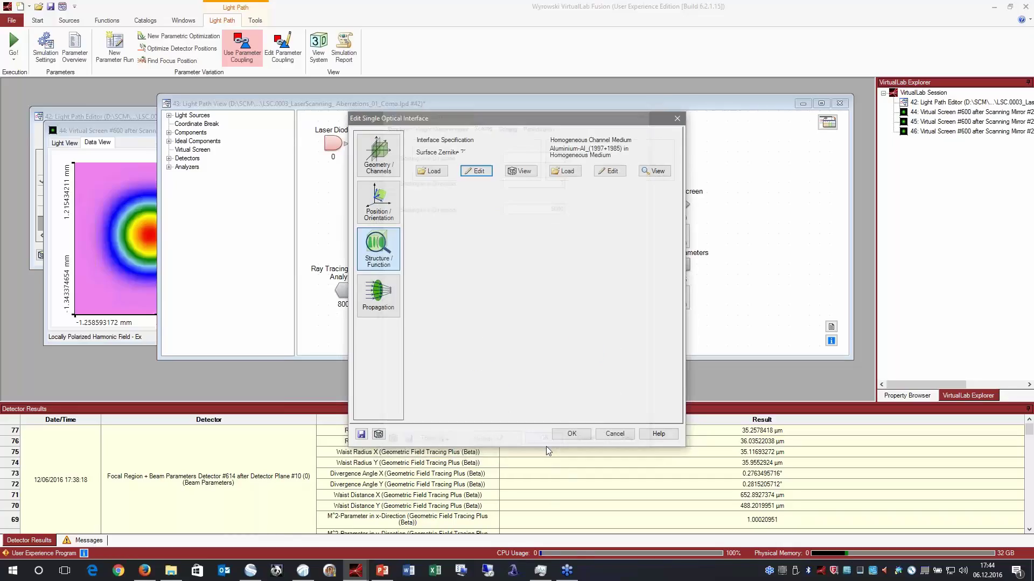
Inspect the deformed scanning mirror in a rotated 3D view, close the view and accept the mirror settings
click(379, 433)
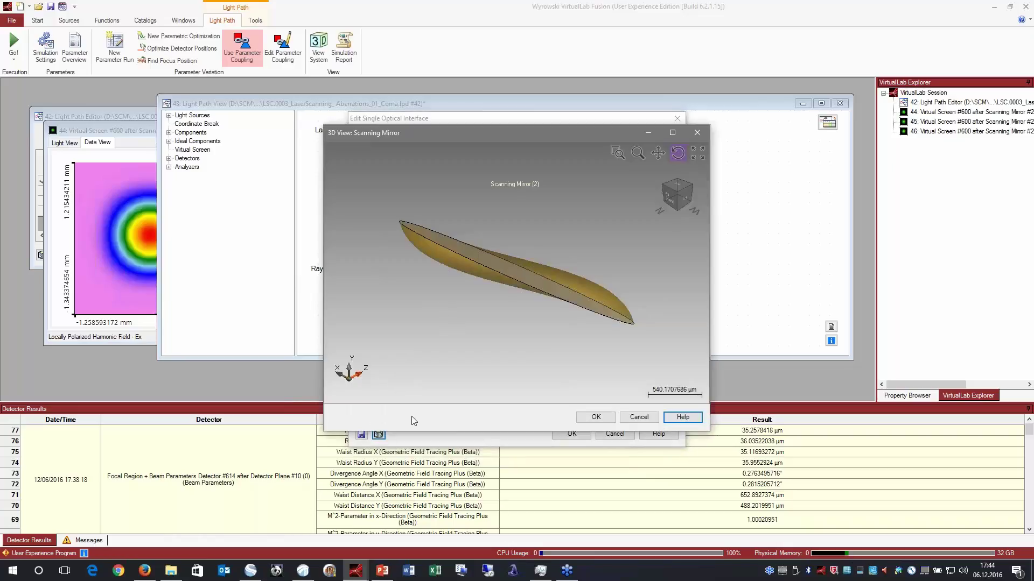
drag(445, 134, 449, 108)
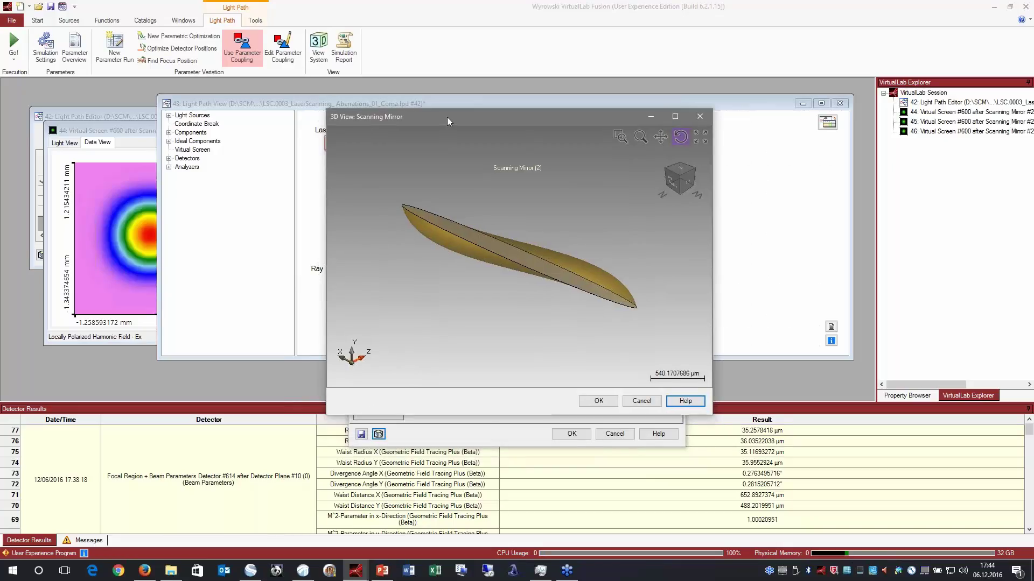
mouse_move(517, 248)
mouse_down()
mouse_move(550, 292)
mouse_move(561, 199)
mouse_move(512, 207)
mouse_move(487, 264)
mouse_move(517, 268)
mouse_up()
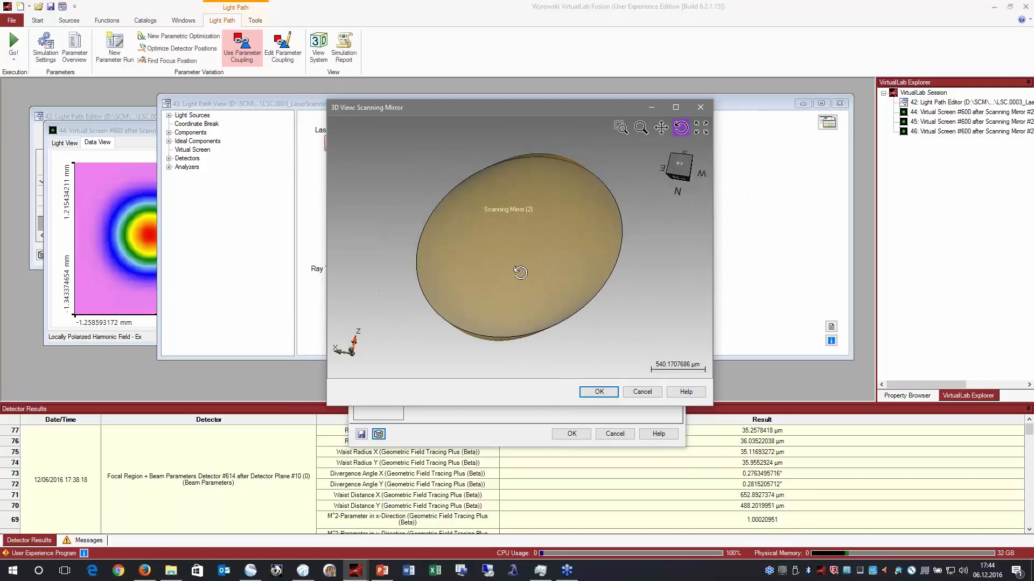
click(598, 392)
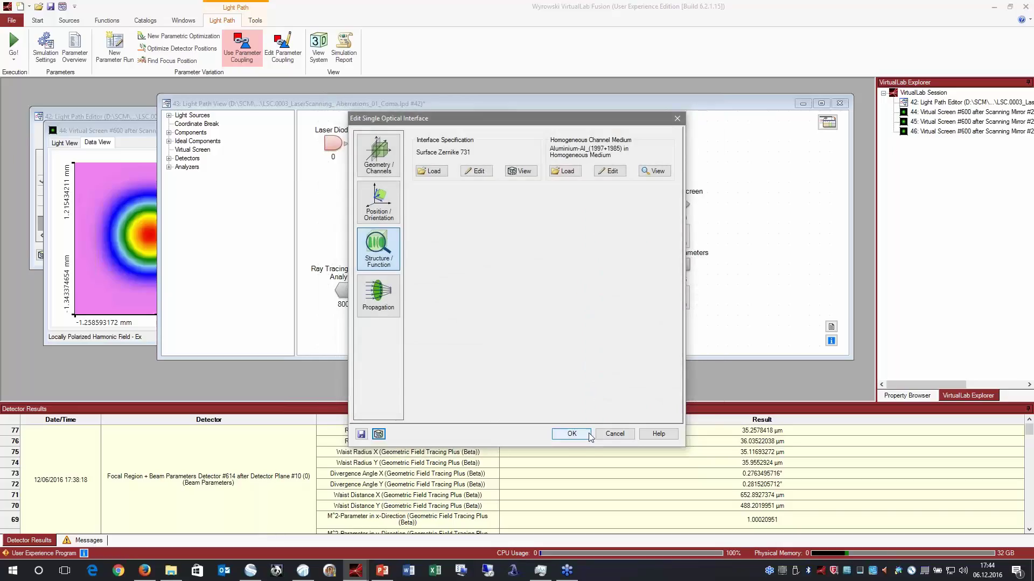
click(572, 433)
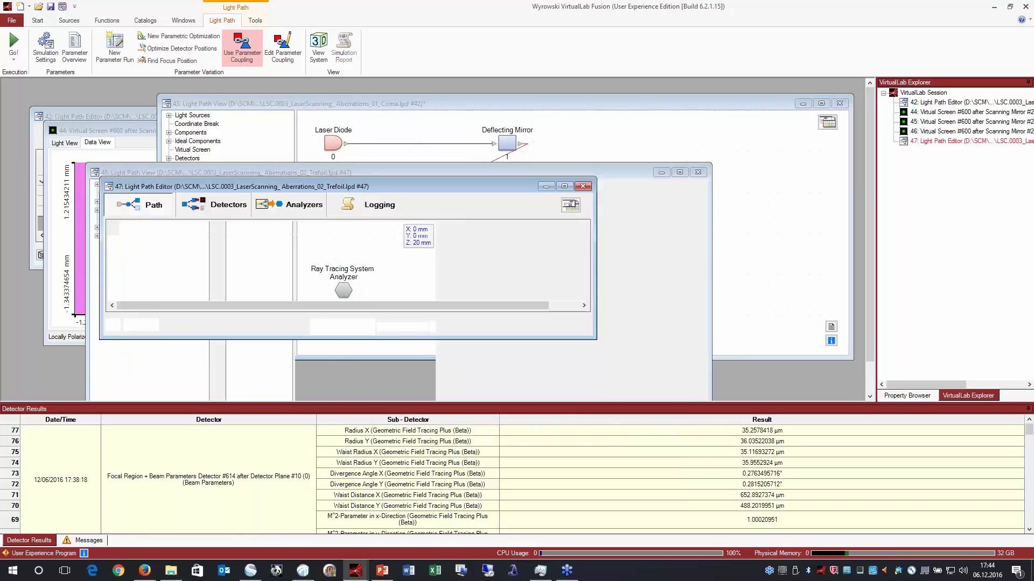
Open the Zernike interface scaling of the scanning mirror in the Aberrations_02_Trefoil light path and accept the mirror settings
drag(360, 172, 378, 101)
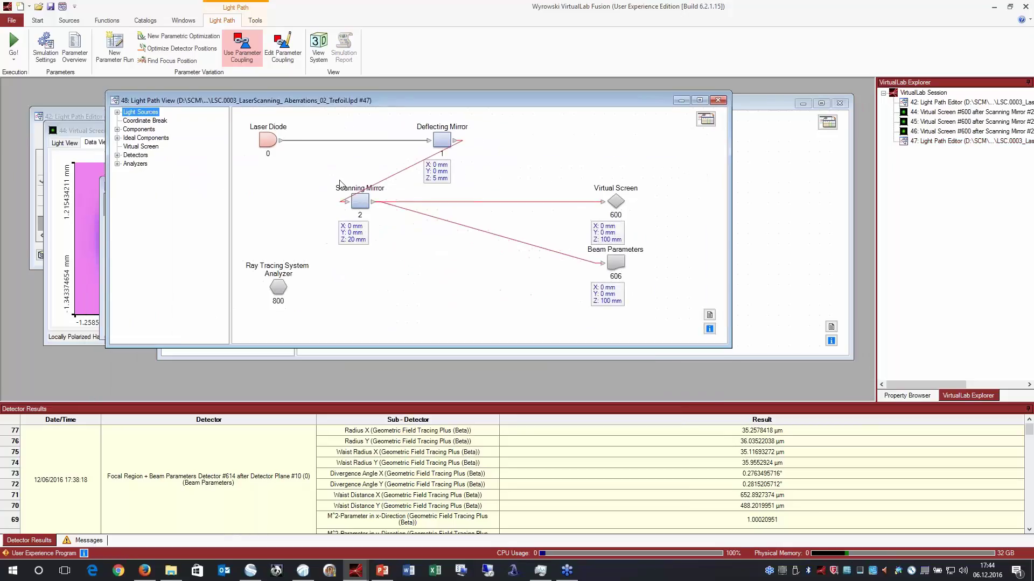
click(360, 203)
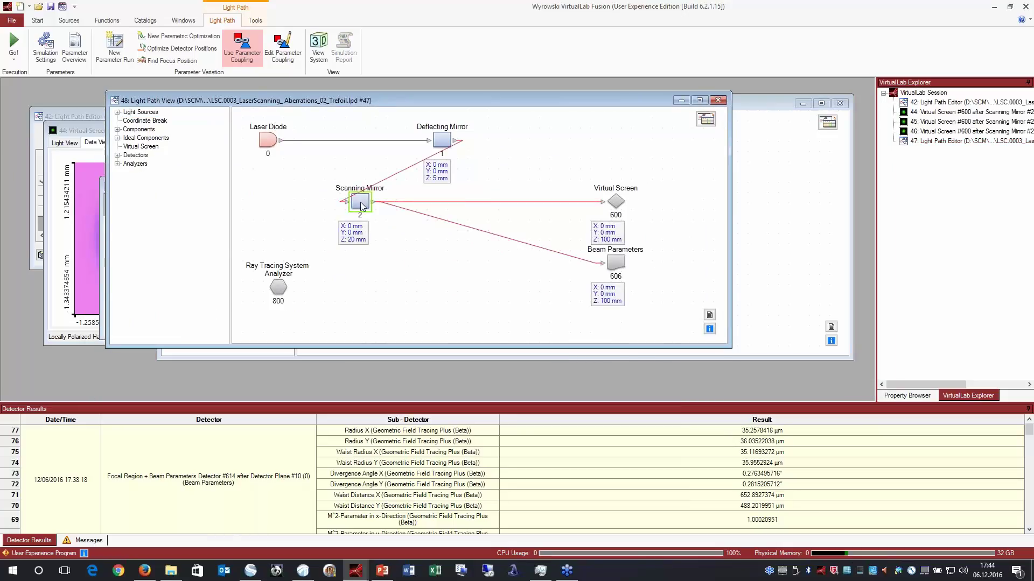
double_click(360, 203)
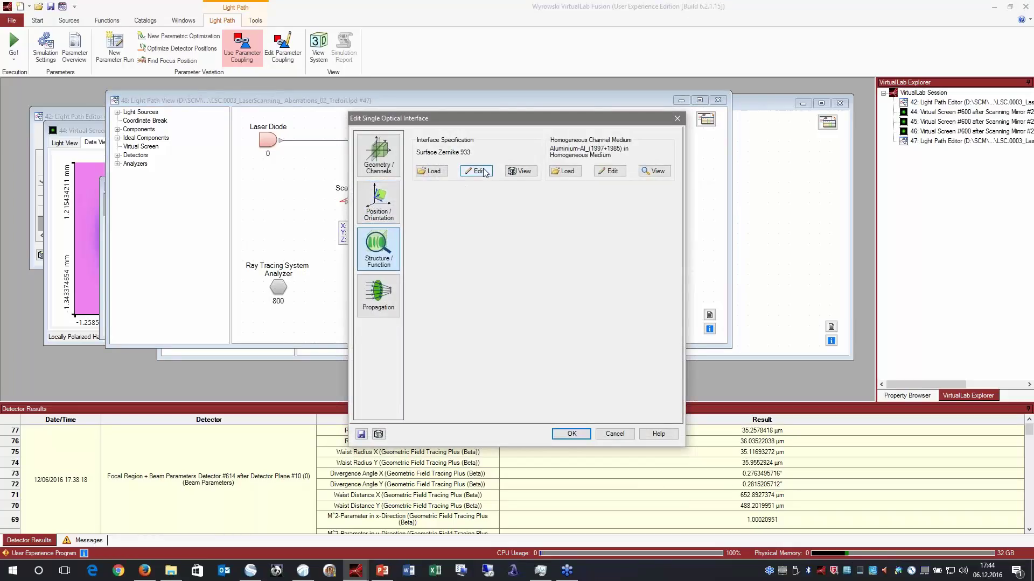
click(476, 171)
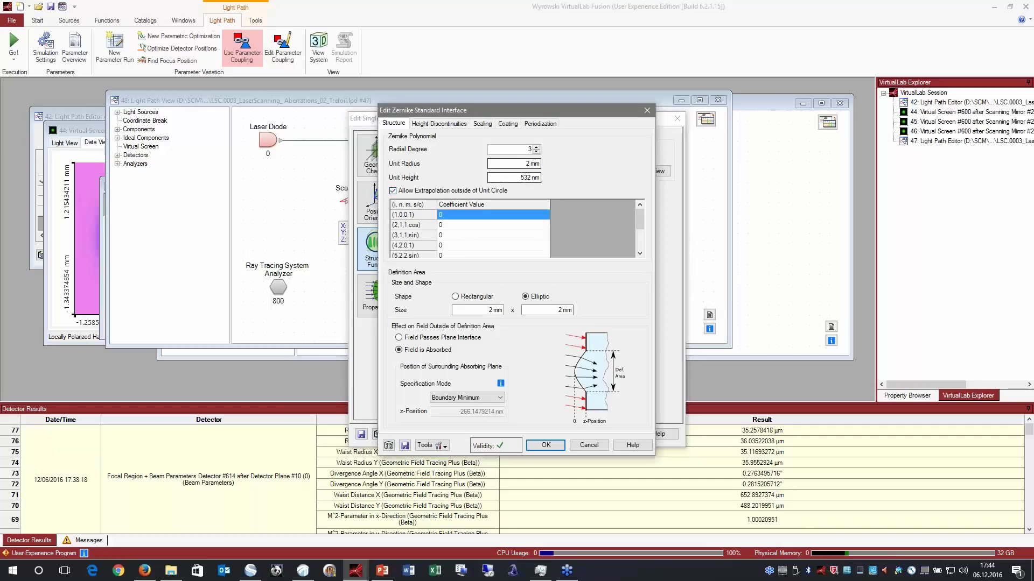
click(483, 124)
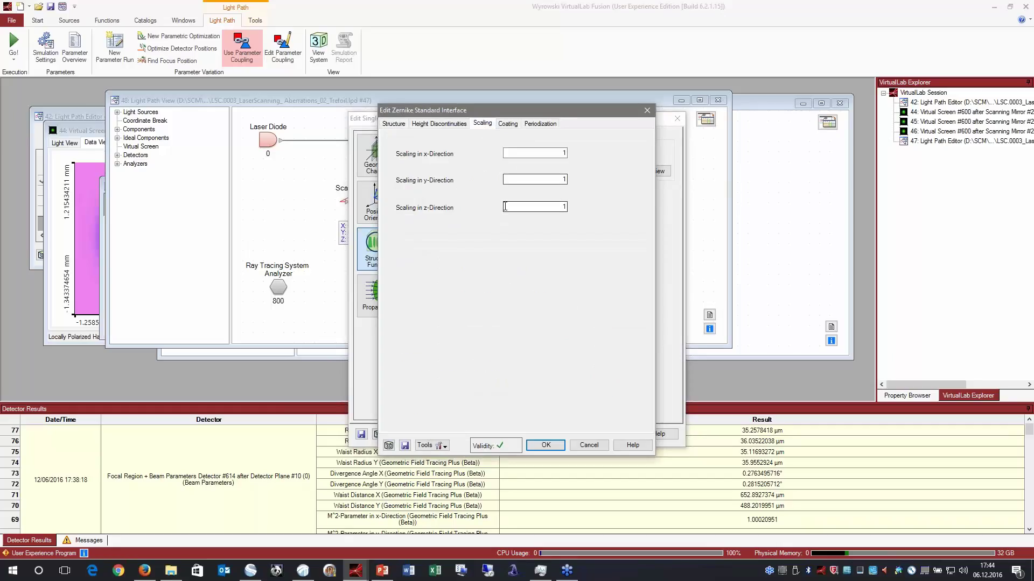
click(546, 446)
click(569, 434)
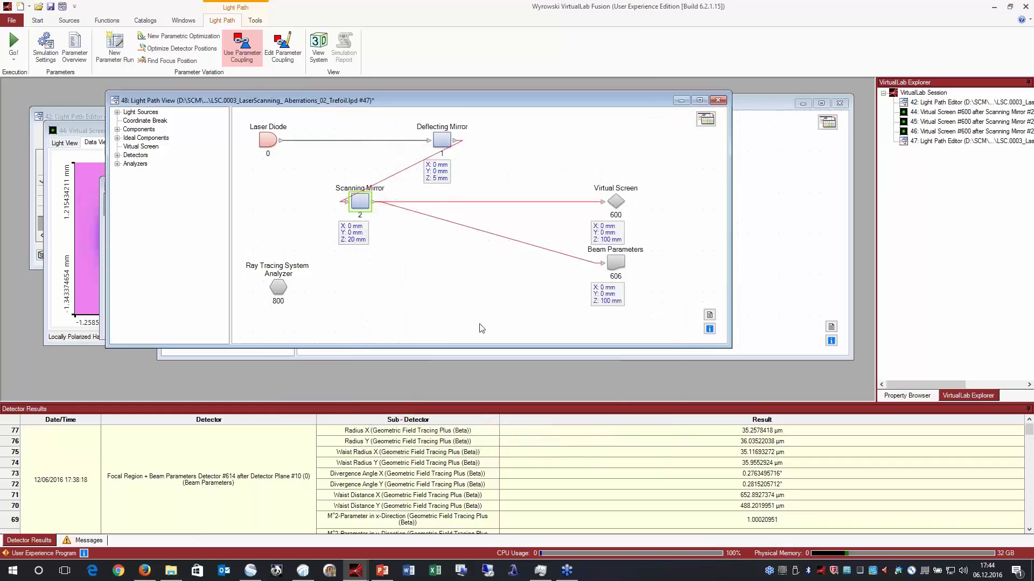
Run the trefoil light path simulation and show its Virtual Screen #600 field interpolated with the Reverse Rainbow colour table
click(21, 42)
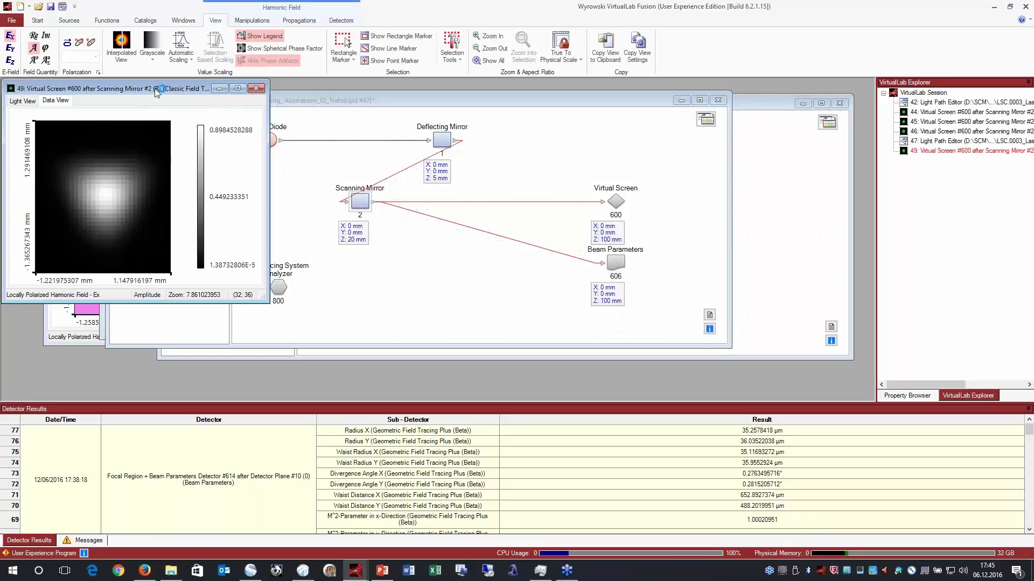
drag(156, 92, 341, 119)
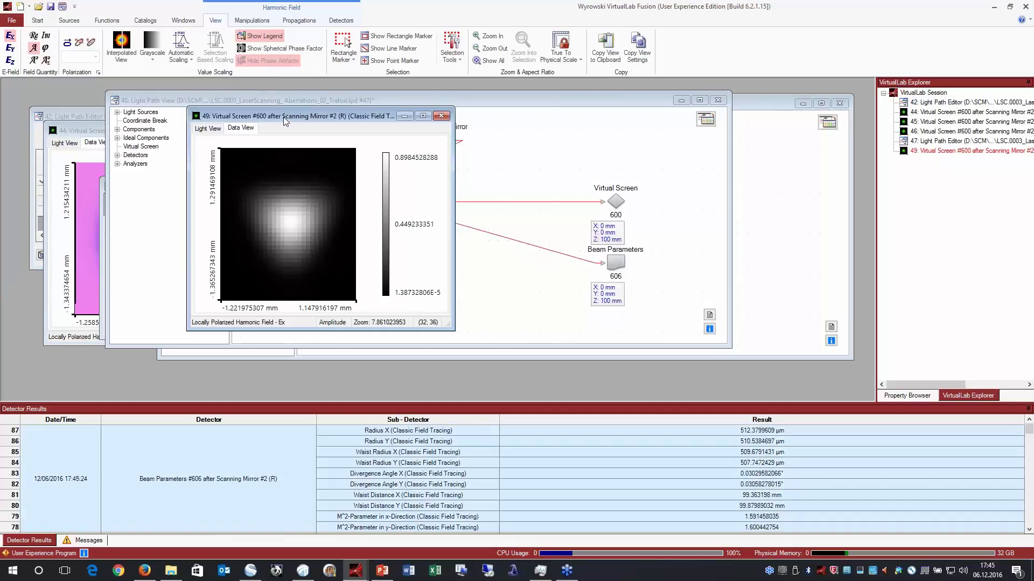
click(152, 57)
click(173, 102)
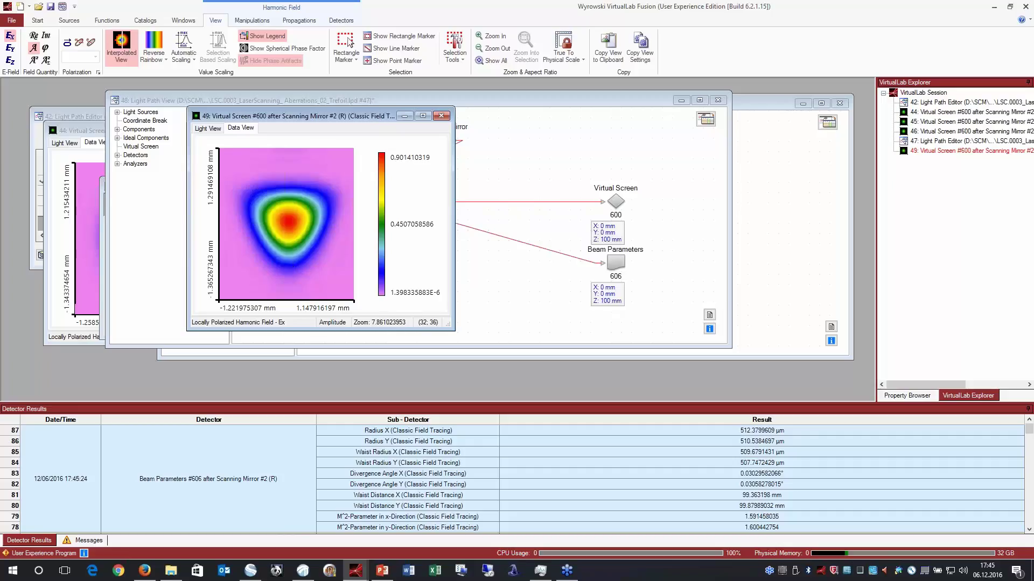
Switch to the PowerPoint presentation
key(alt+Tab)
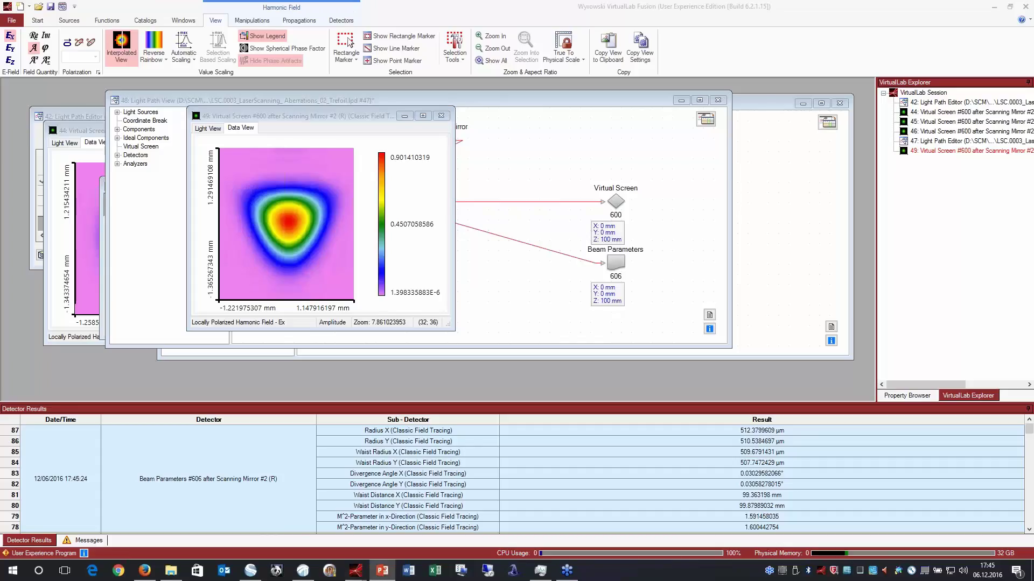